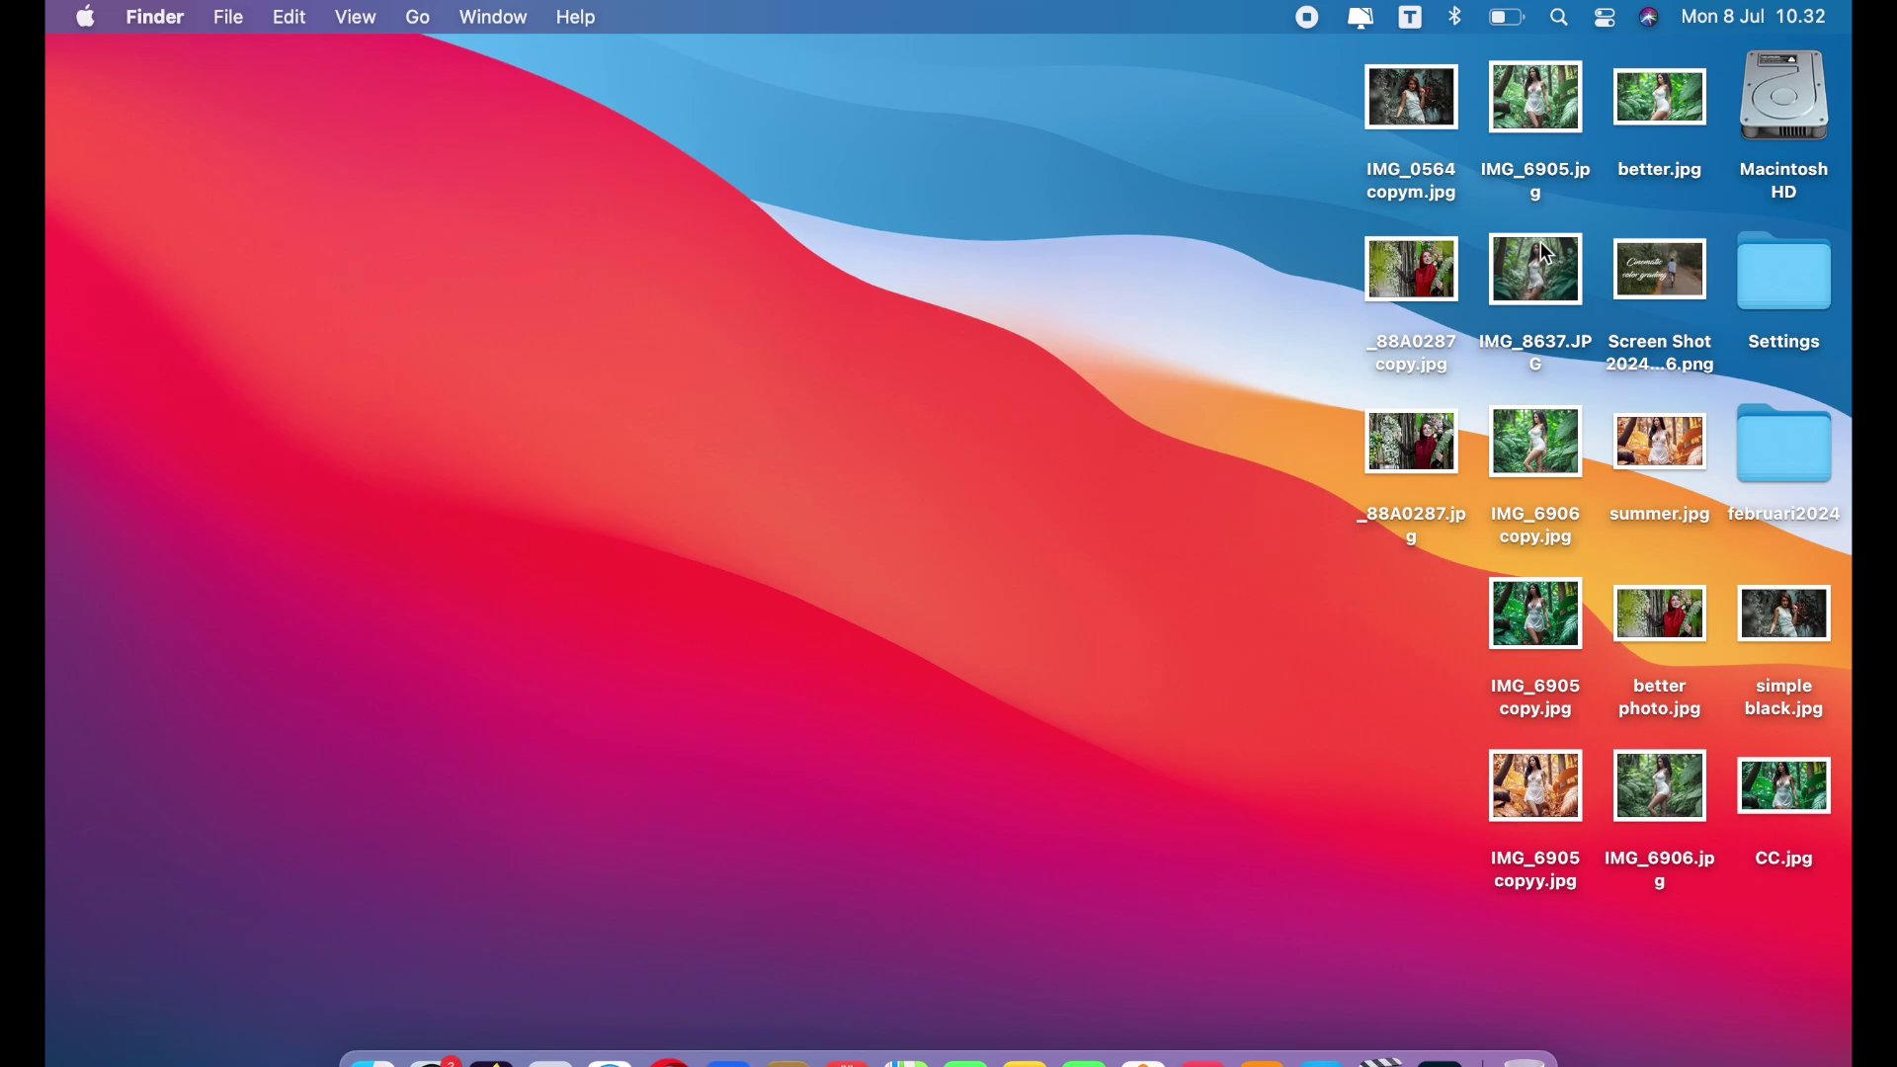
- Open the desktop photo IMG_8637.JPG in Adobe Photoshop 2023
click(1547, 254)
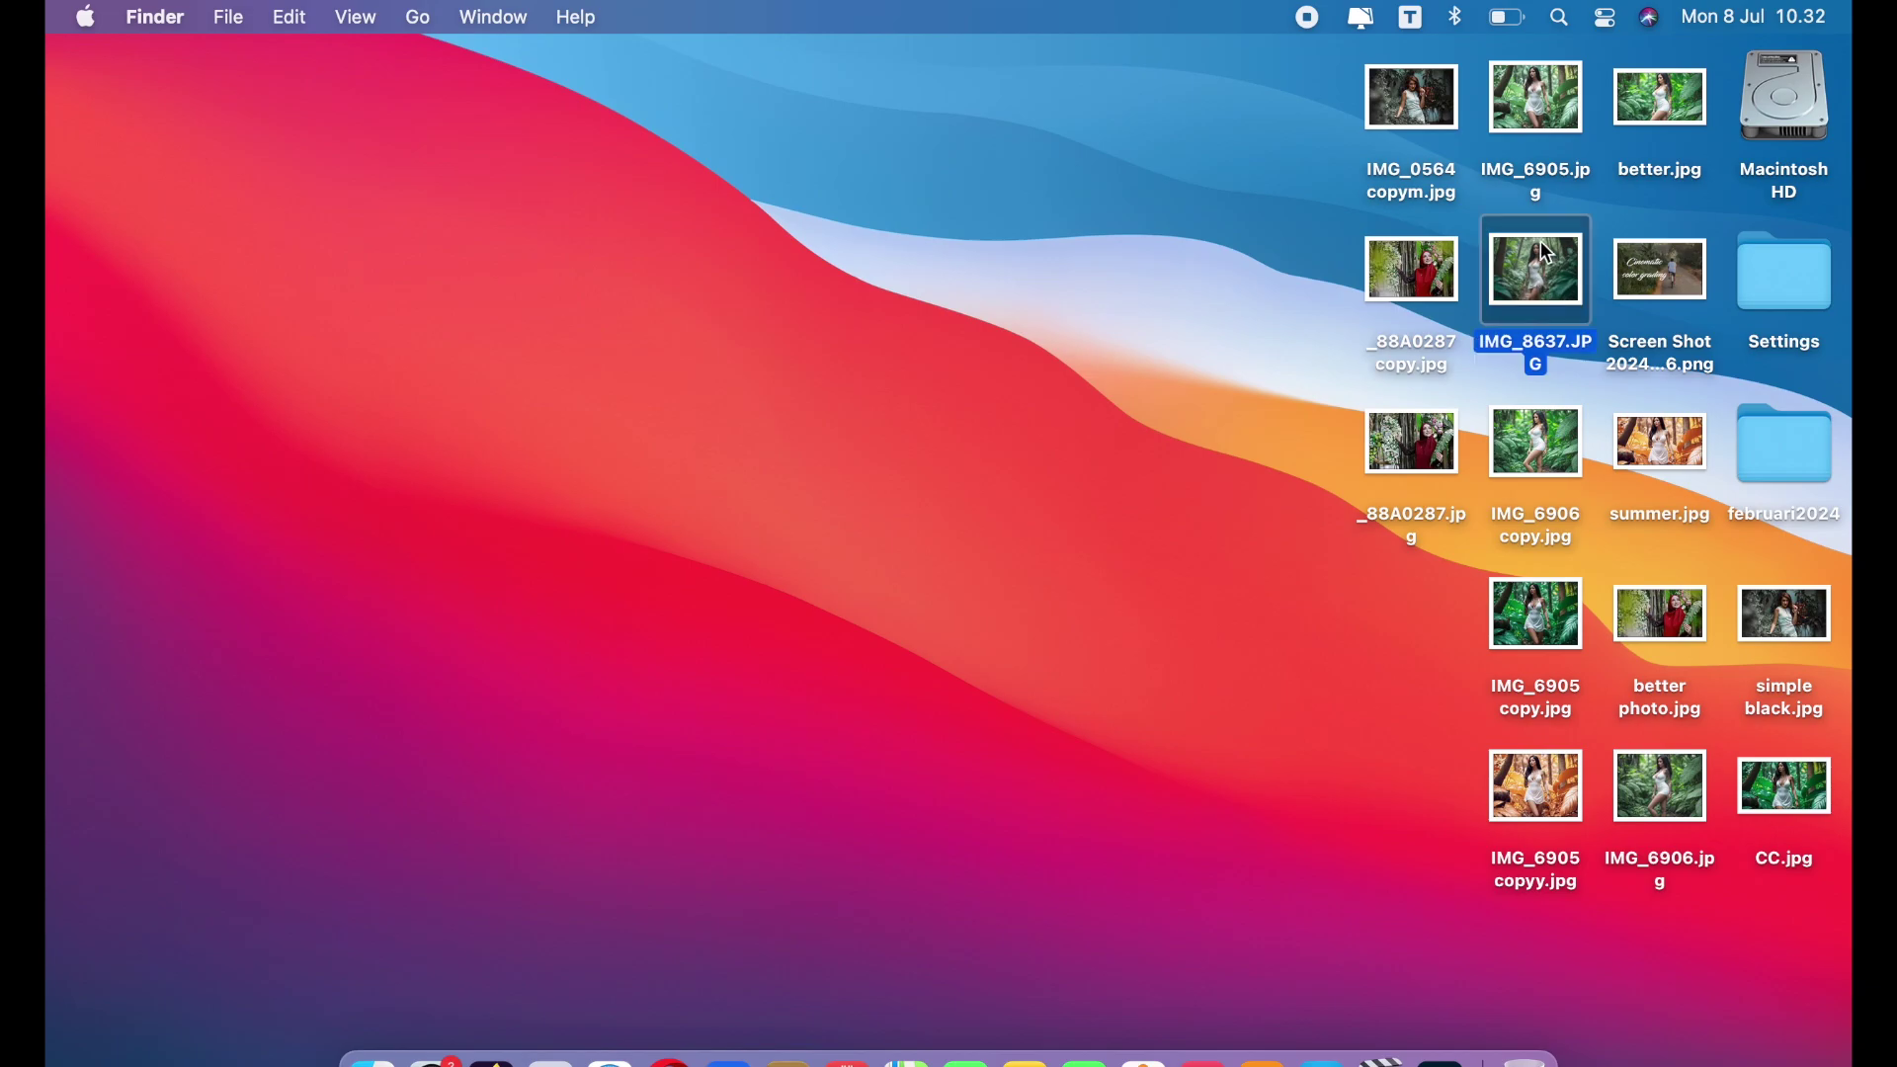
right_click(1547, 254)
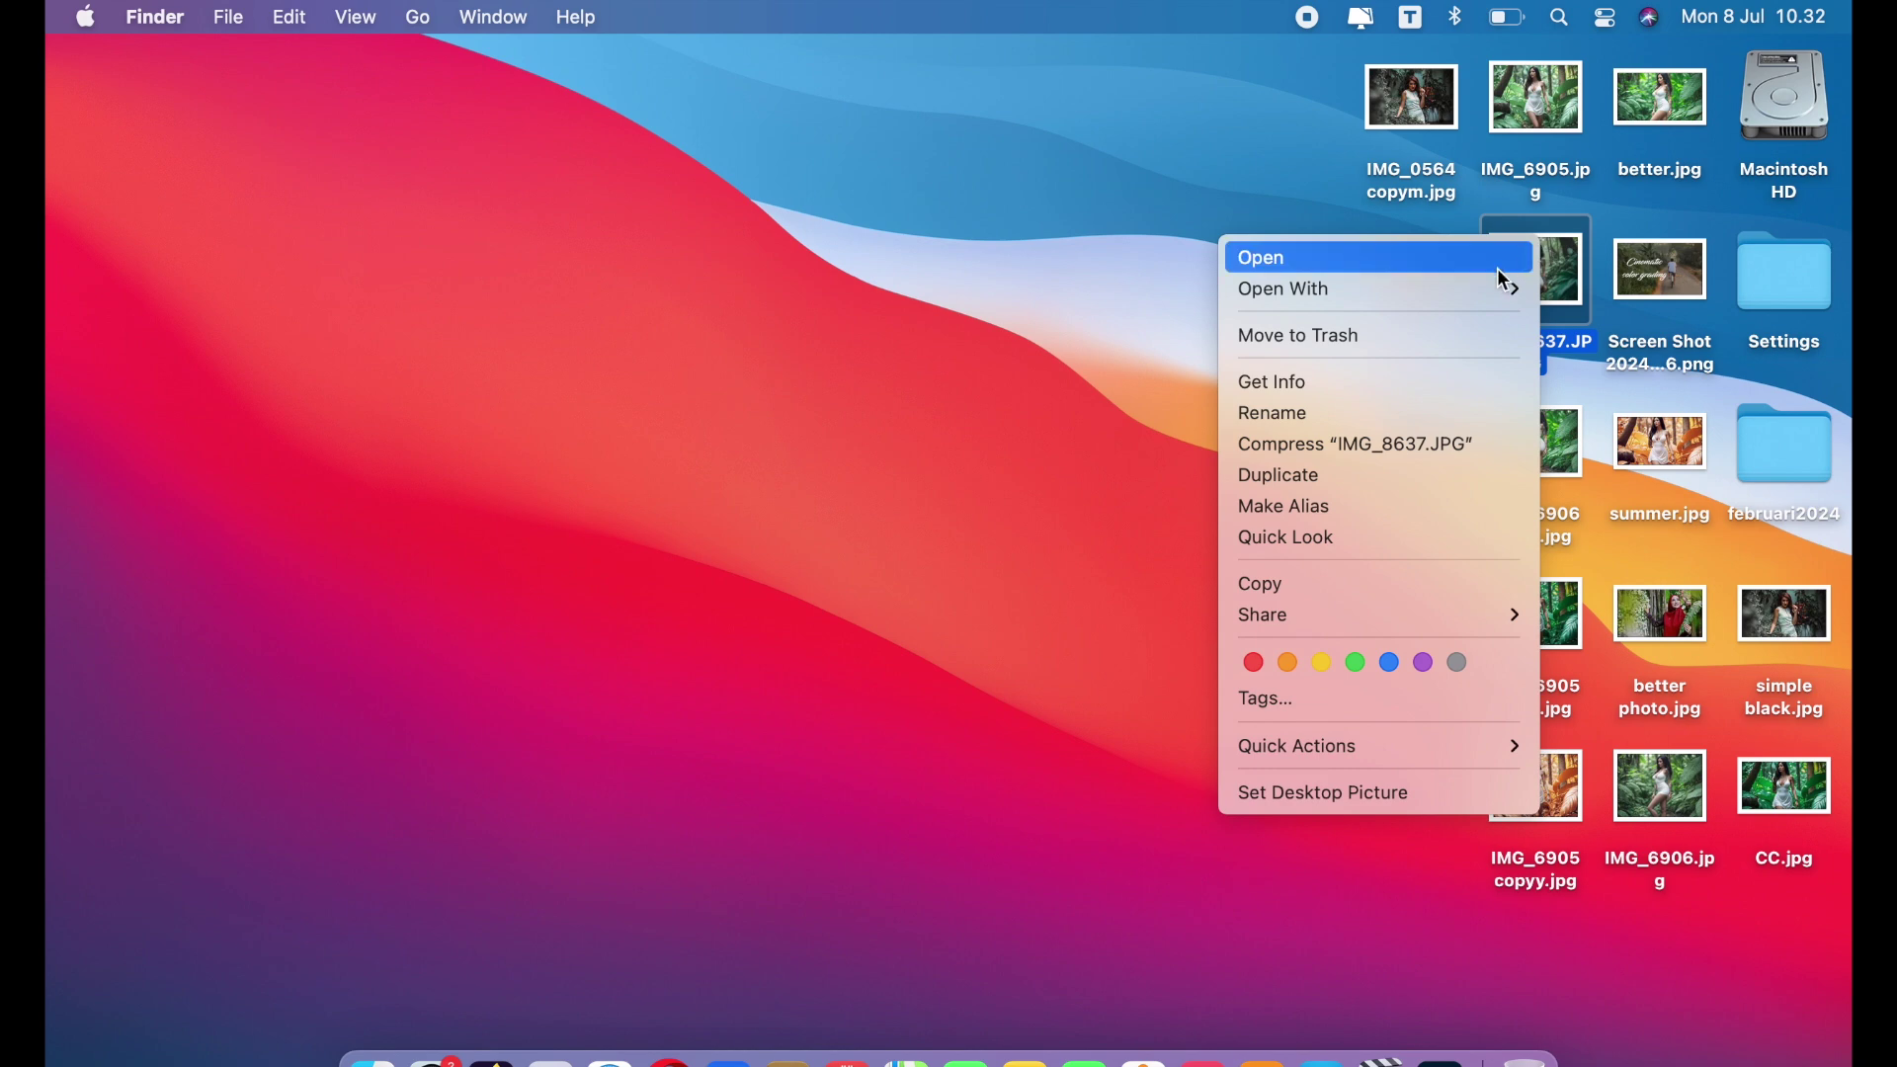
mouse_move(1283, 289)
click(1185, 344)
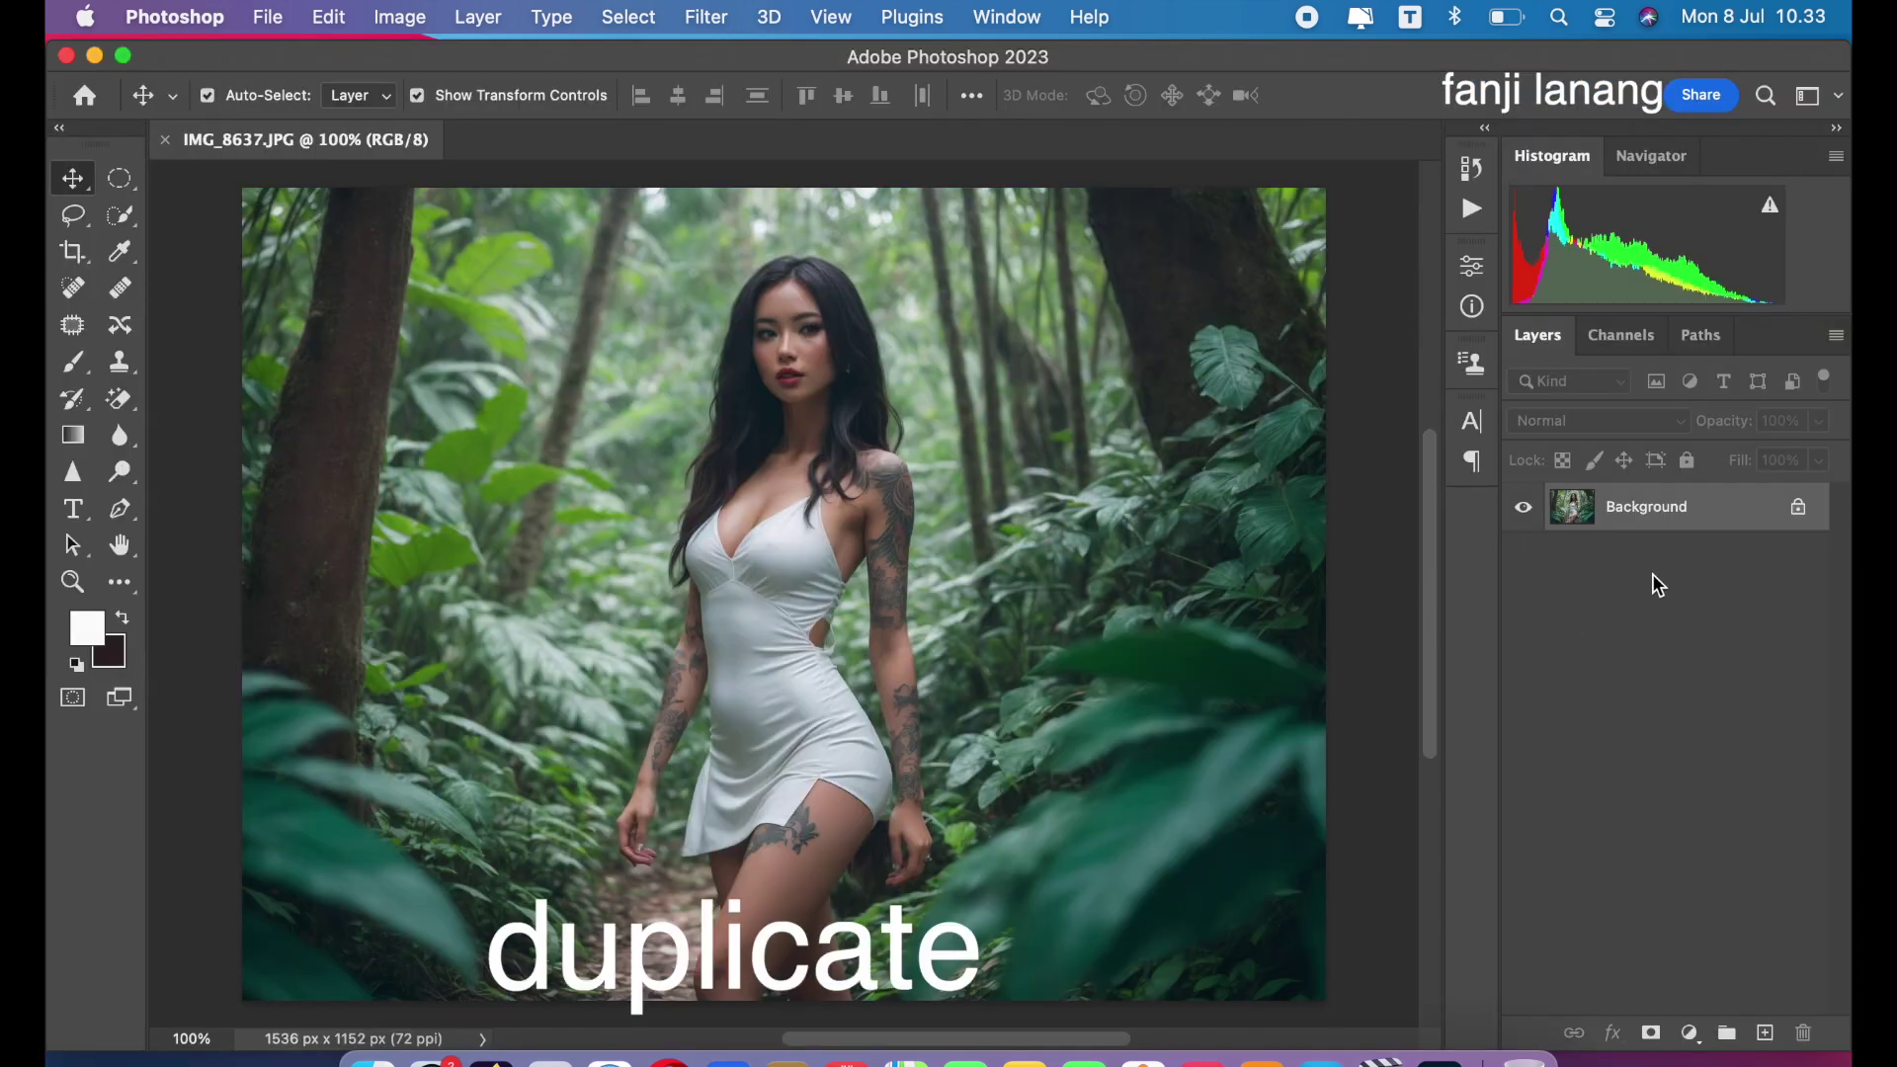
- Duplicate the Background layer into a 'Background copy' layer
drag(1670, 526, 1765, 1039)
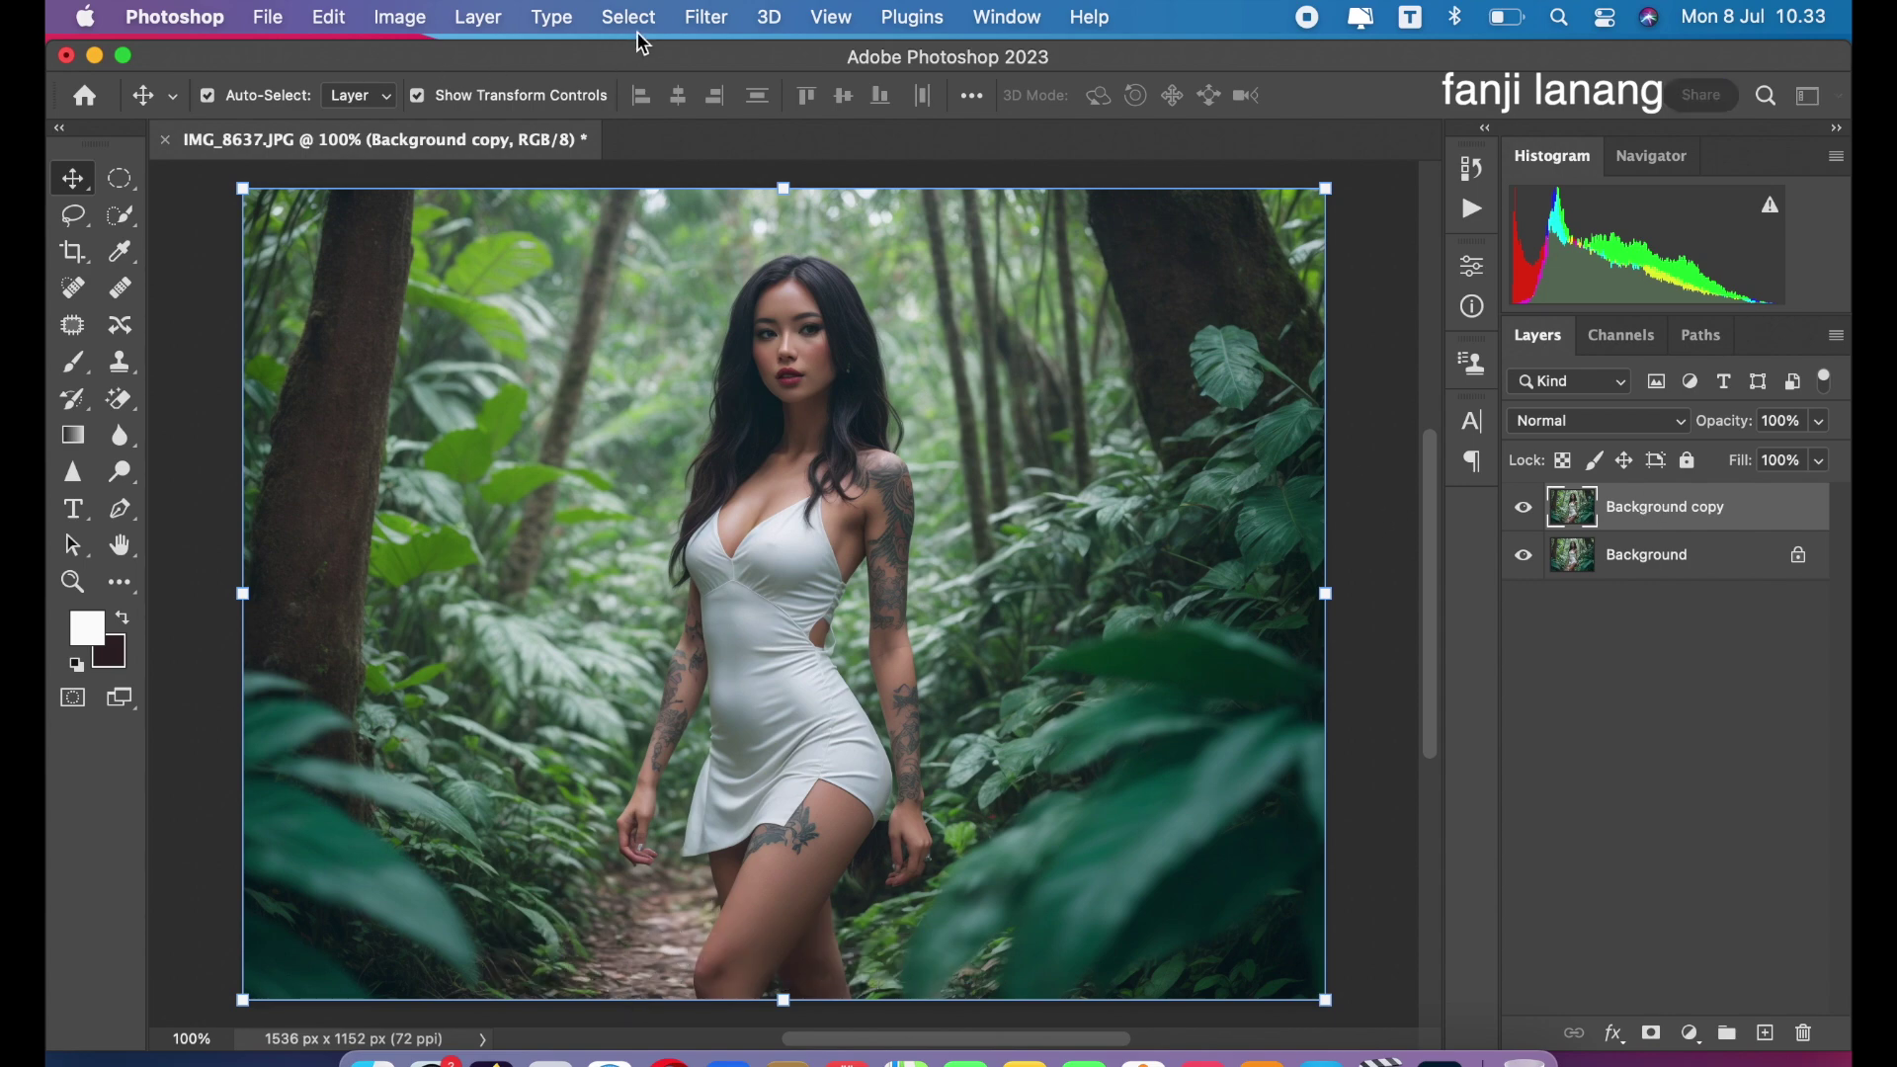
- Blend Background copy as Multiply at 67% opacity and give it a white layer mask
click(704, 17)
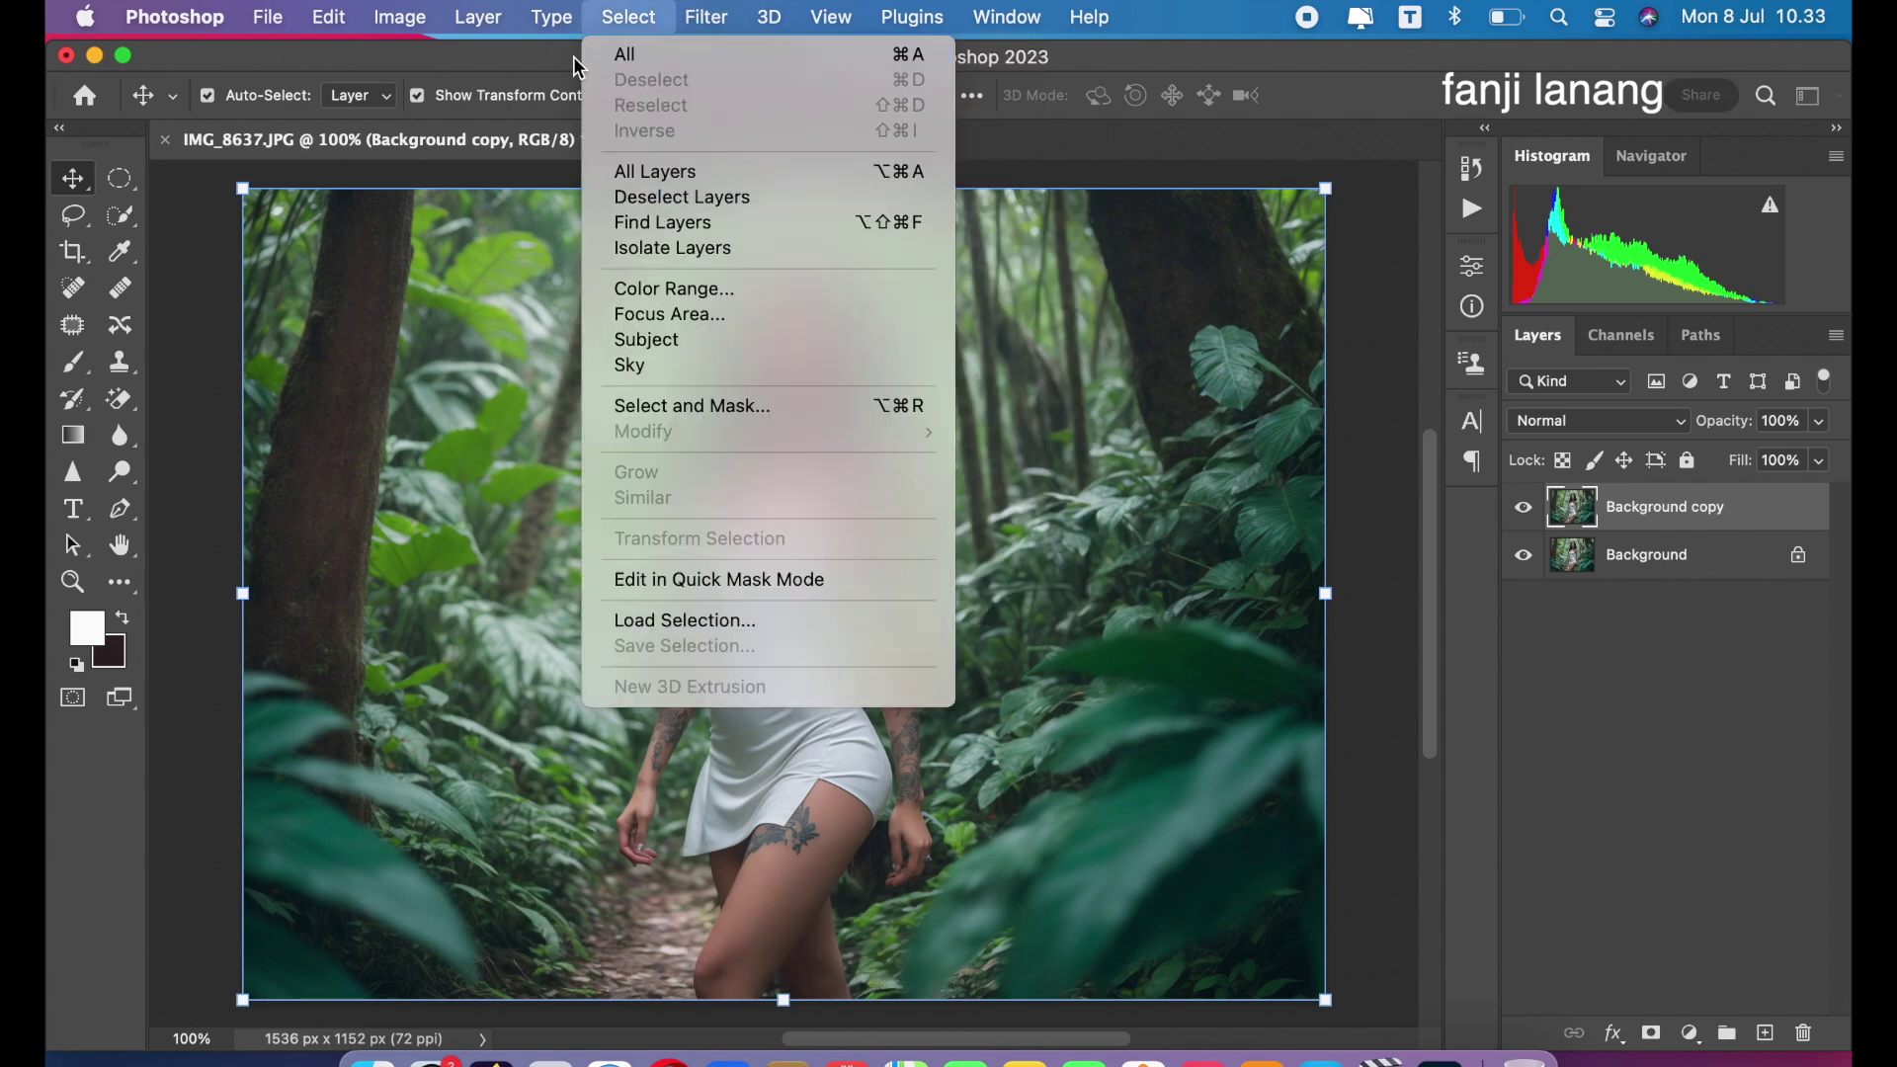
key(Escape)
click(1598, 419)
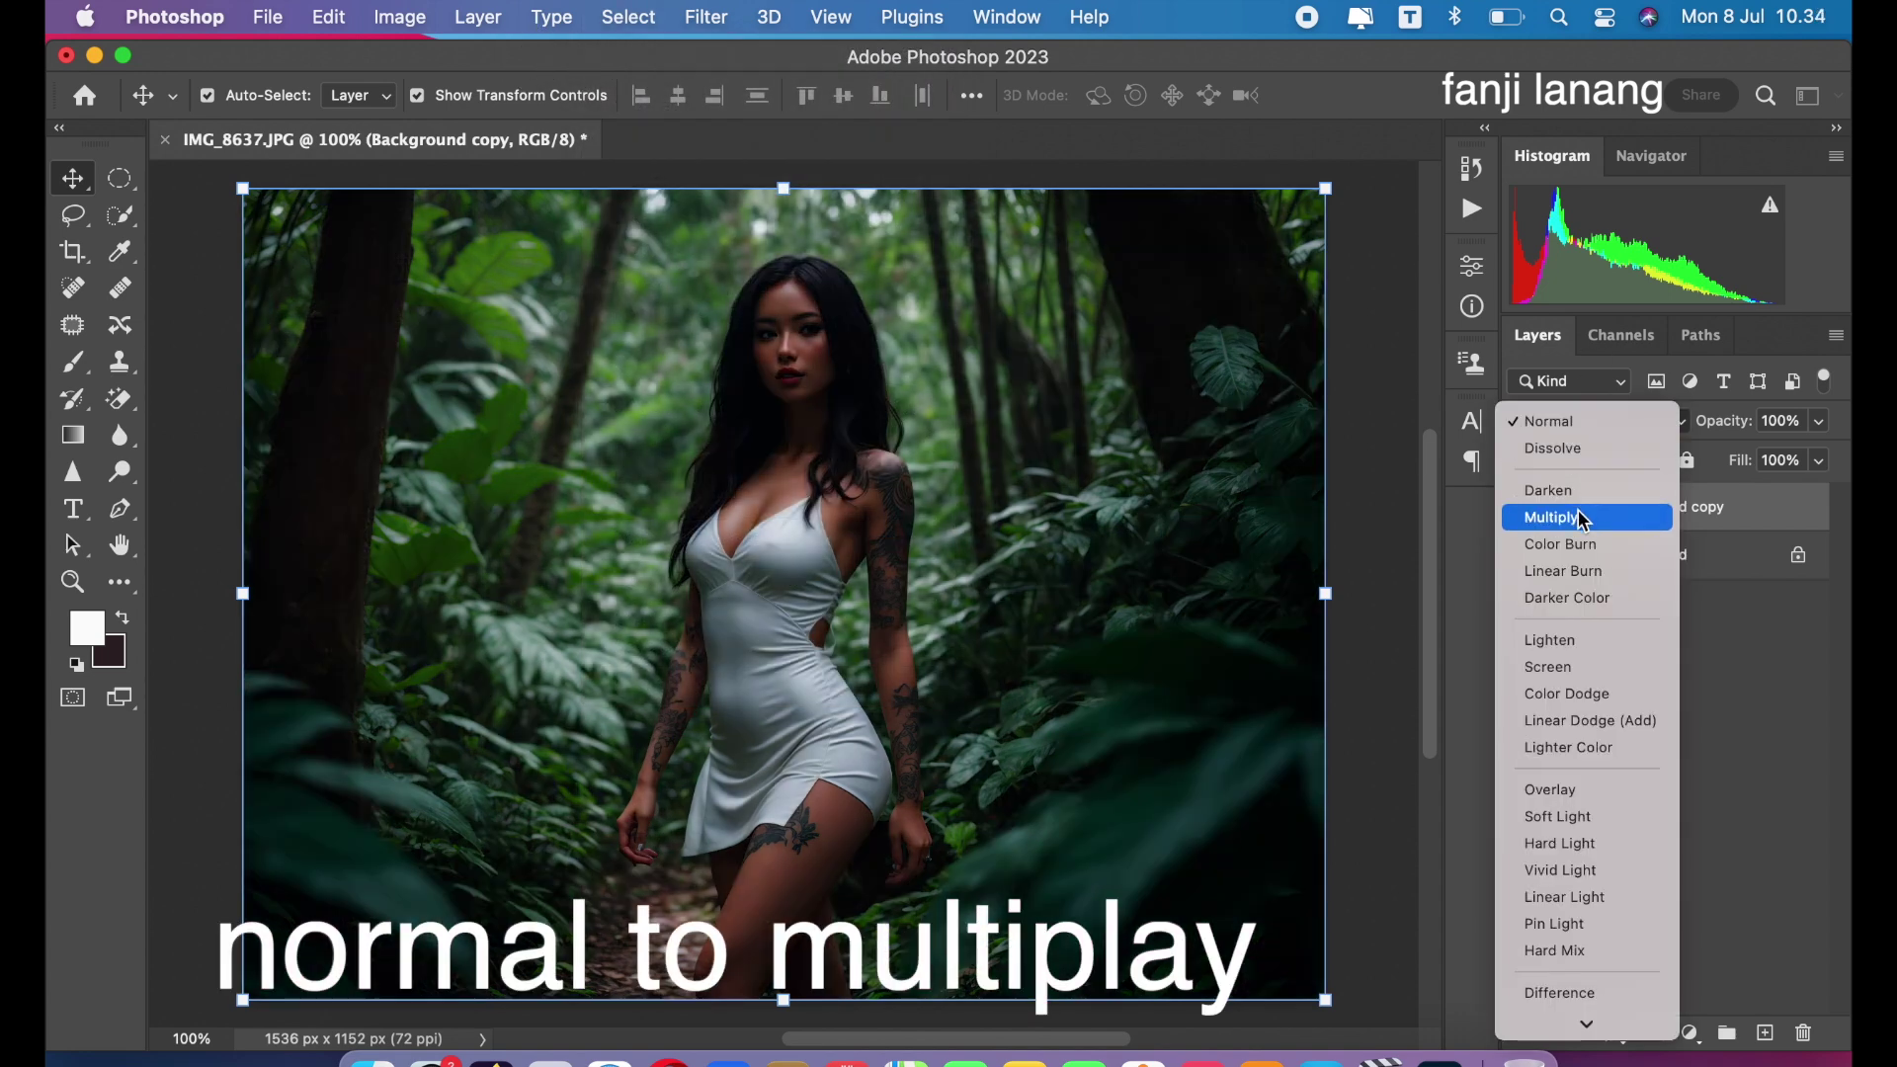
click(1578, 511)
click(1818, 421)
click(1779, 461)
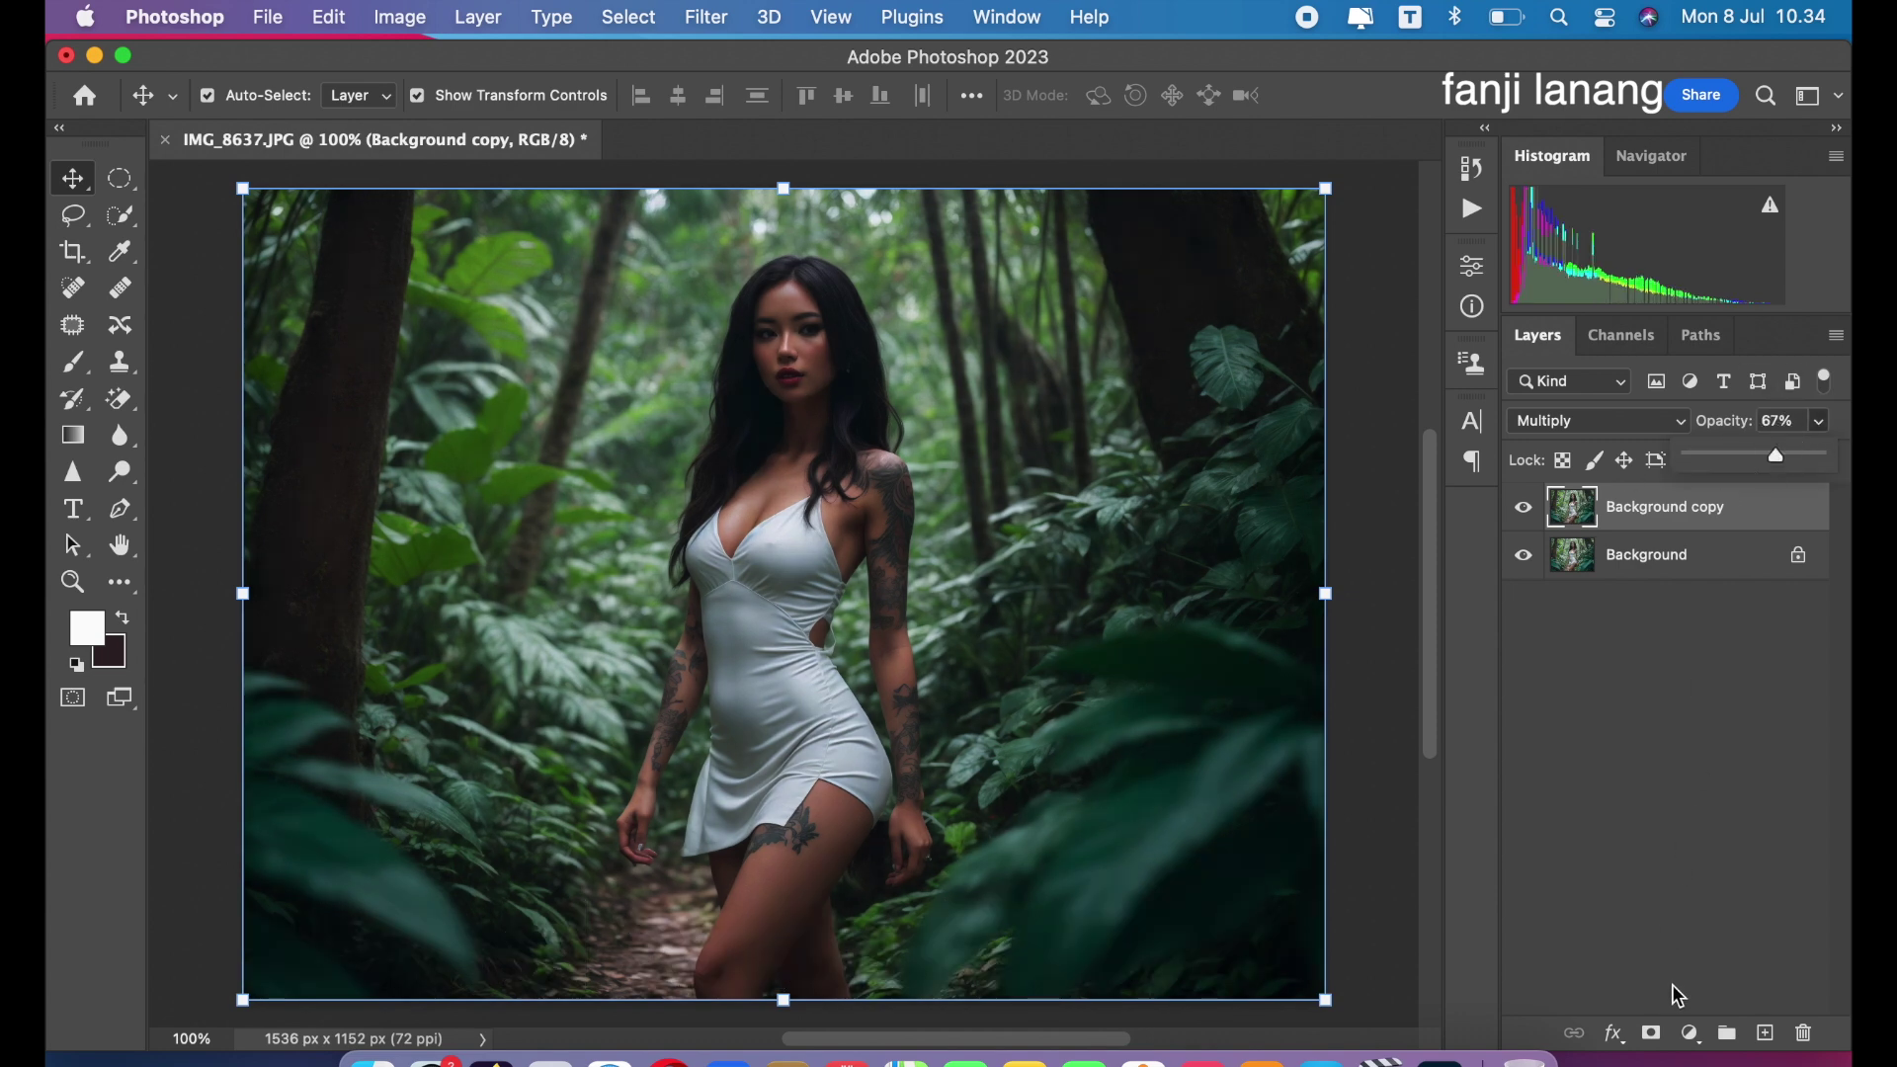
click(1655, 1040)
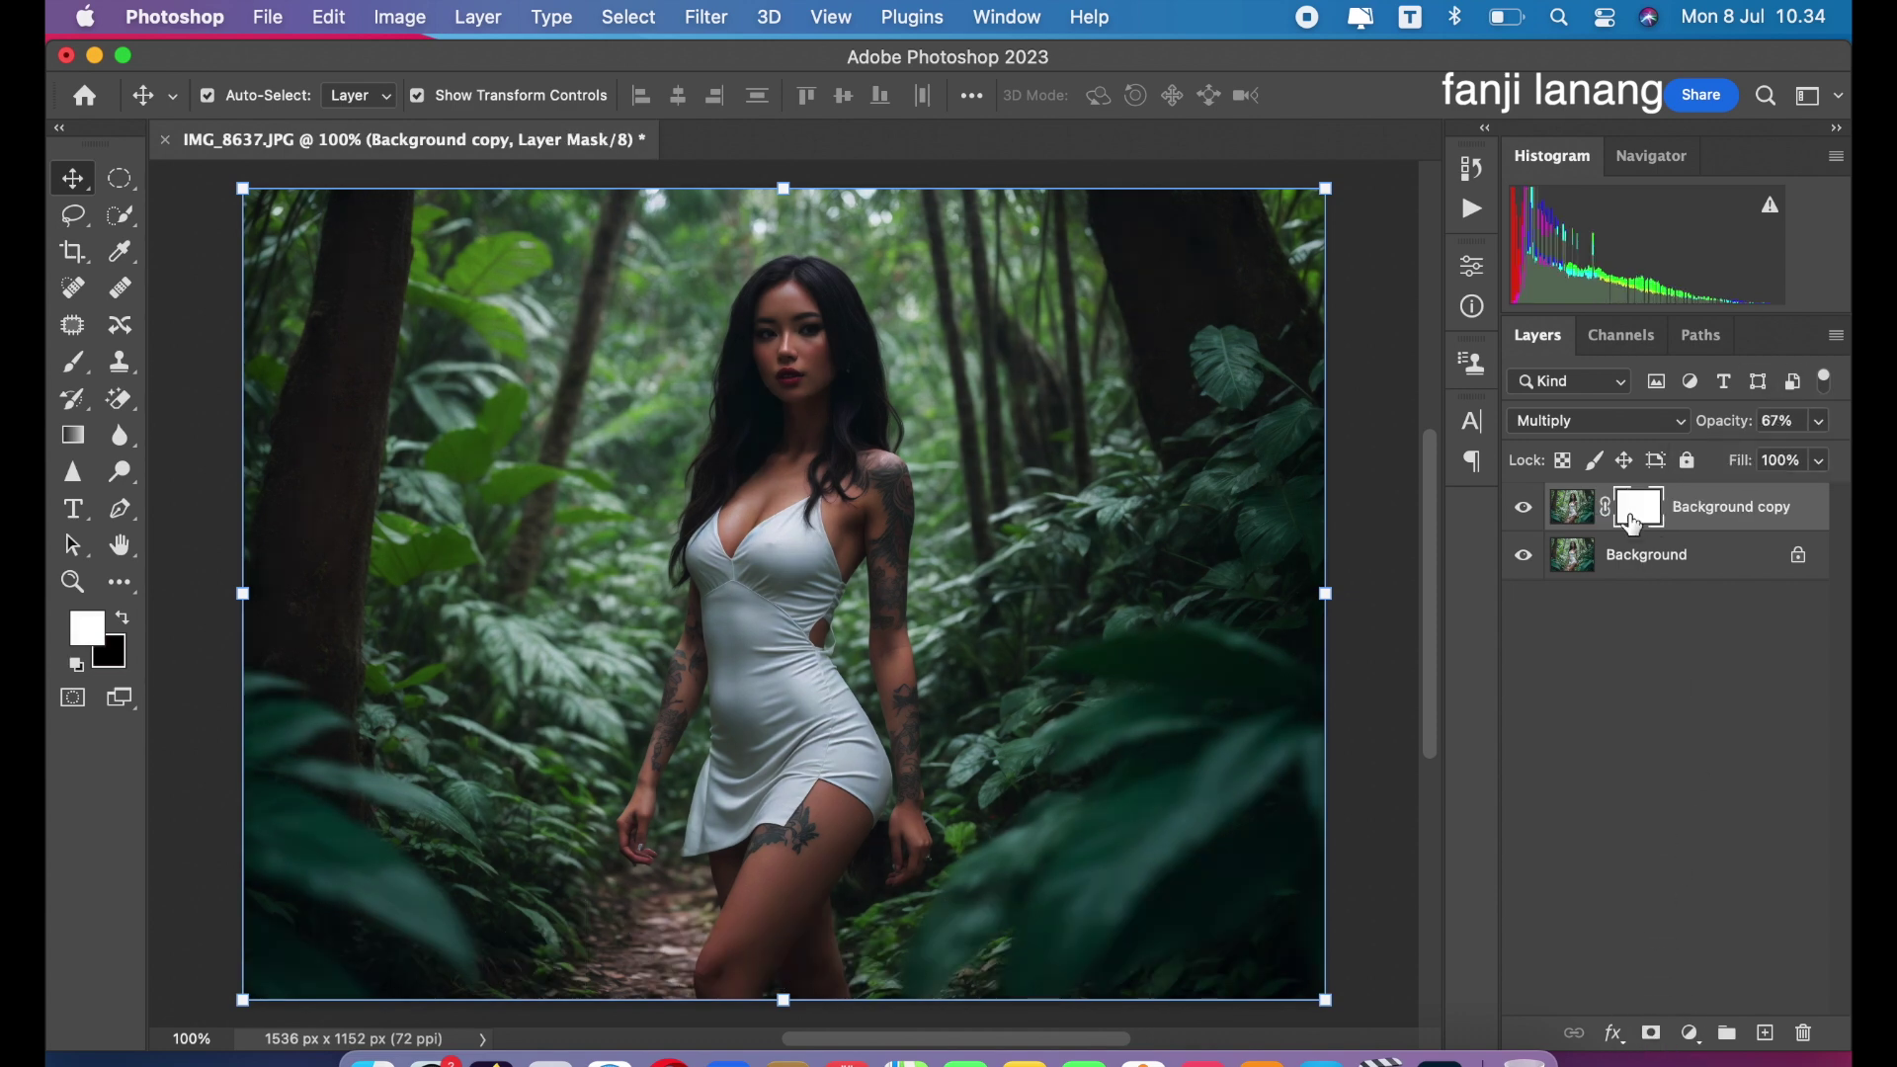
- Set up a soft round black brush at 600 px and 50% opacity
click(79, 365)
click(148, 359)
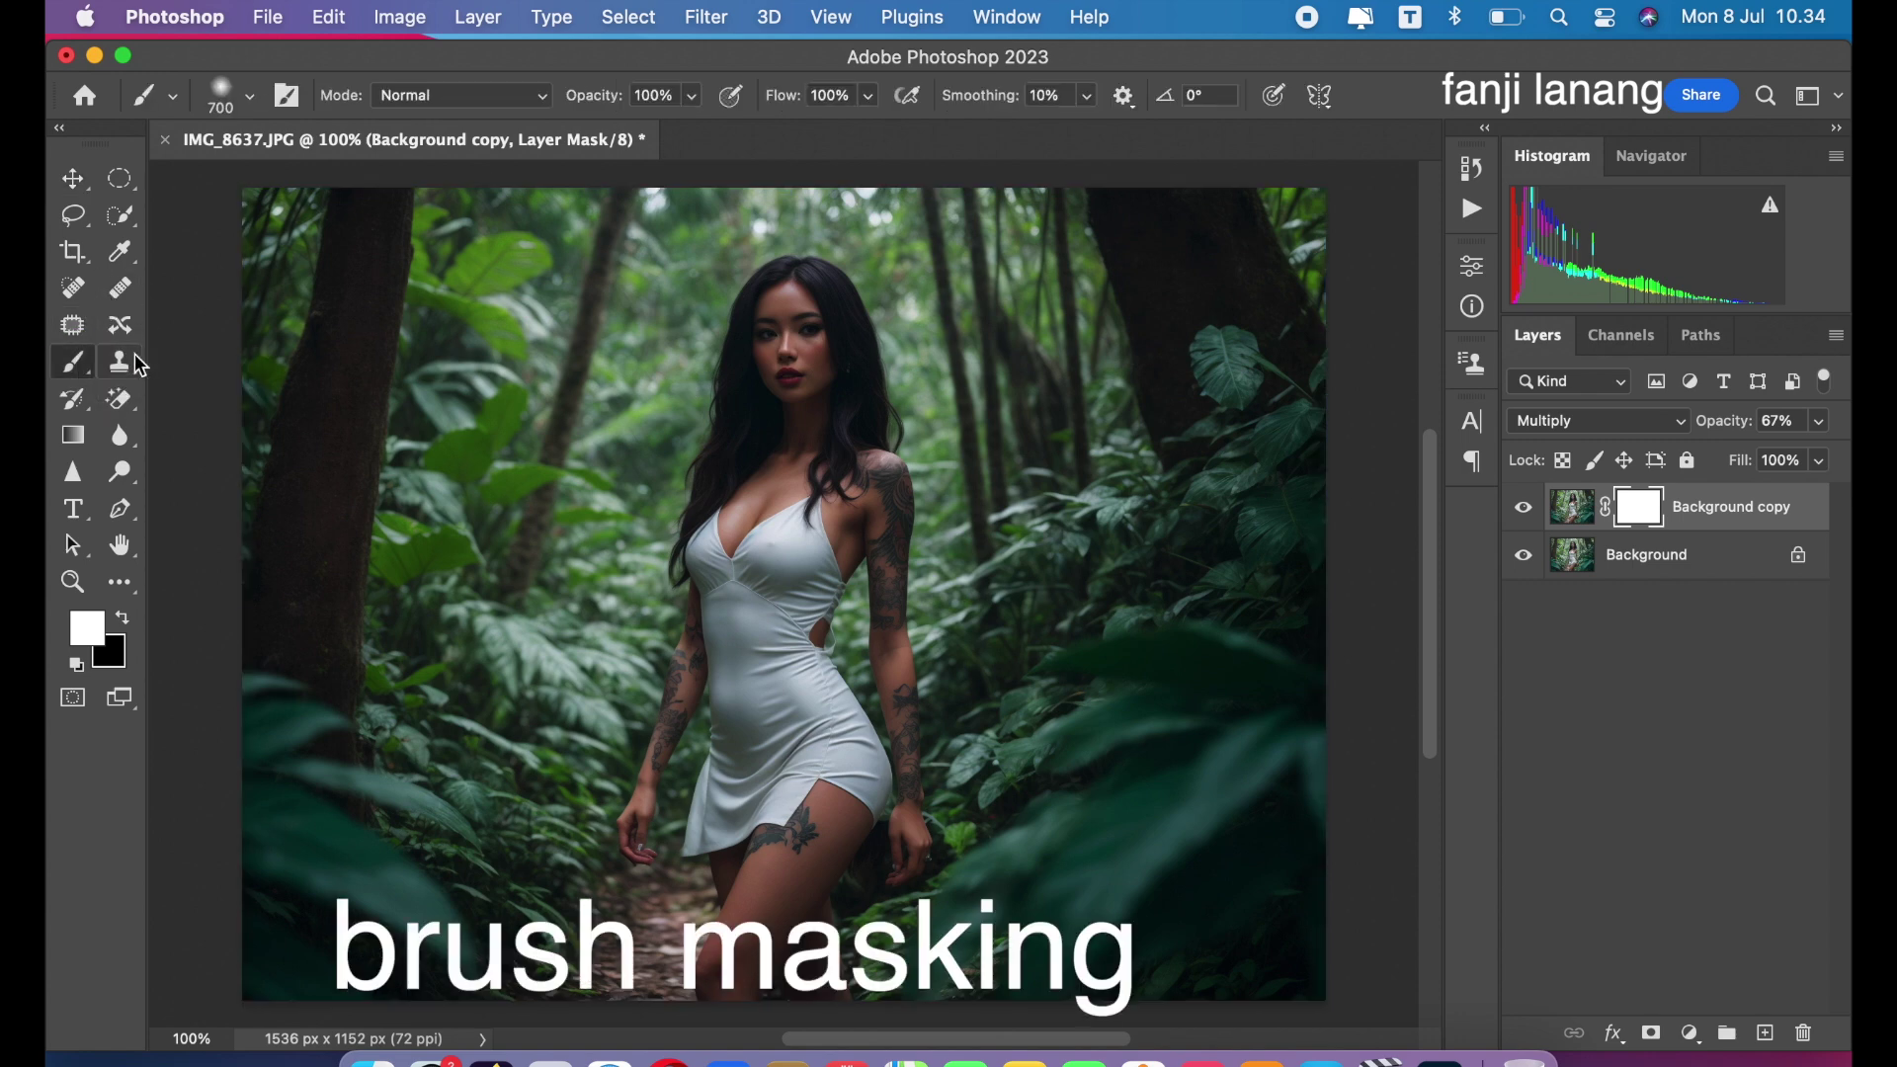
click(253, 97)
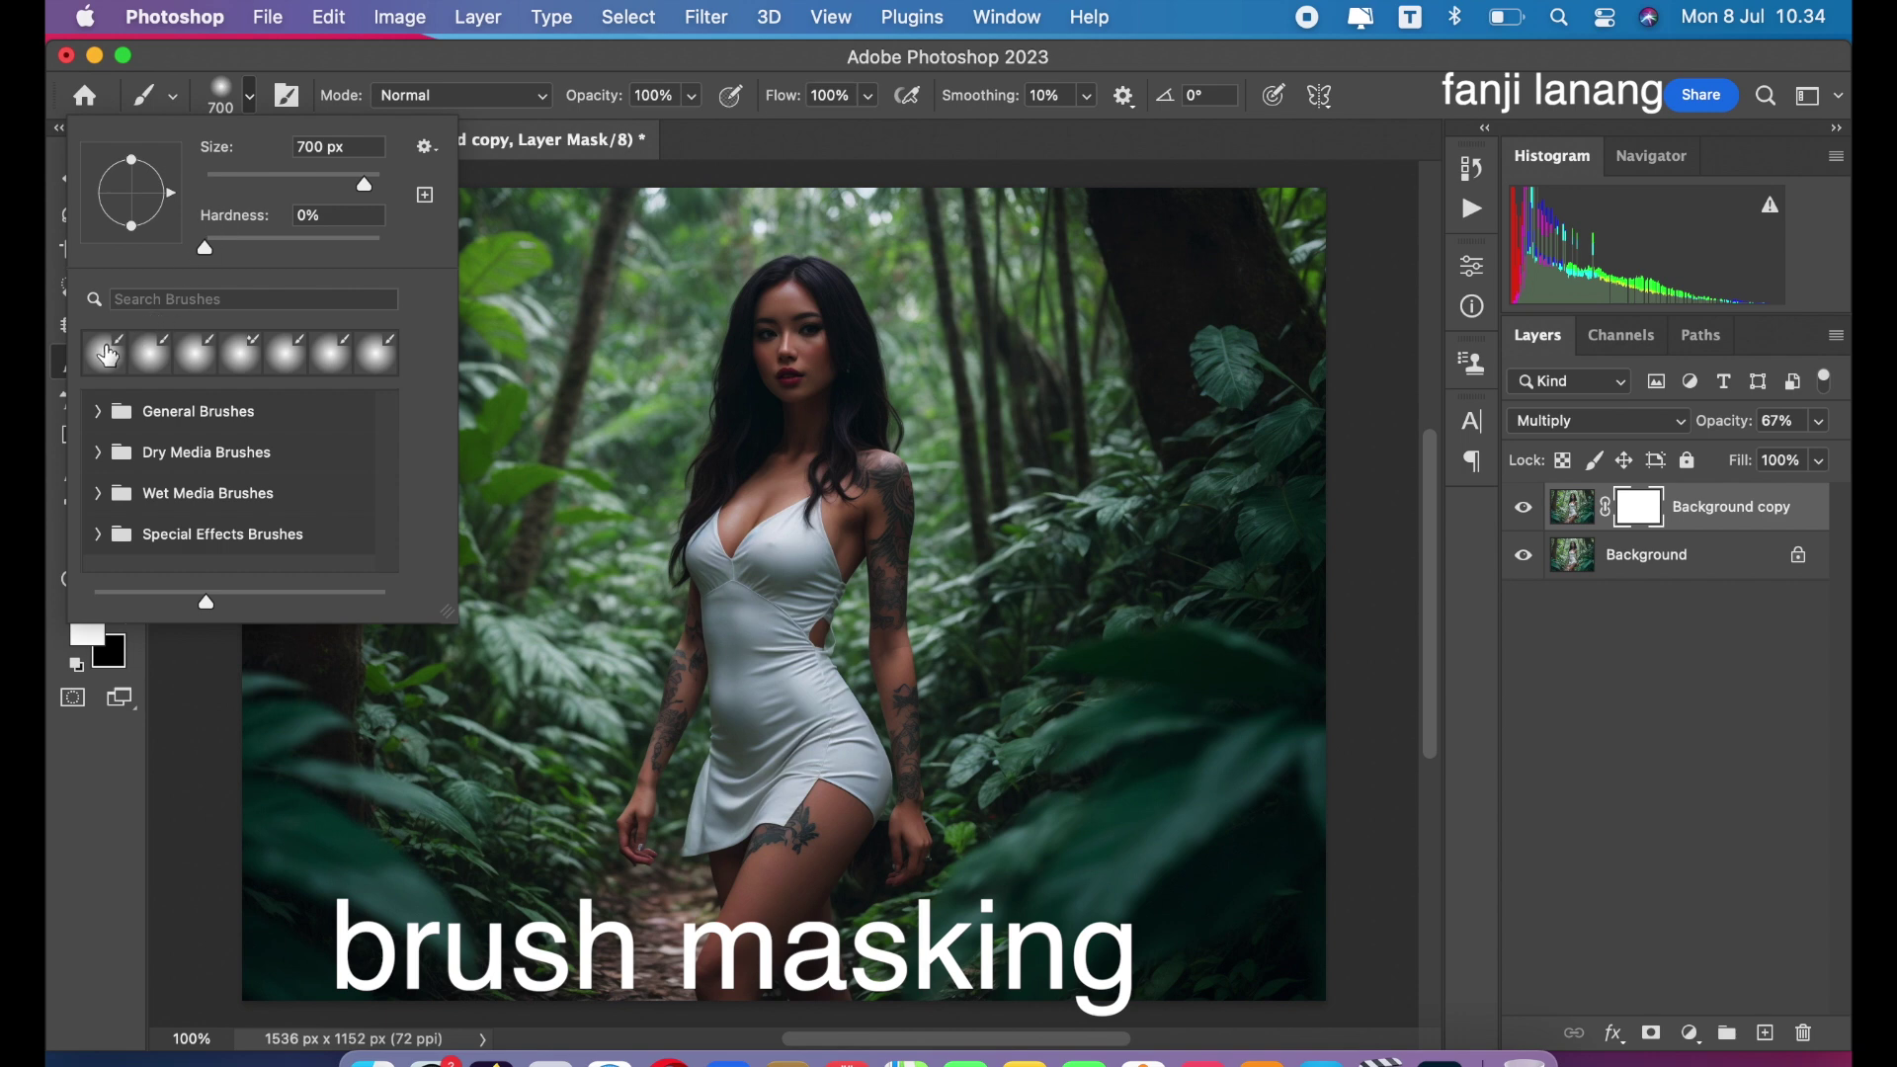
click(103, 360)
click(784, 139)
click(694, 98)
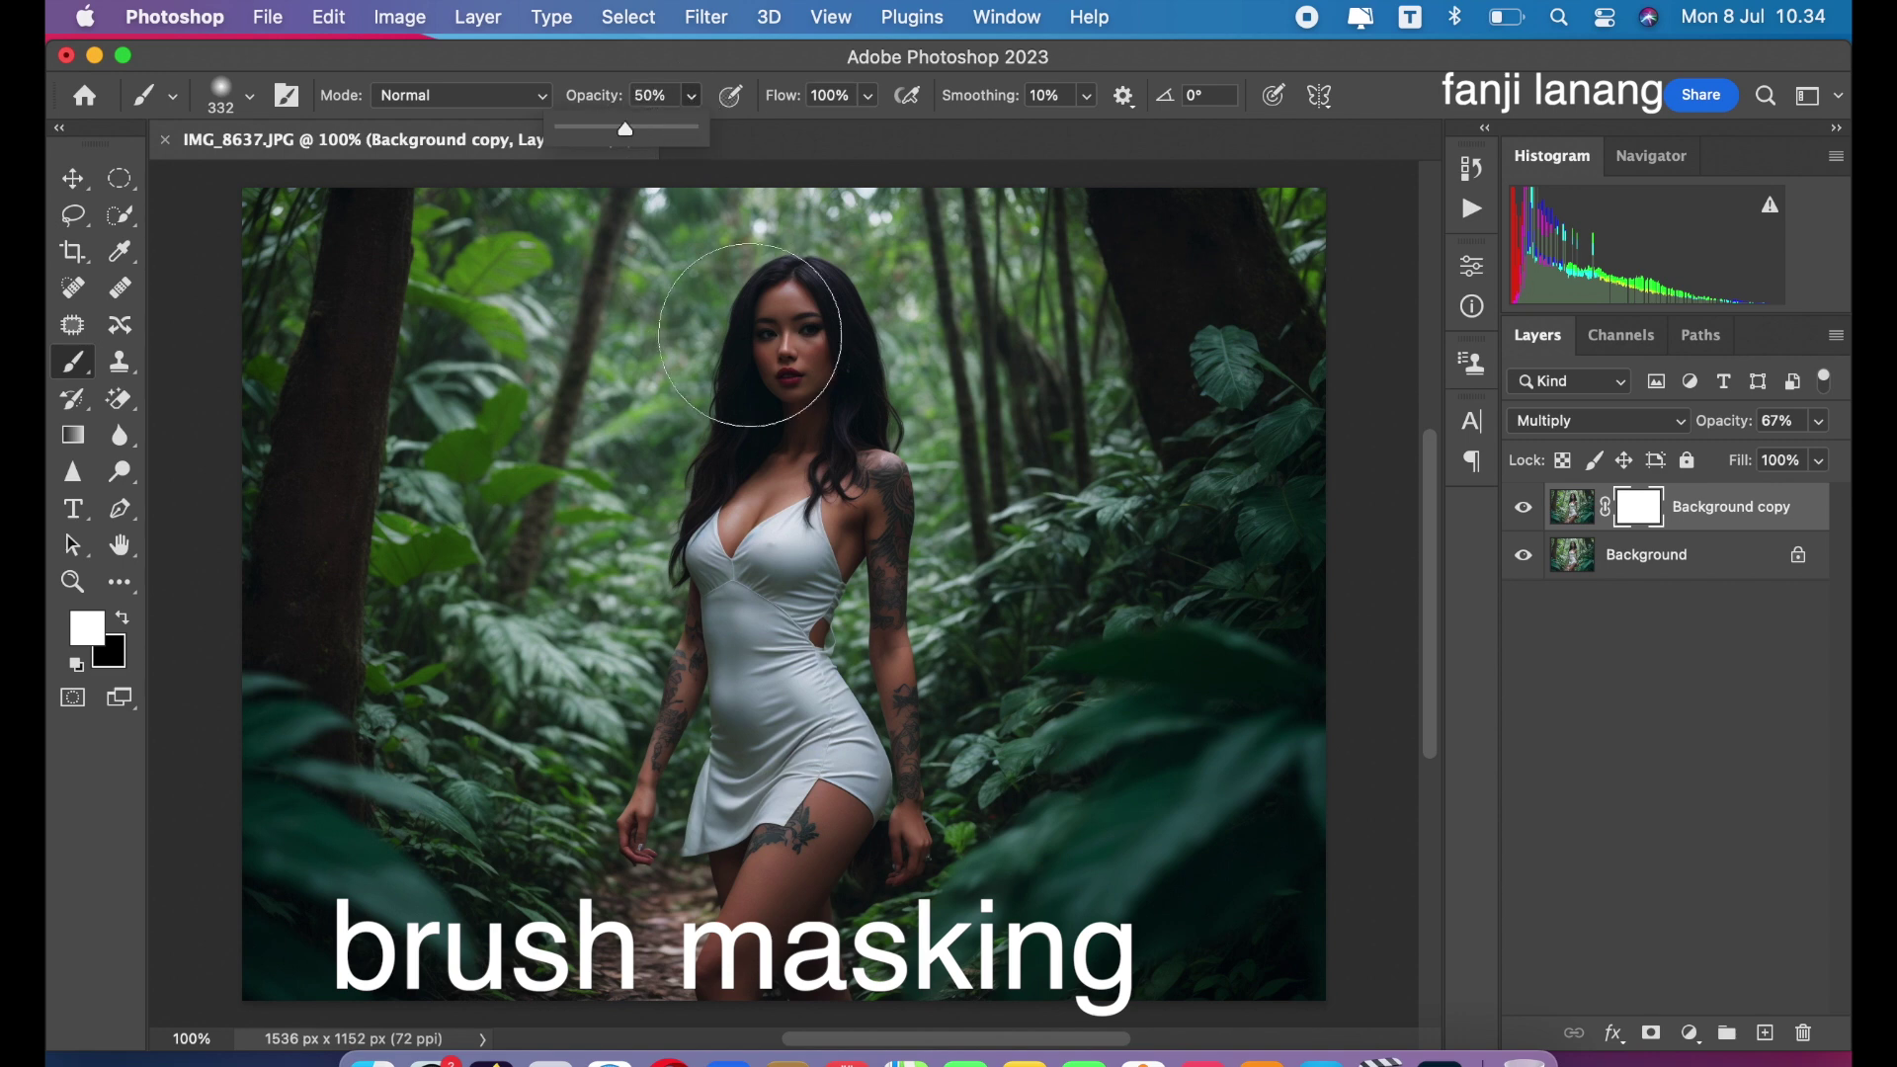
key(bracketright)
key(bracketright)
key(bracketright)
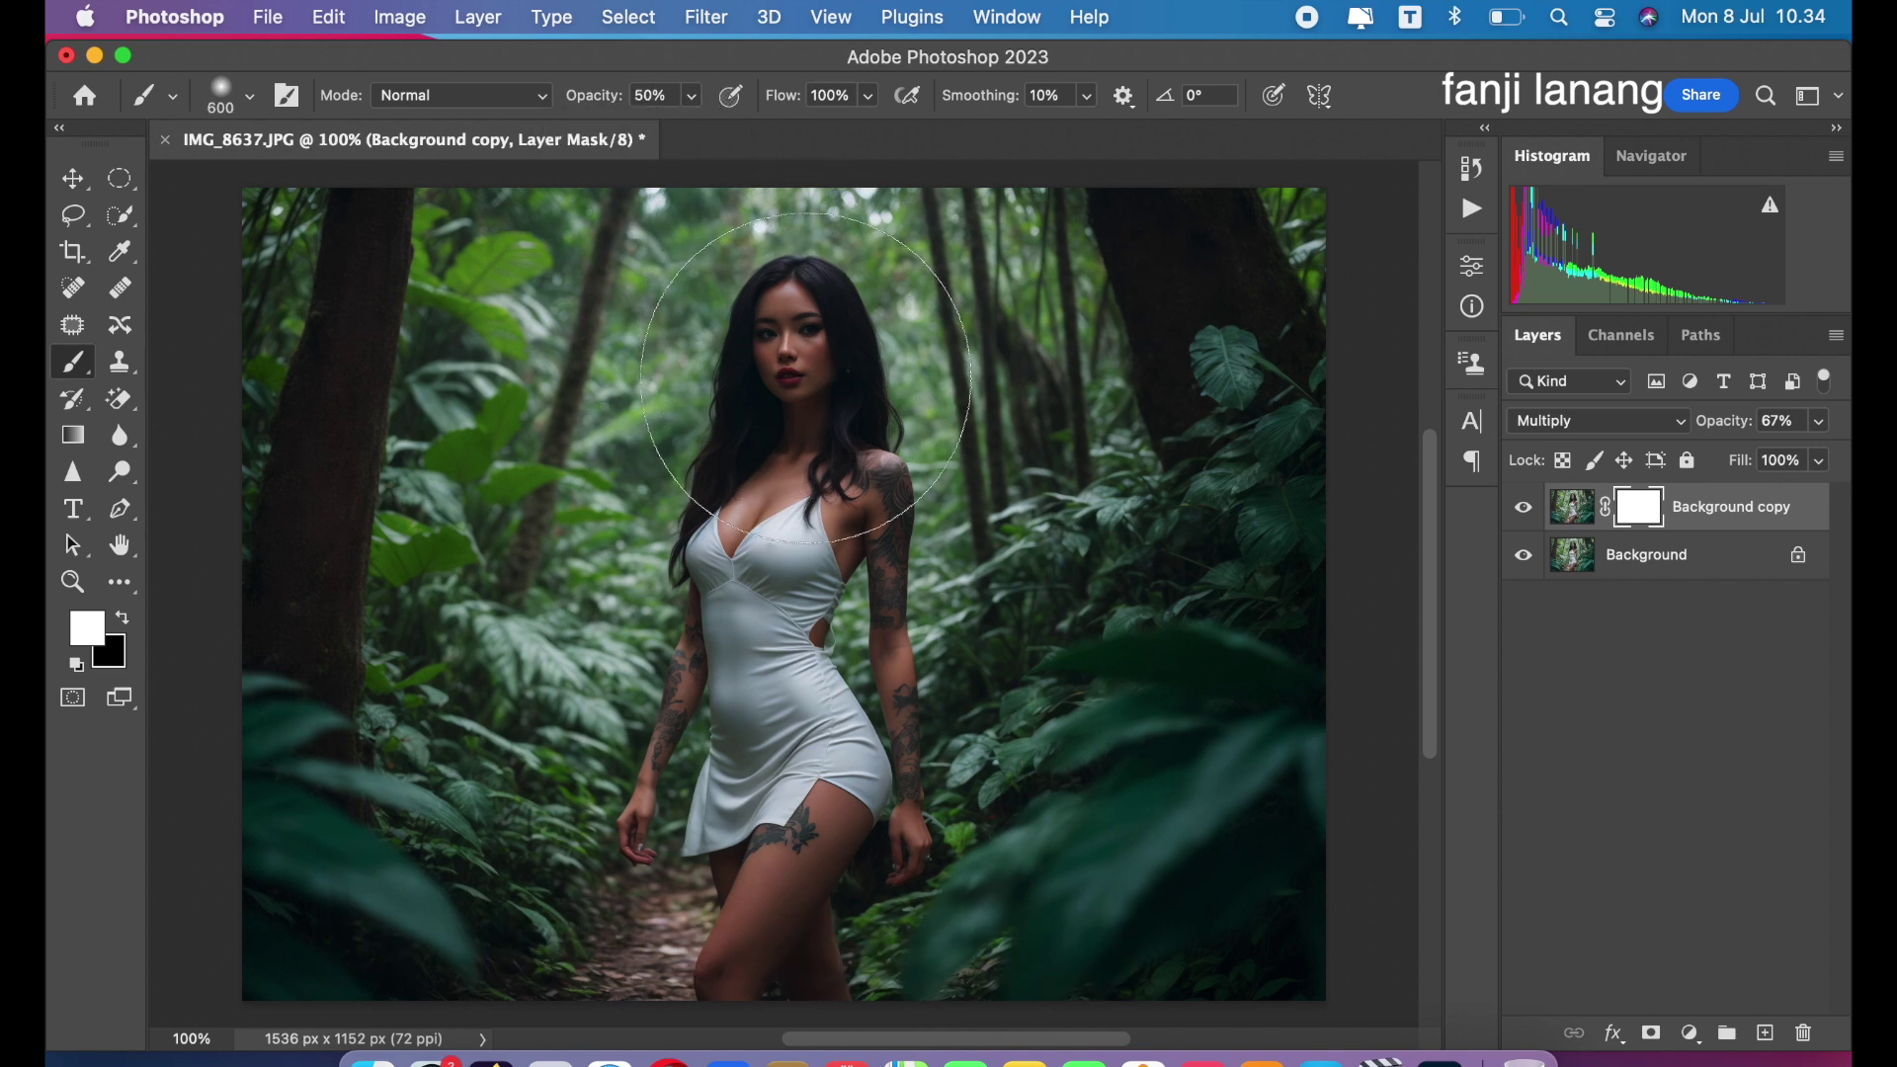
click(126, 618)
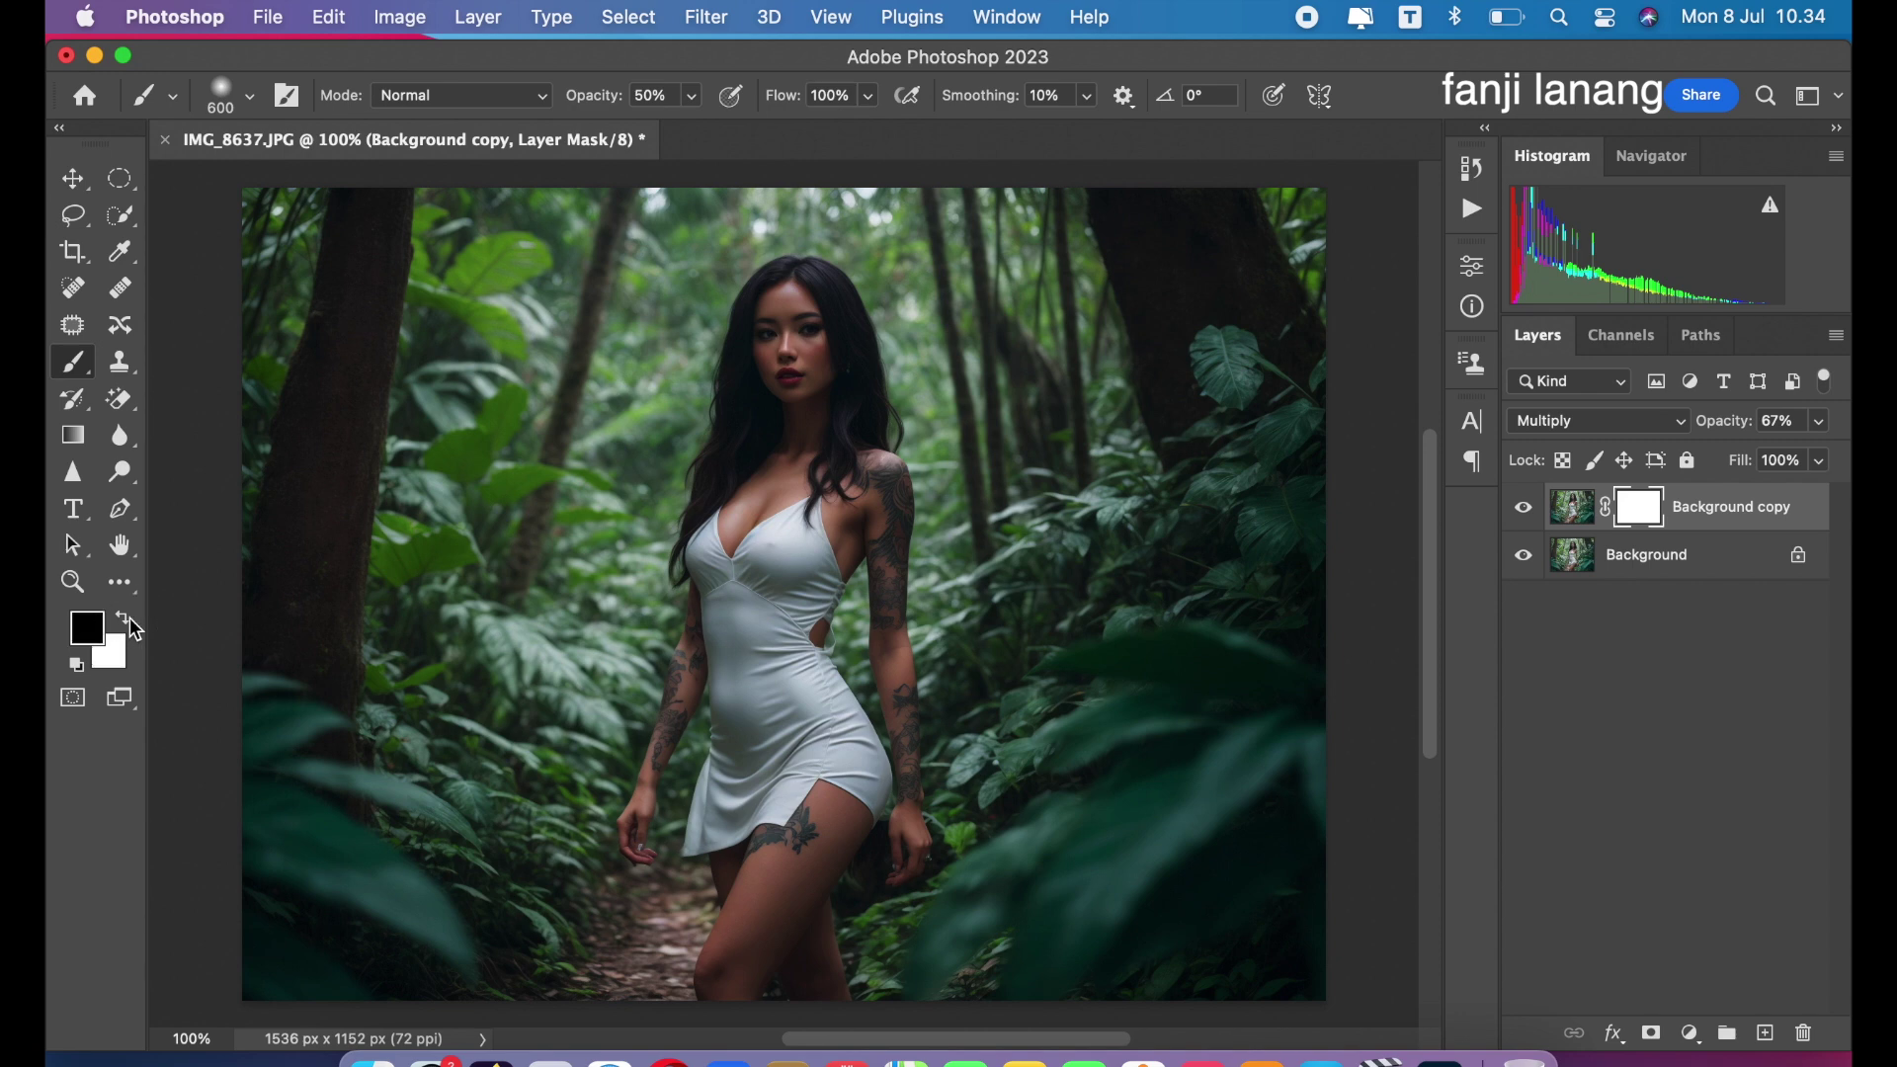
- Paint black over the woman on the Background copy mask and compare with the layer hidden
drag(746, 861, 779, 368)
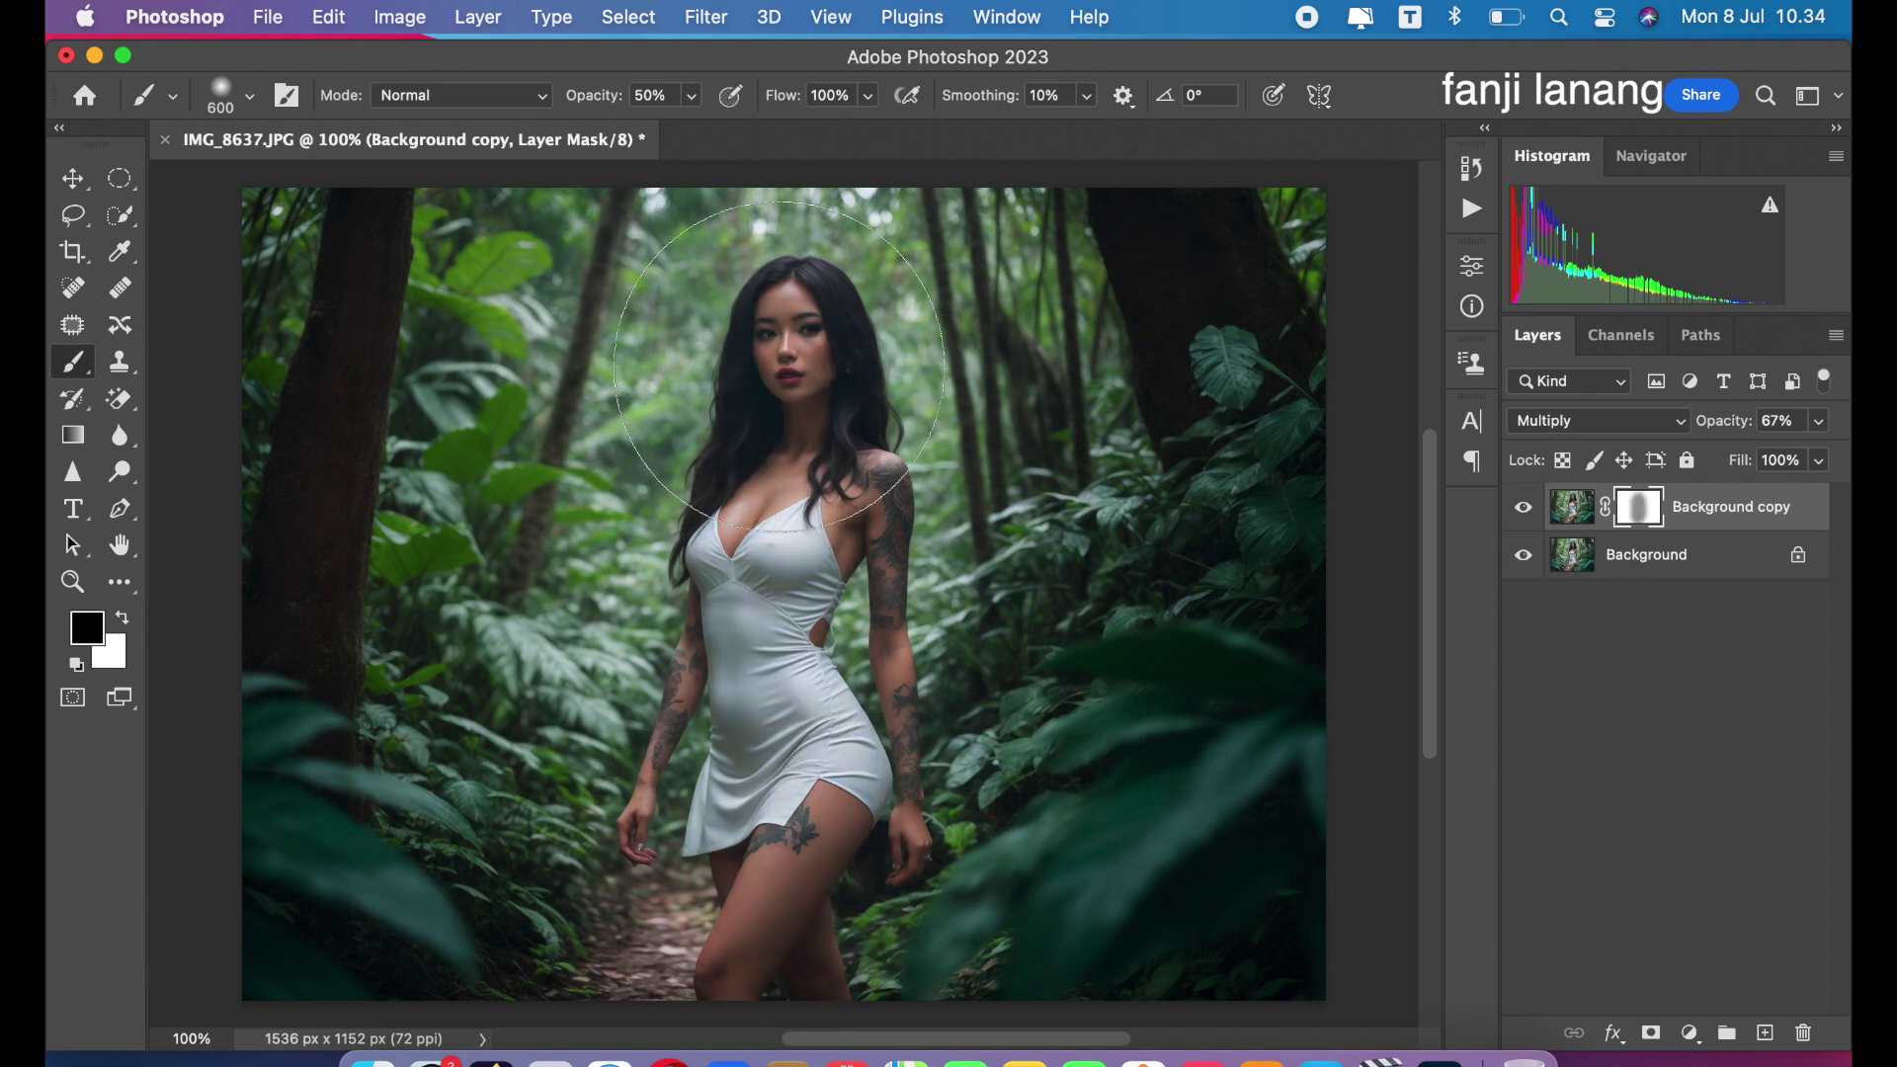
mouse_move(780, 366)
mouse_down()
mouse_move(765, 886)
mouse_move(781, 355)
mouse_up()
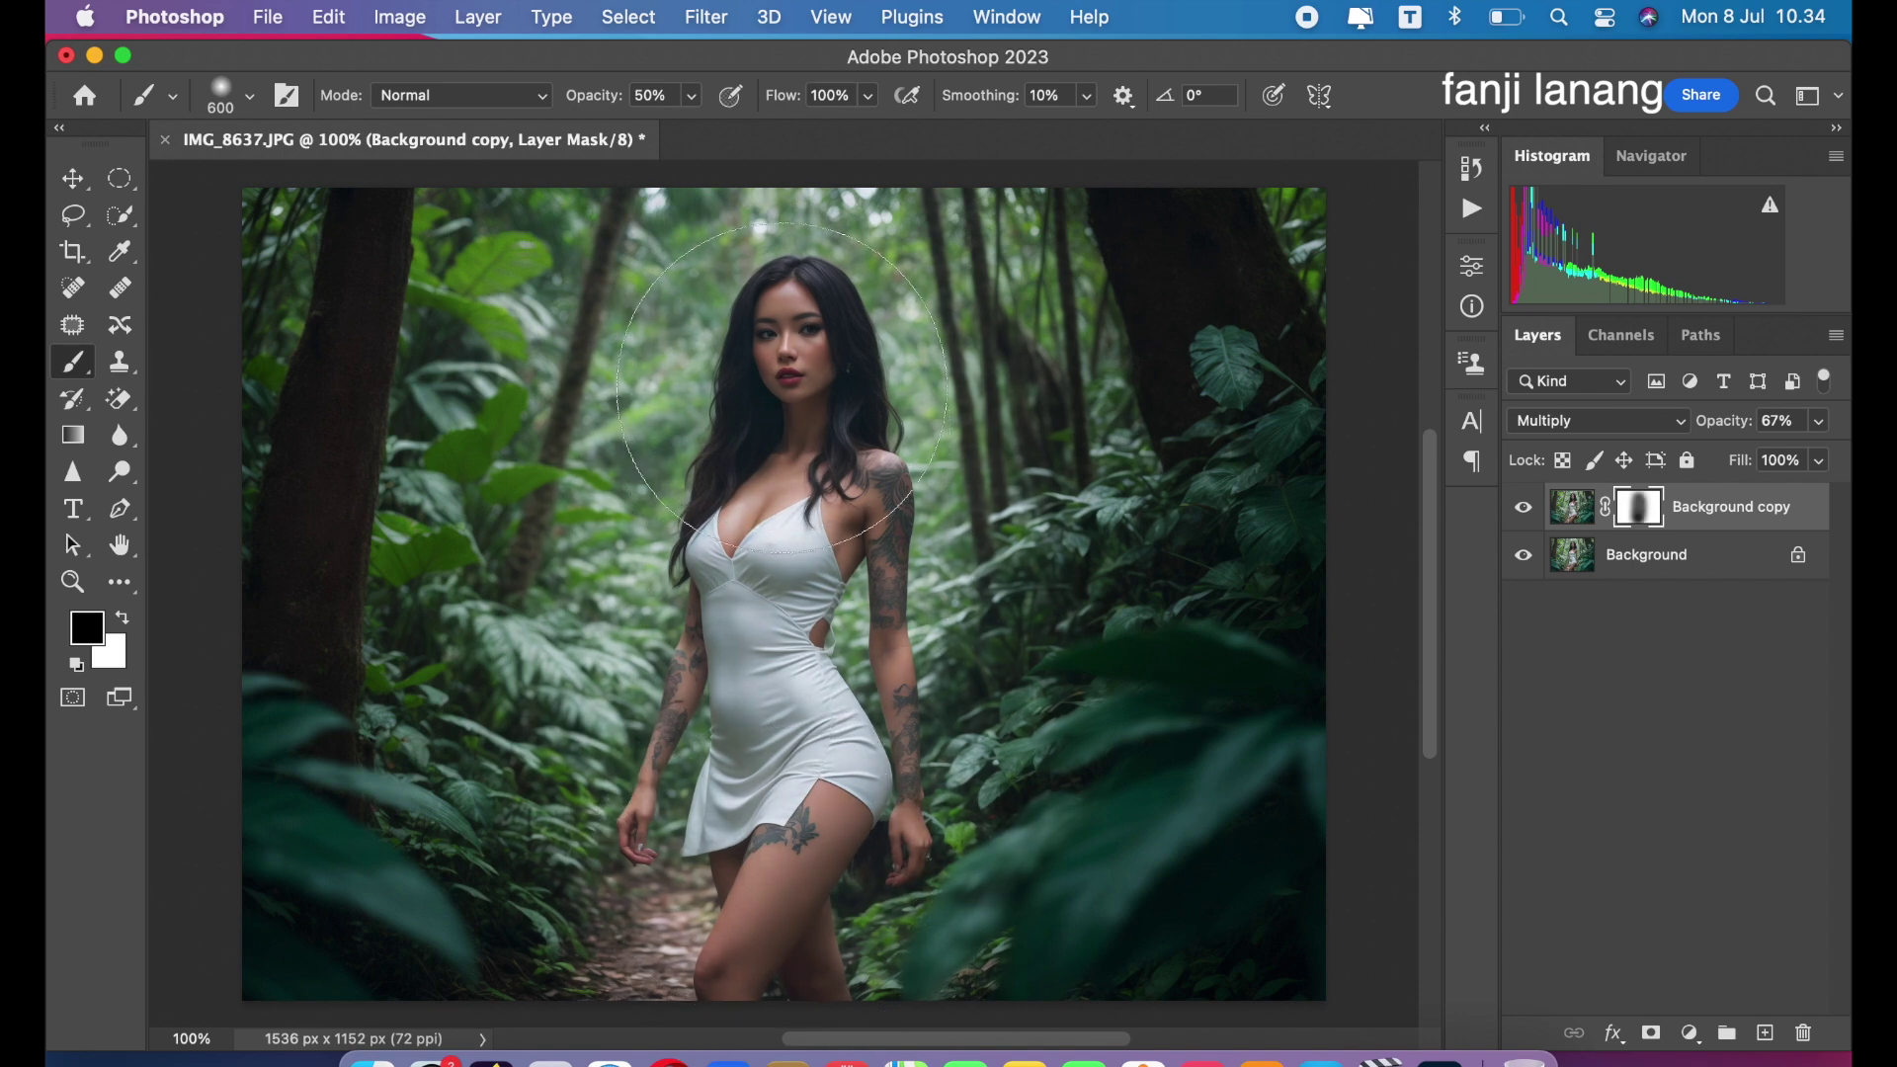
mouse_move(781, 356)
mouse_down()
mouse_move(759, 802)
mouse_move(706, 557)
mouse_up()
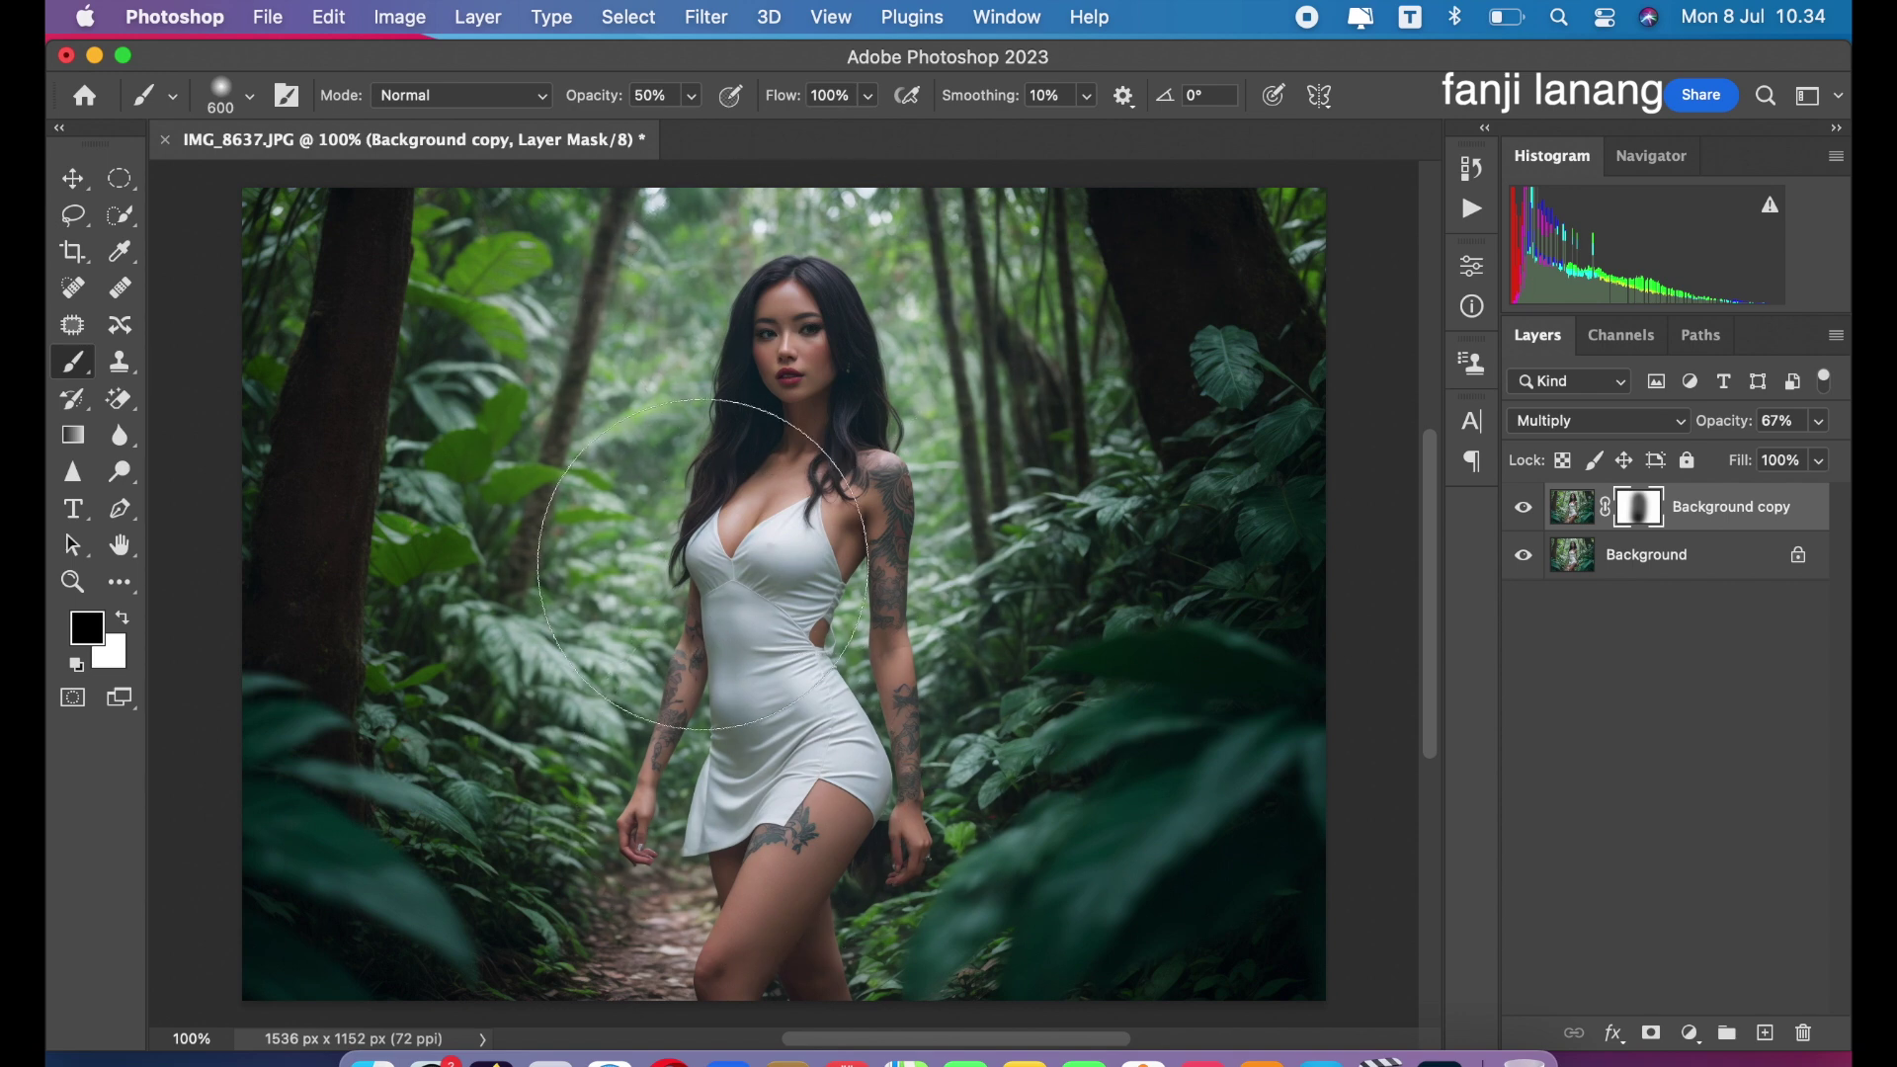
drag(707, 556, 790, 464)
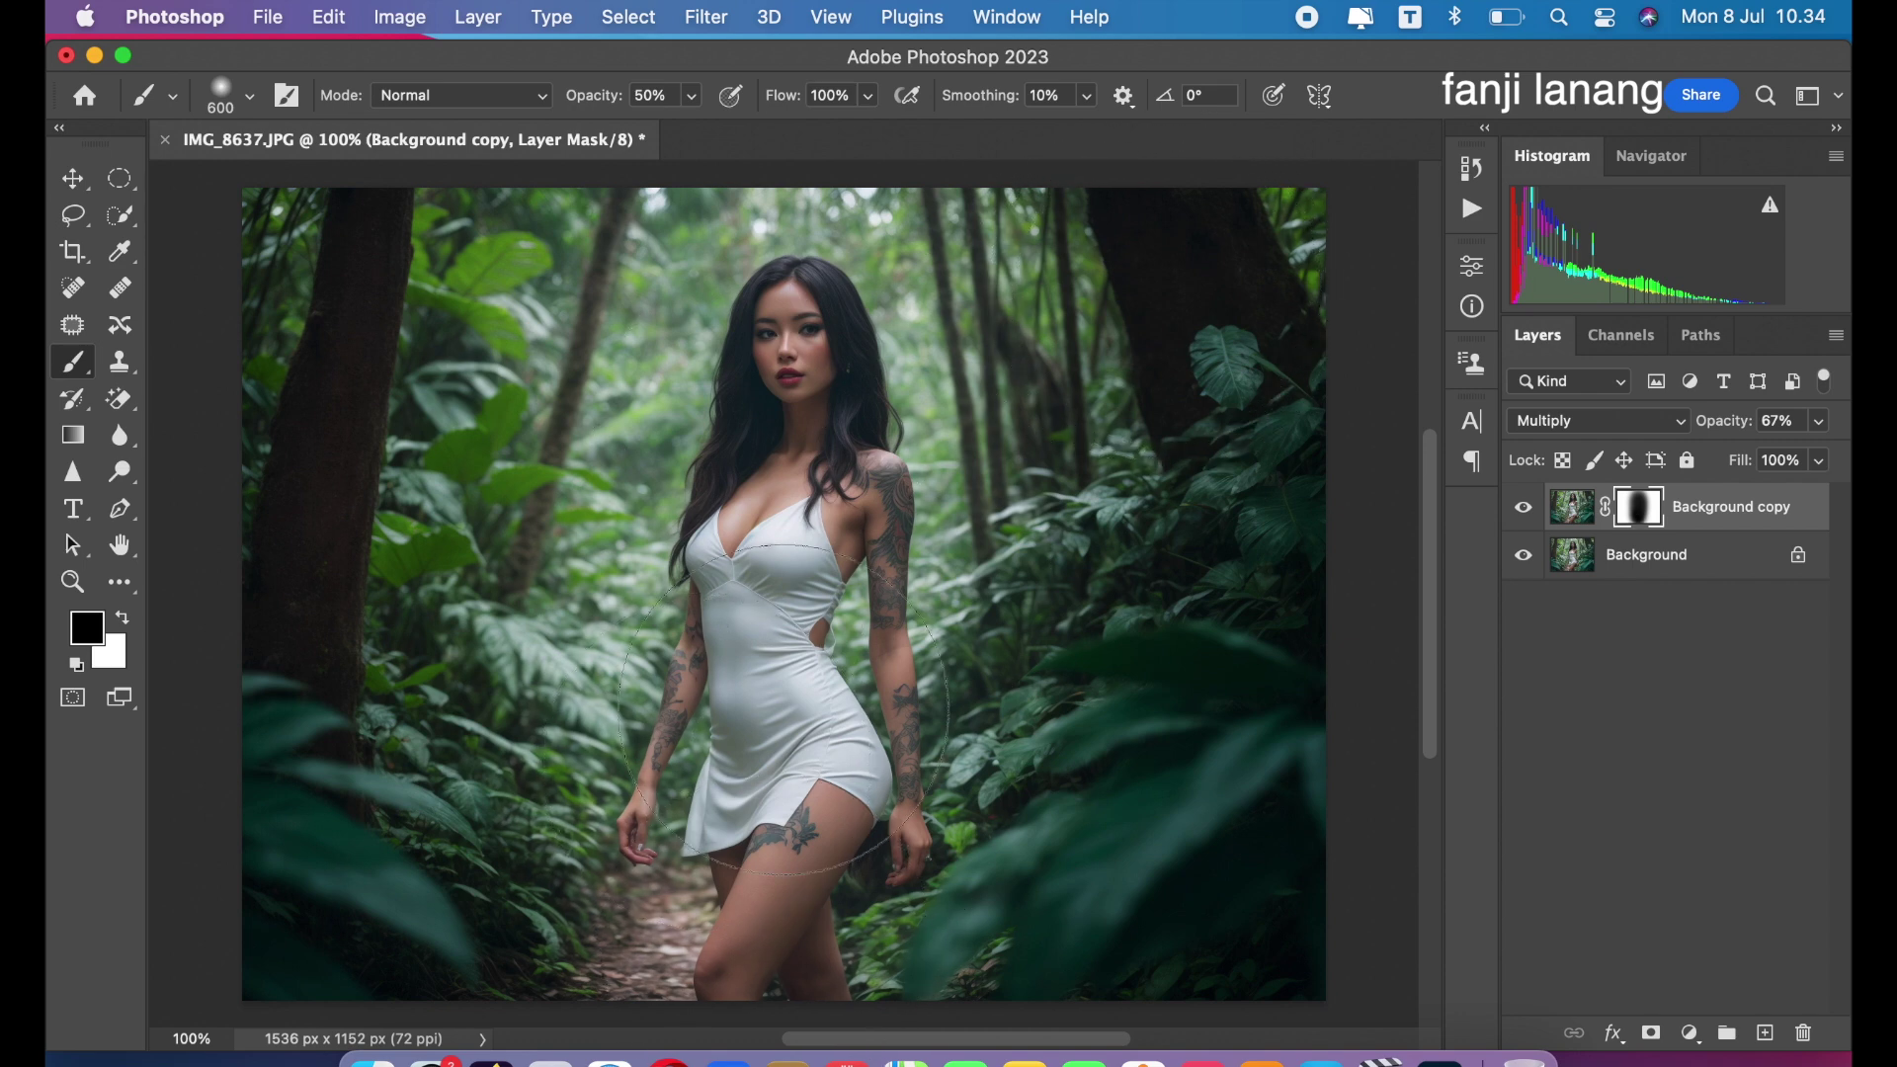
click(1523, 507)
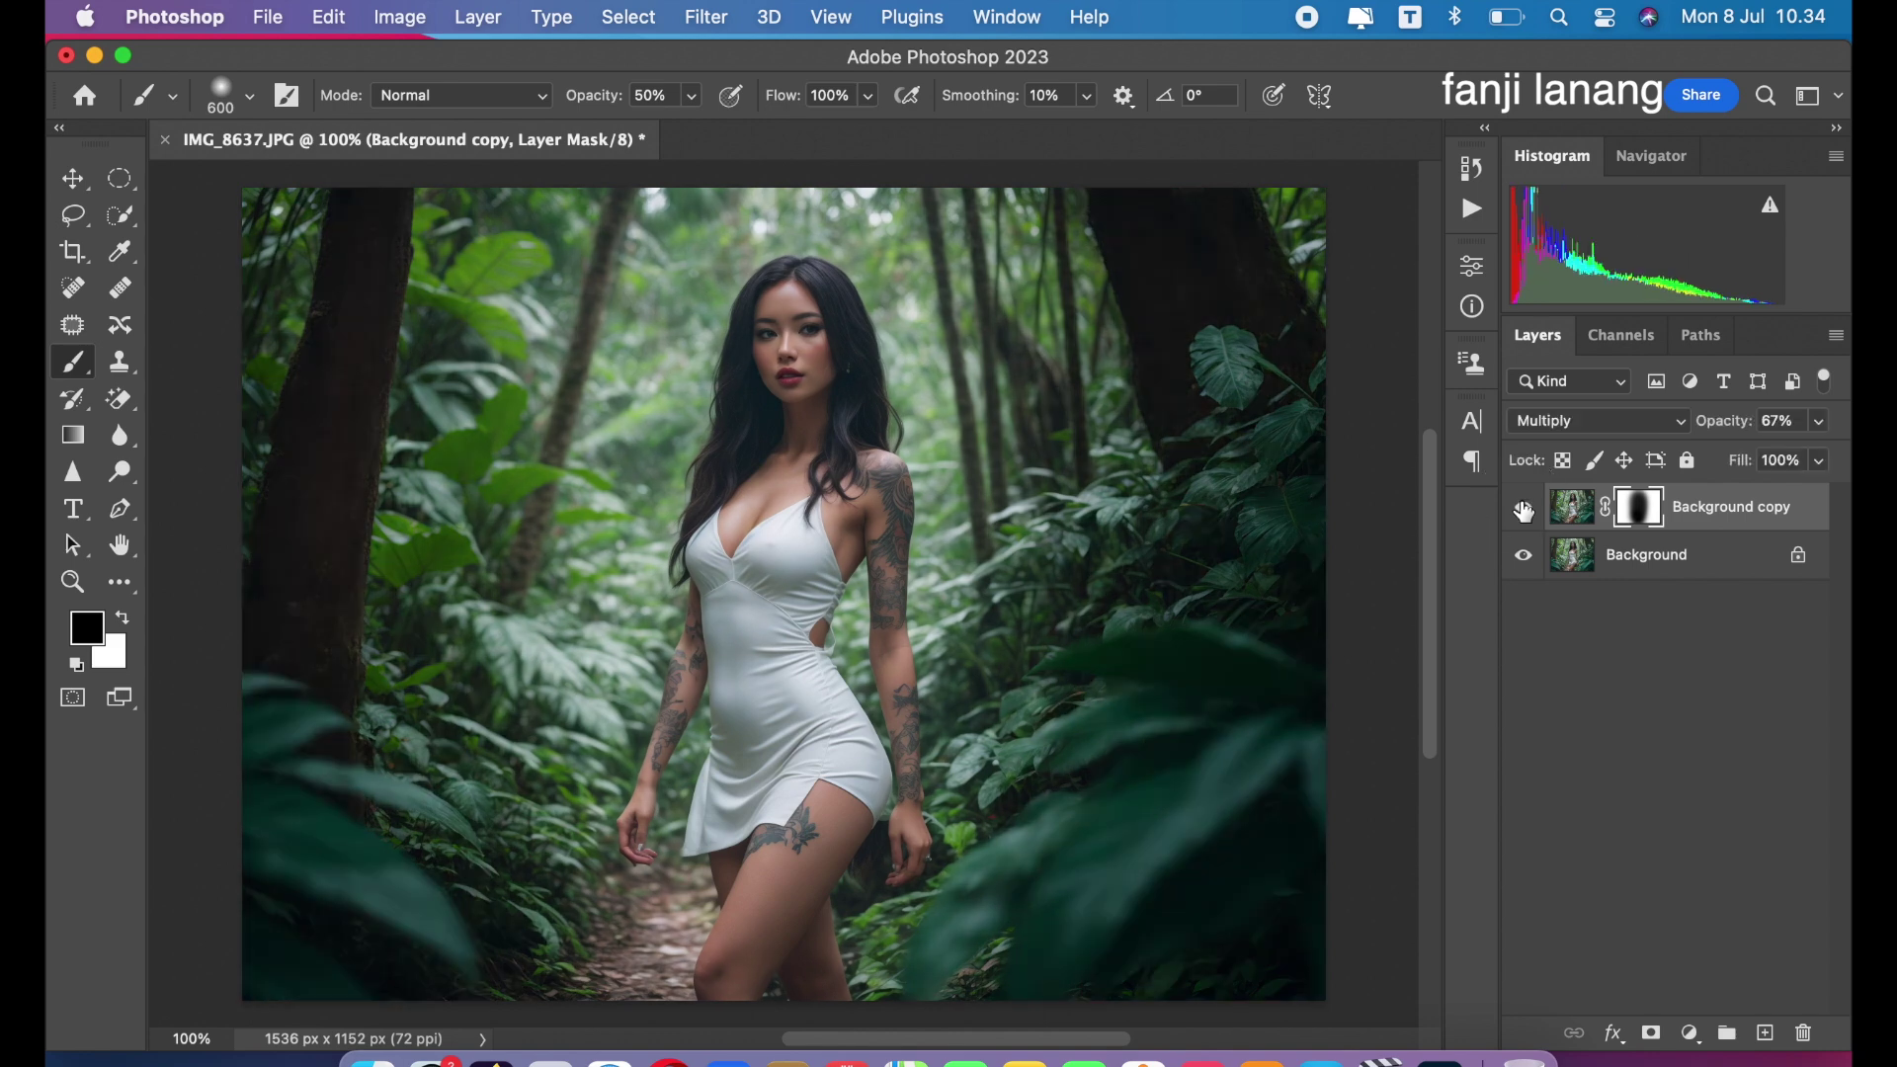
click(83, 182)
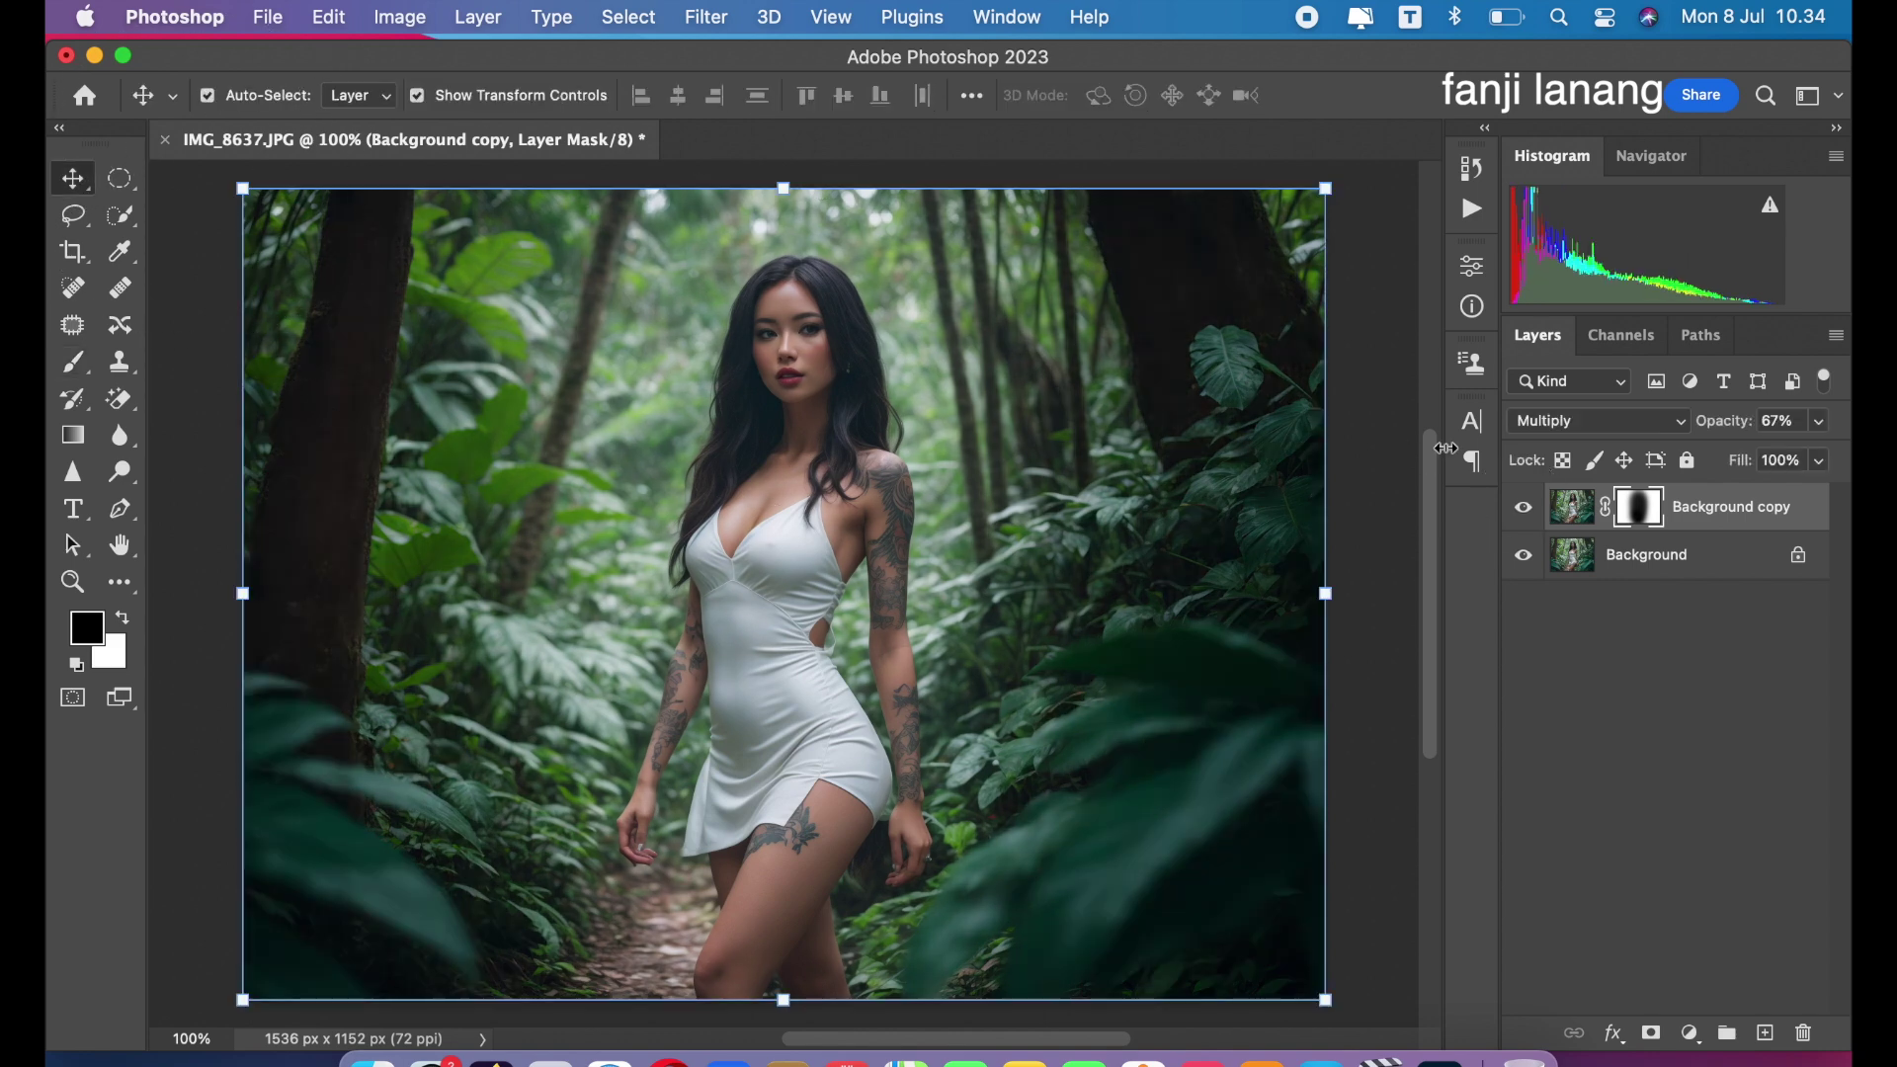
- Add a Selective Color layer with Reds at Cyan -37, Magenta +14, Yellow +64, Black +18
click(1691, 1033)
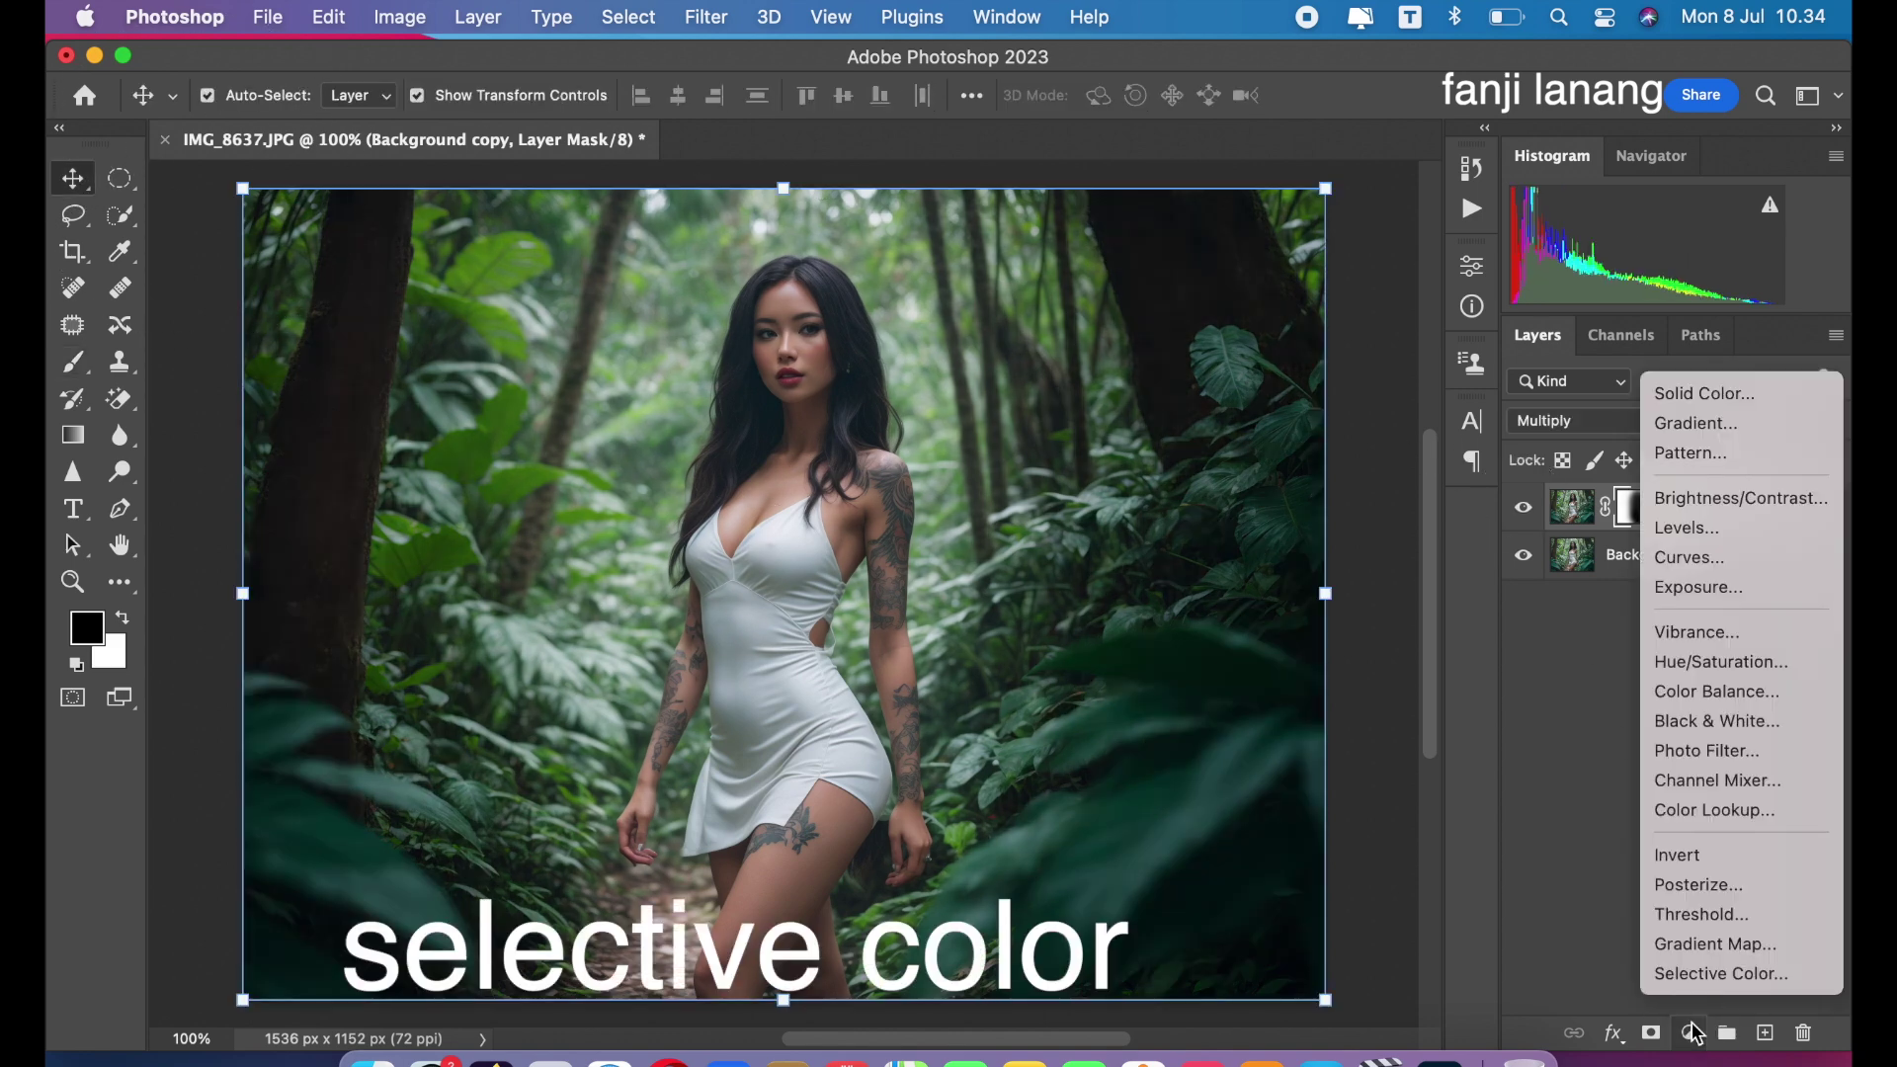
click(1714, 973)
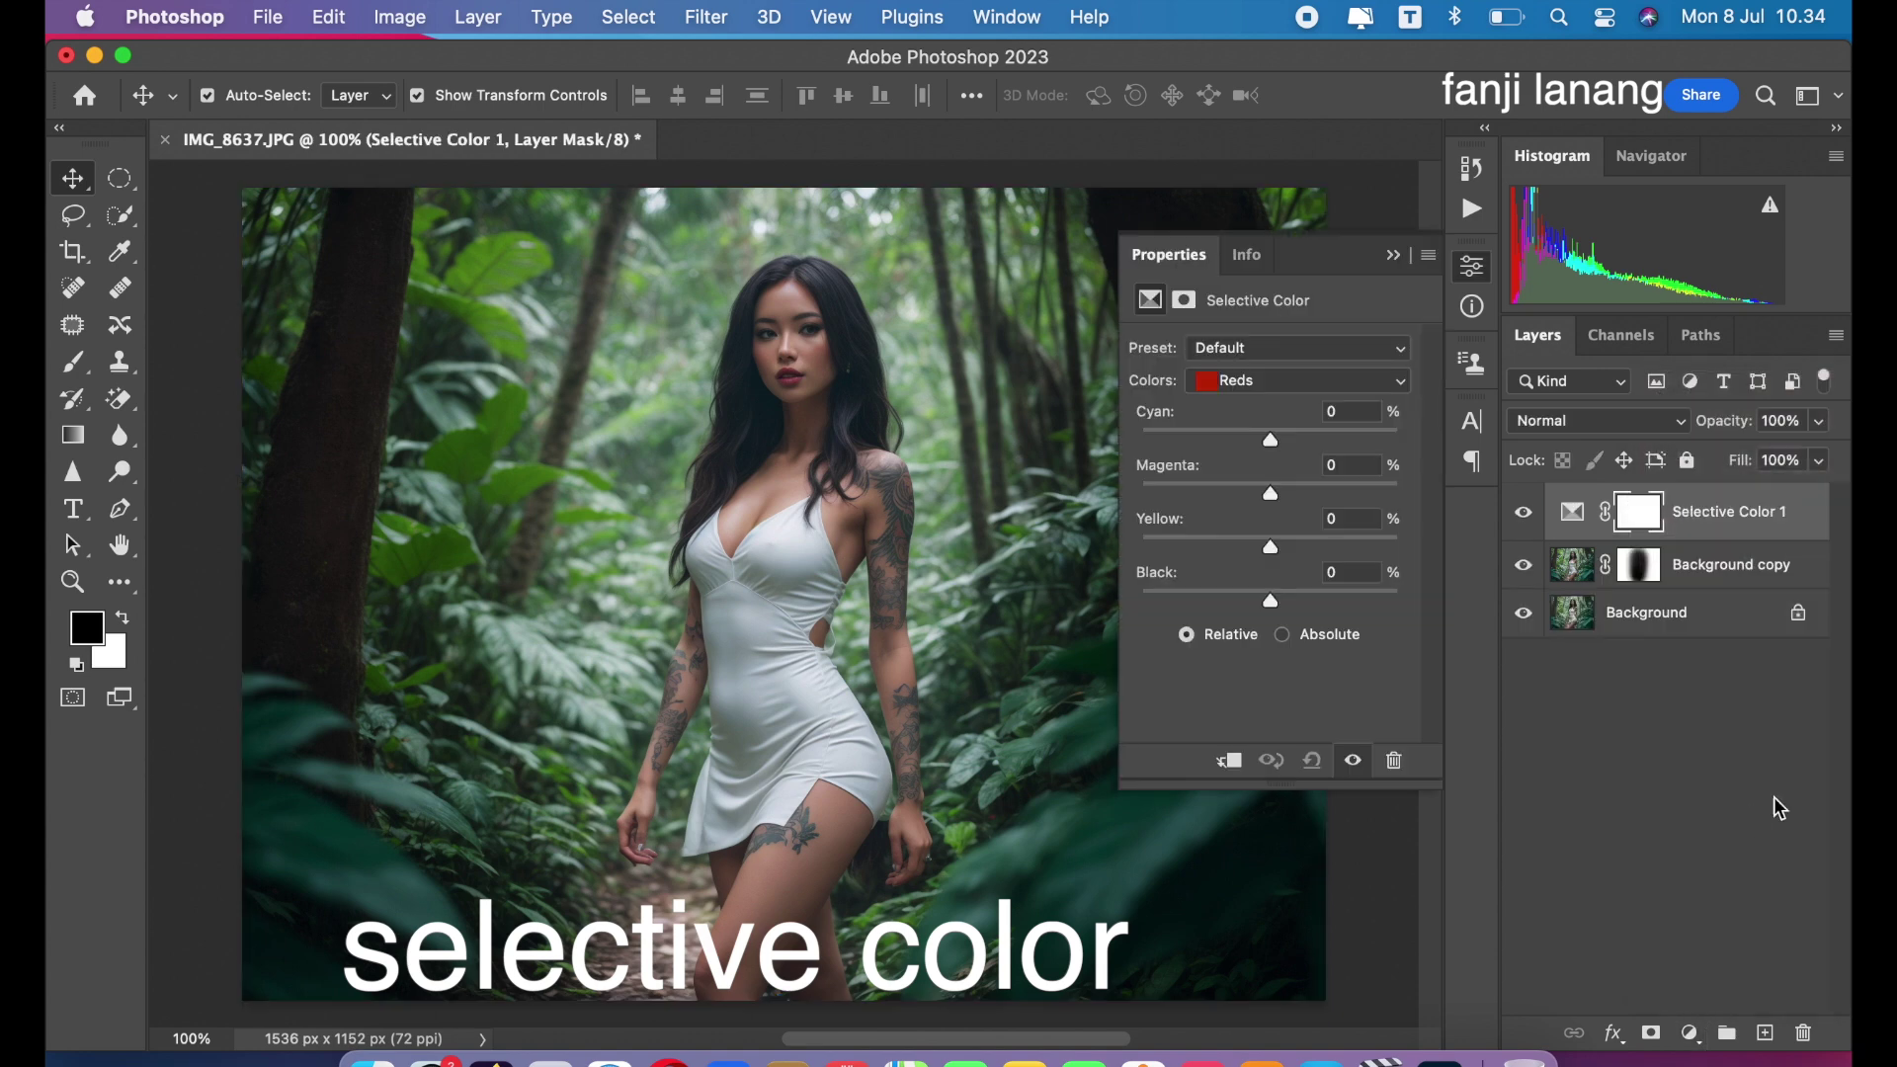
click(1238, 438)
mouse_move(1313, 550)
mouse_down()
mouse_move(1362, 497)
mouse_move(1305, 528)
mouse_up()
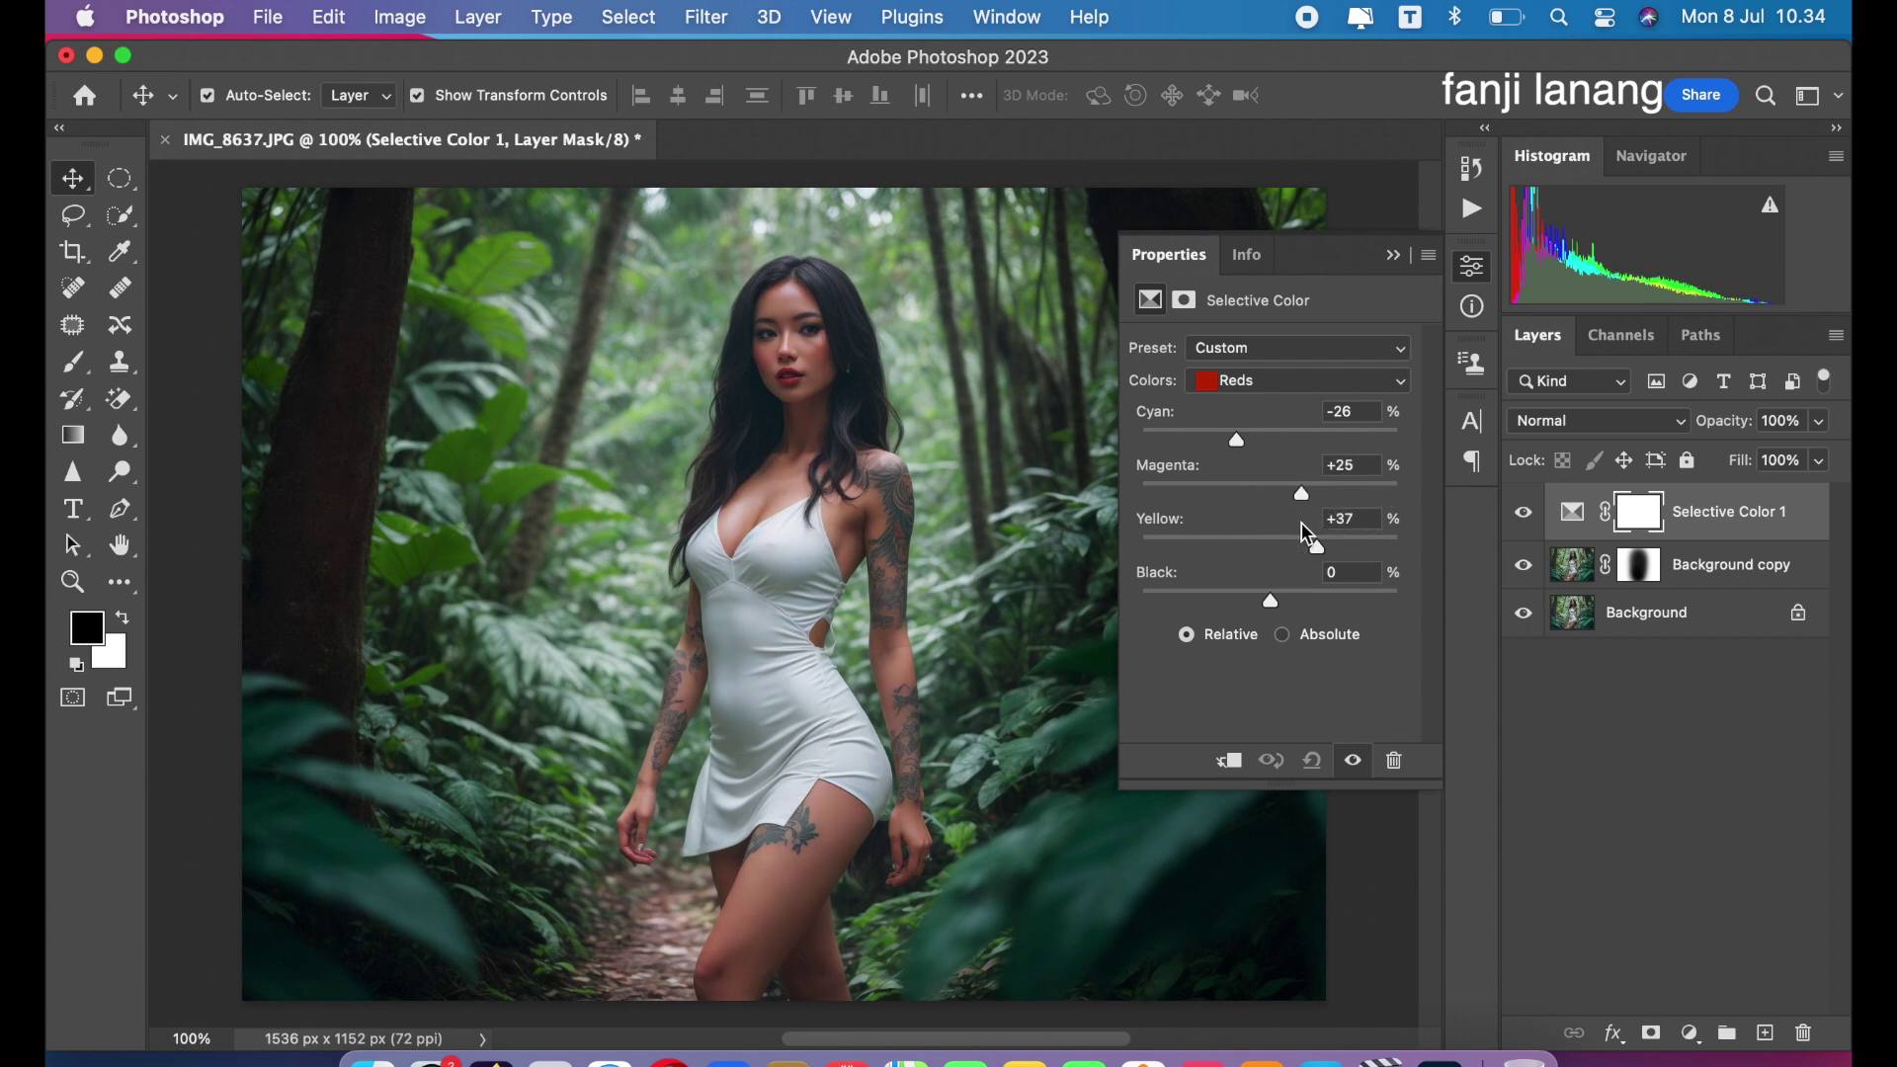
drag(1290, 598, 1294, 598)
mouse_move(1237, 439)
mouse_down()
mouse_move(1183, 442)
mouse_move(1181, 460)
mouse_up()
drag(1319, 545, 1380, 548)
click(1298, 494)
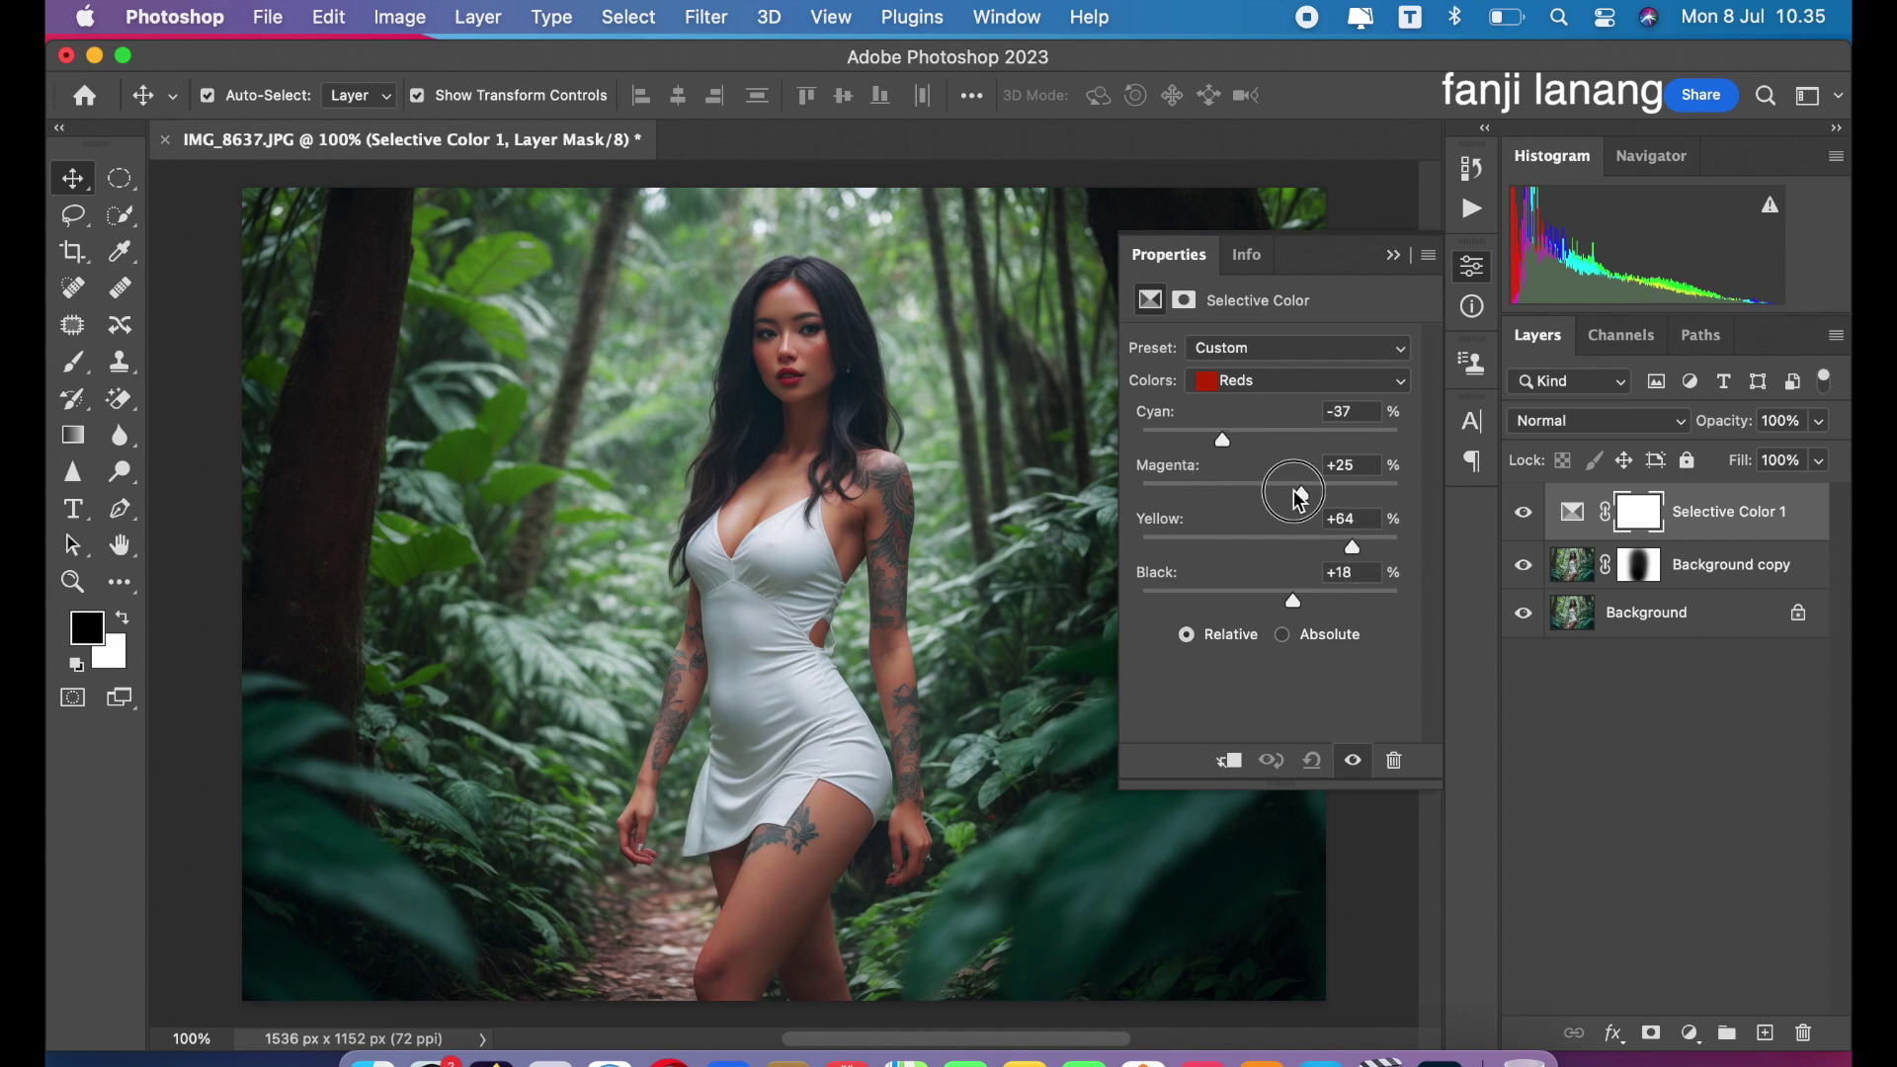
drag(1290, 496, 1288, 499)
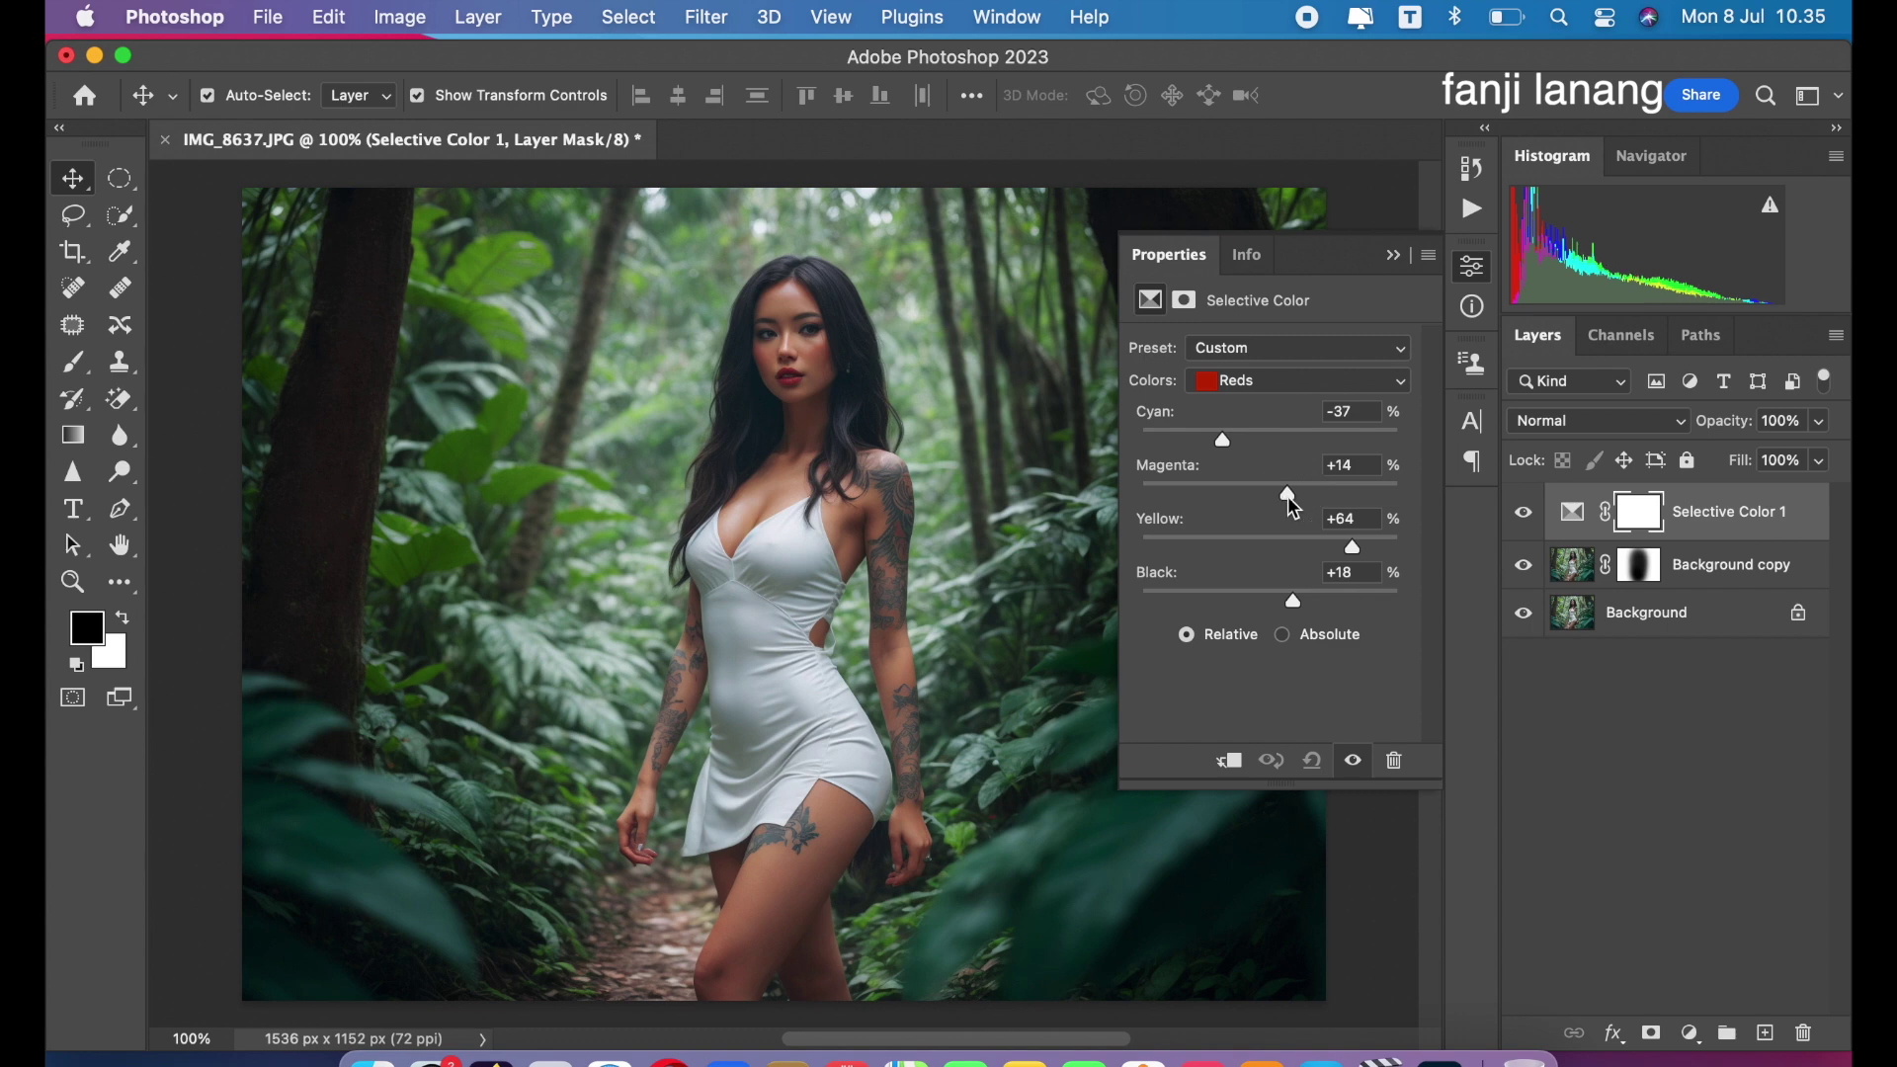
click(1267, 381)
- Set Selective Color Yellows to Cyan -37, Magenta +43, Yellow +48, Black -11
click(1267, 400)
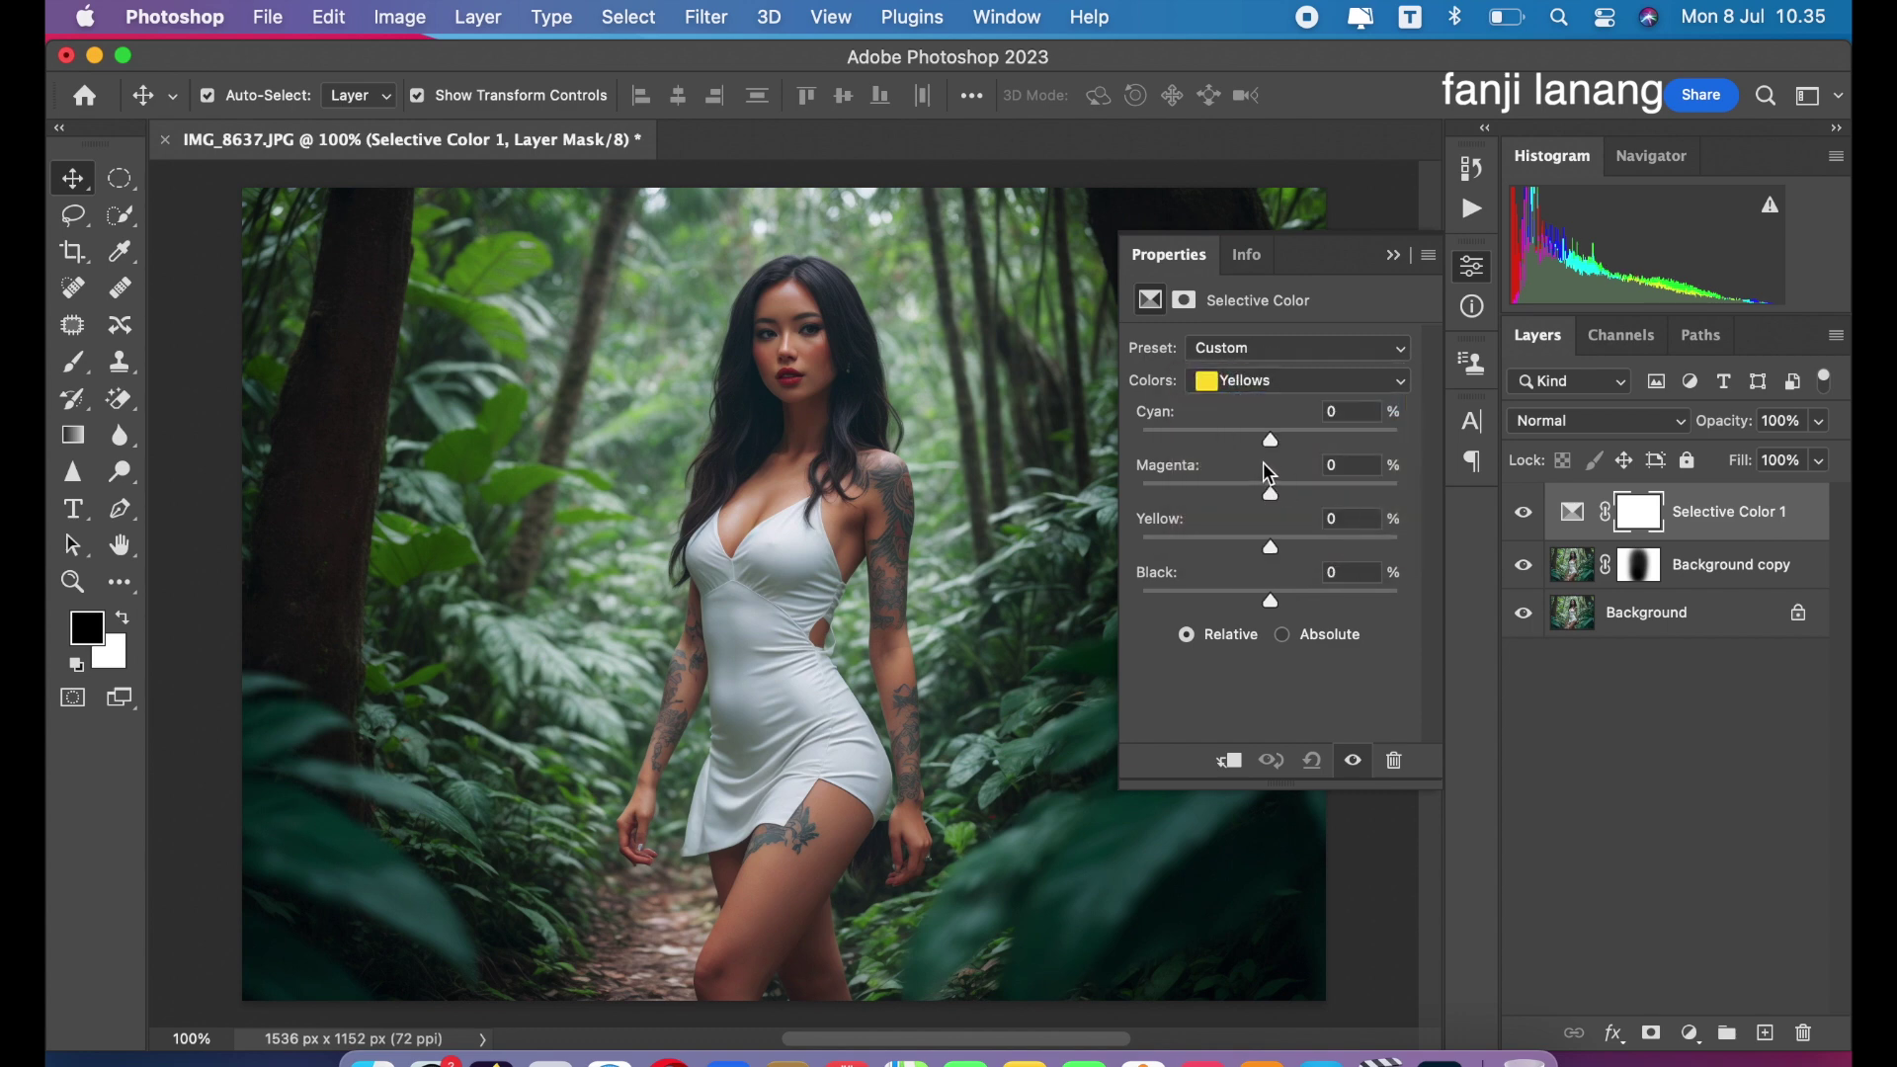
drag(1271, 440, 1225, 453)
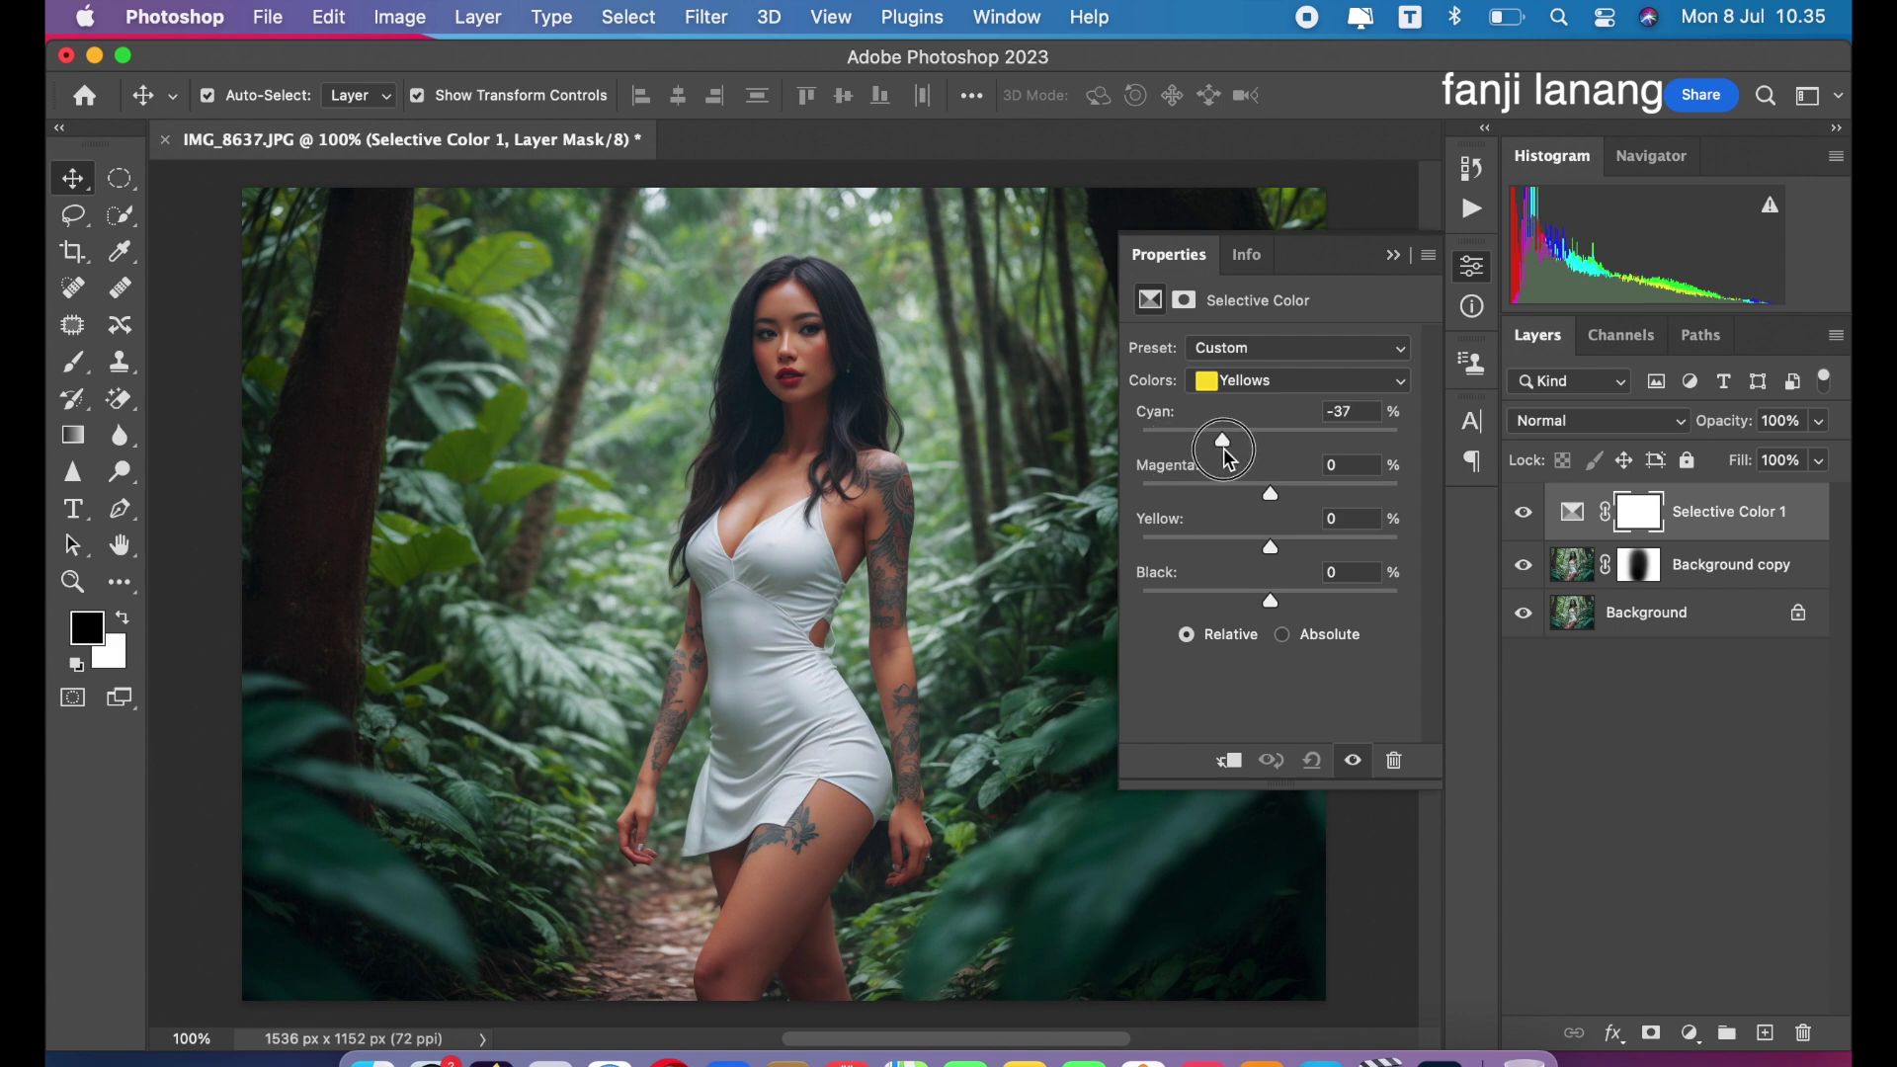
drag(1335, 549, 1331, 548)
drag(1270, 494, 1325, 494)
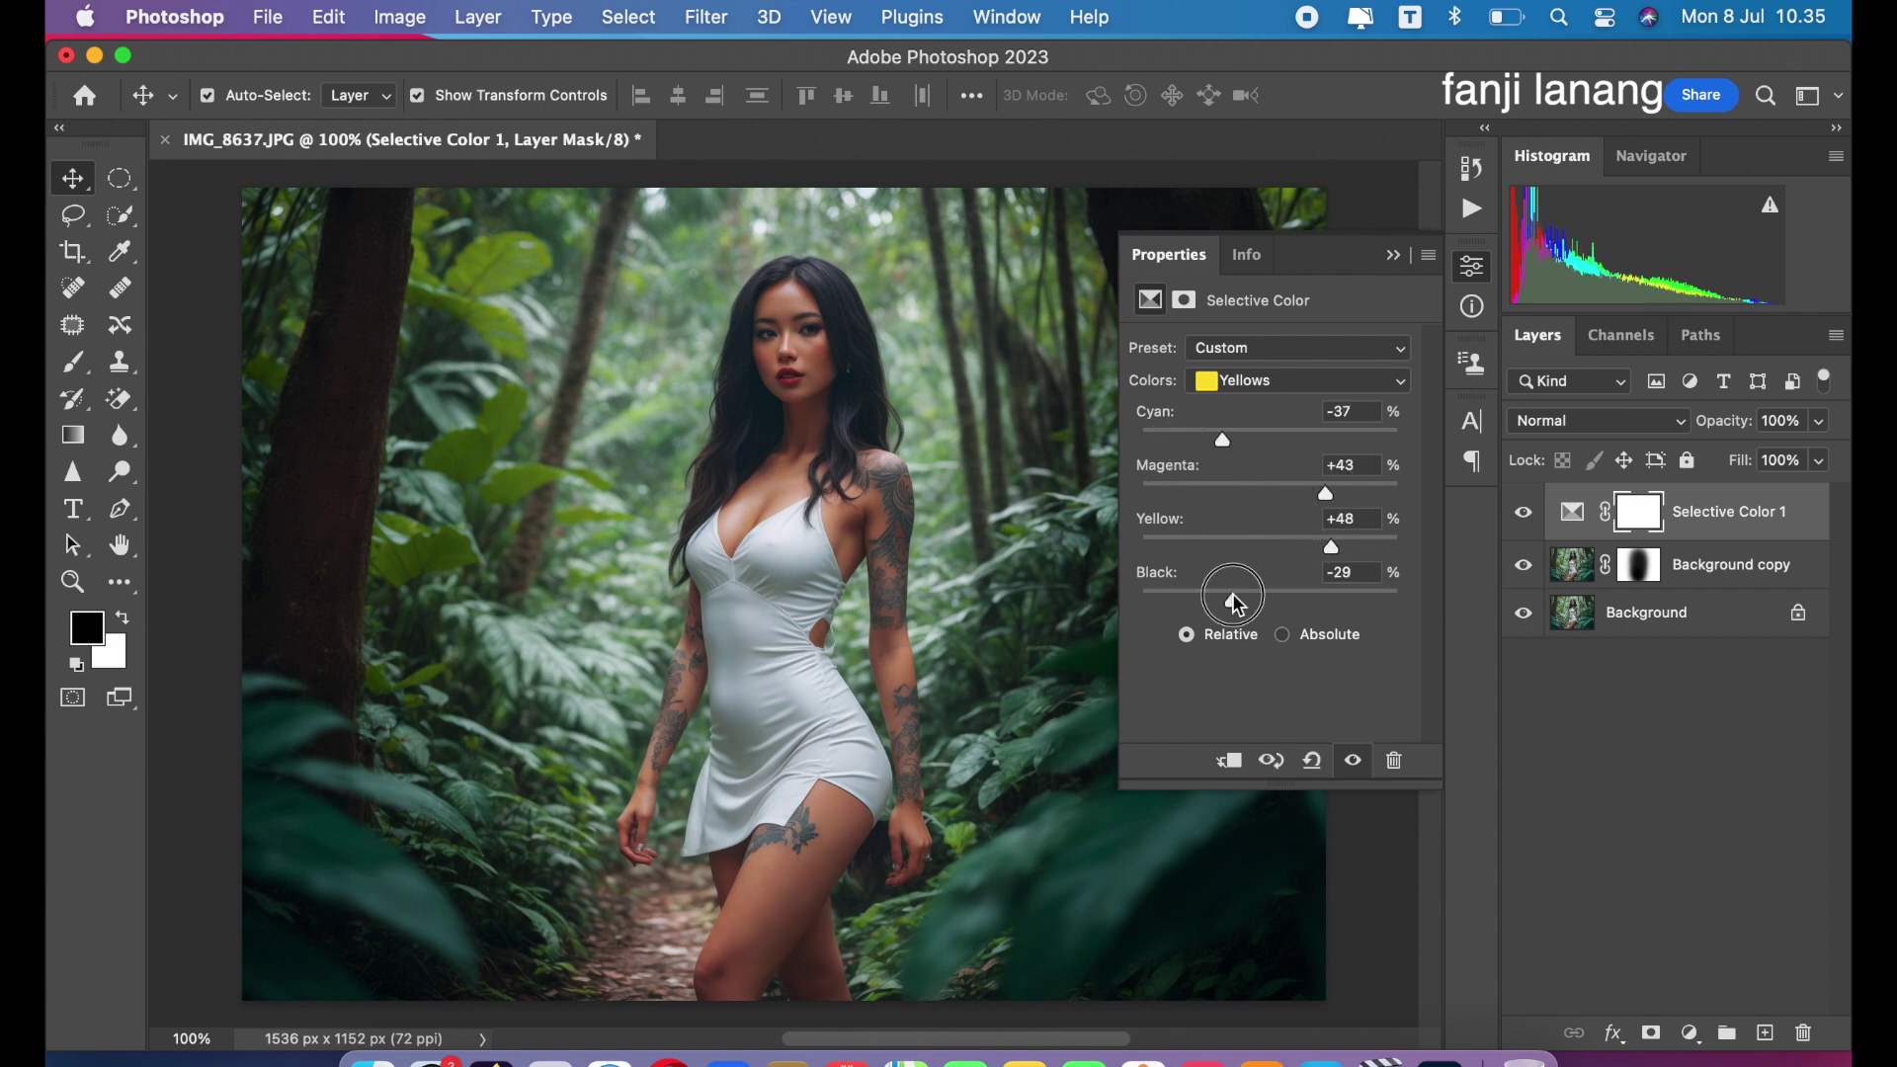
mouse_move(1183, 602)
mouse_down()
mouse_move(1346, 614)
mouse_move(1255, 603)
mouse_up()
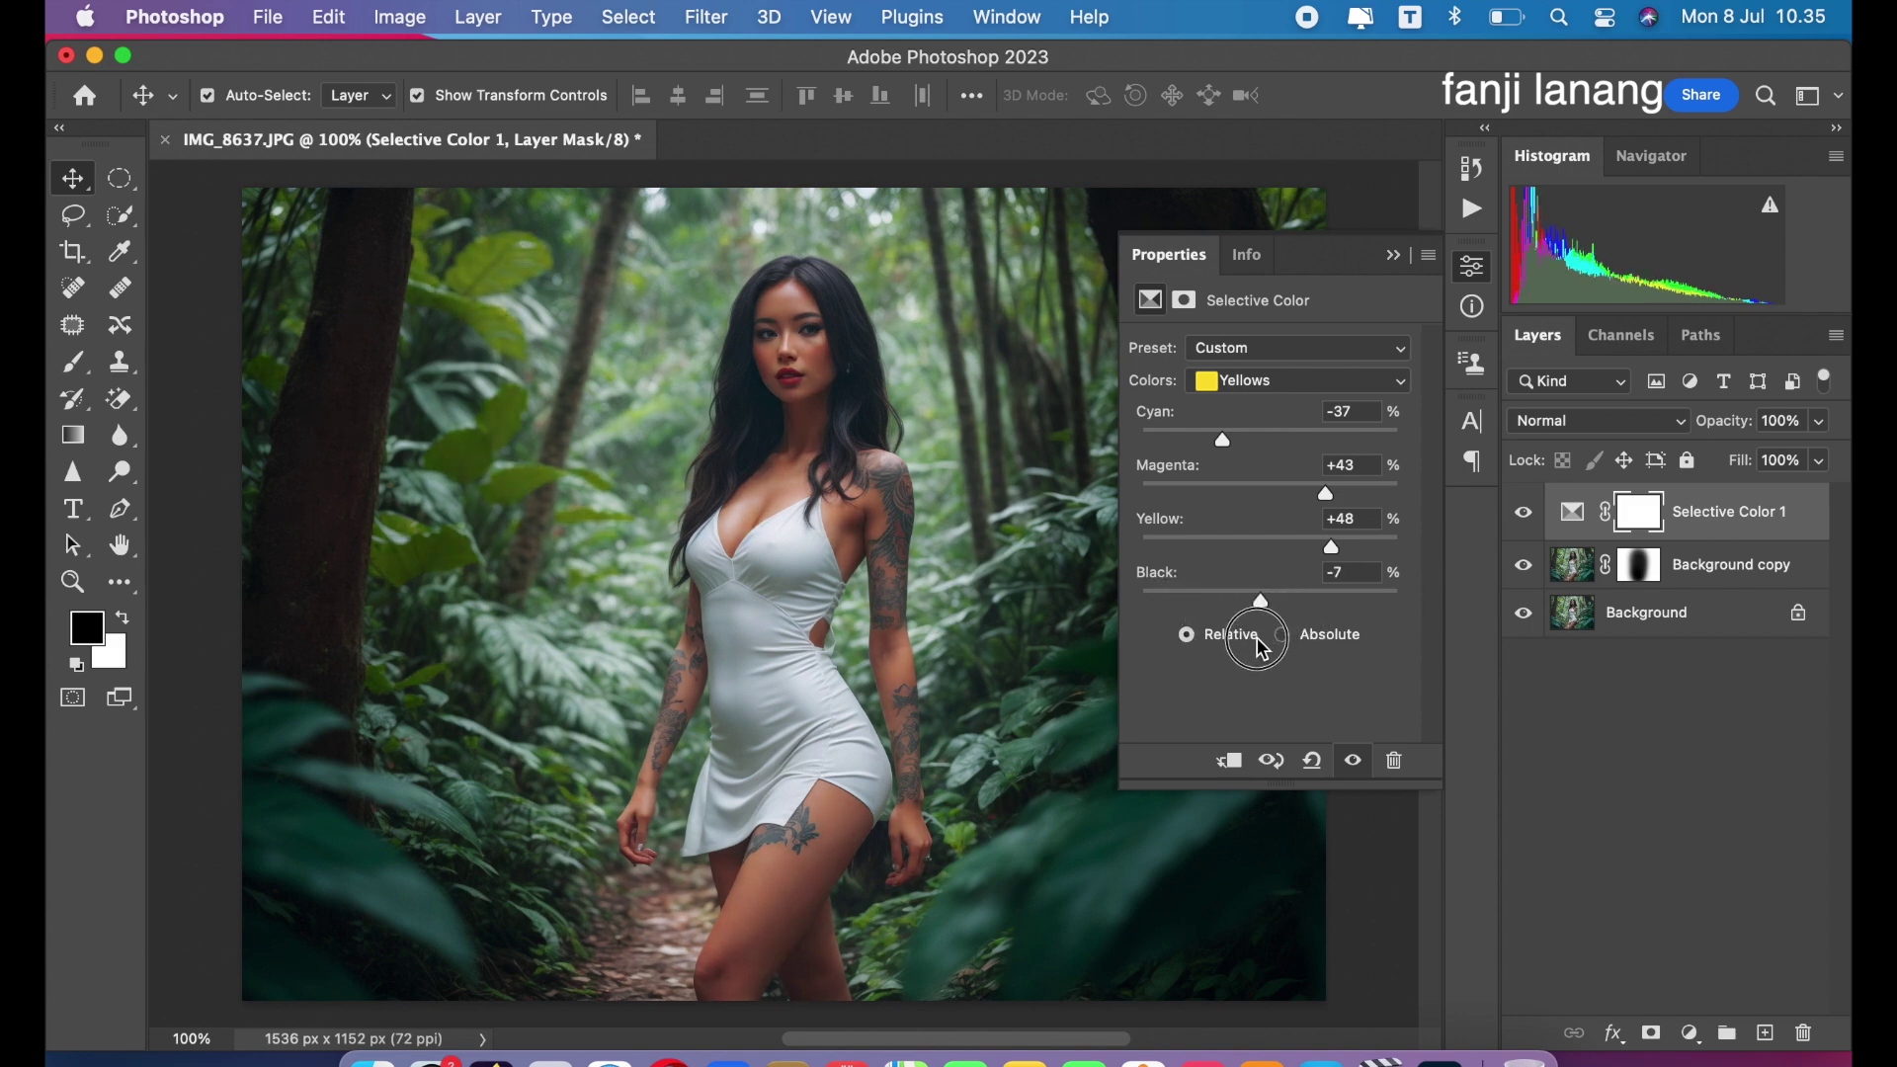
- Retune the Reds to Cyan -19, Magenta +14, Yellow +61, Black +10
click(1263, 390)
click(1257, 358)
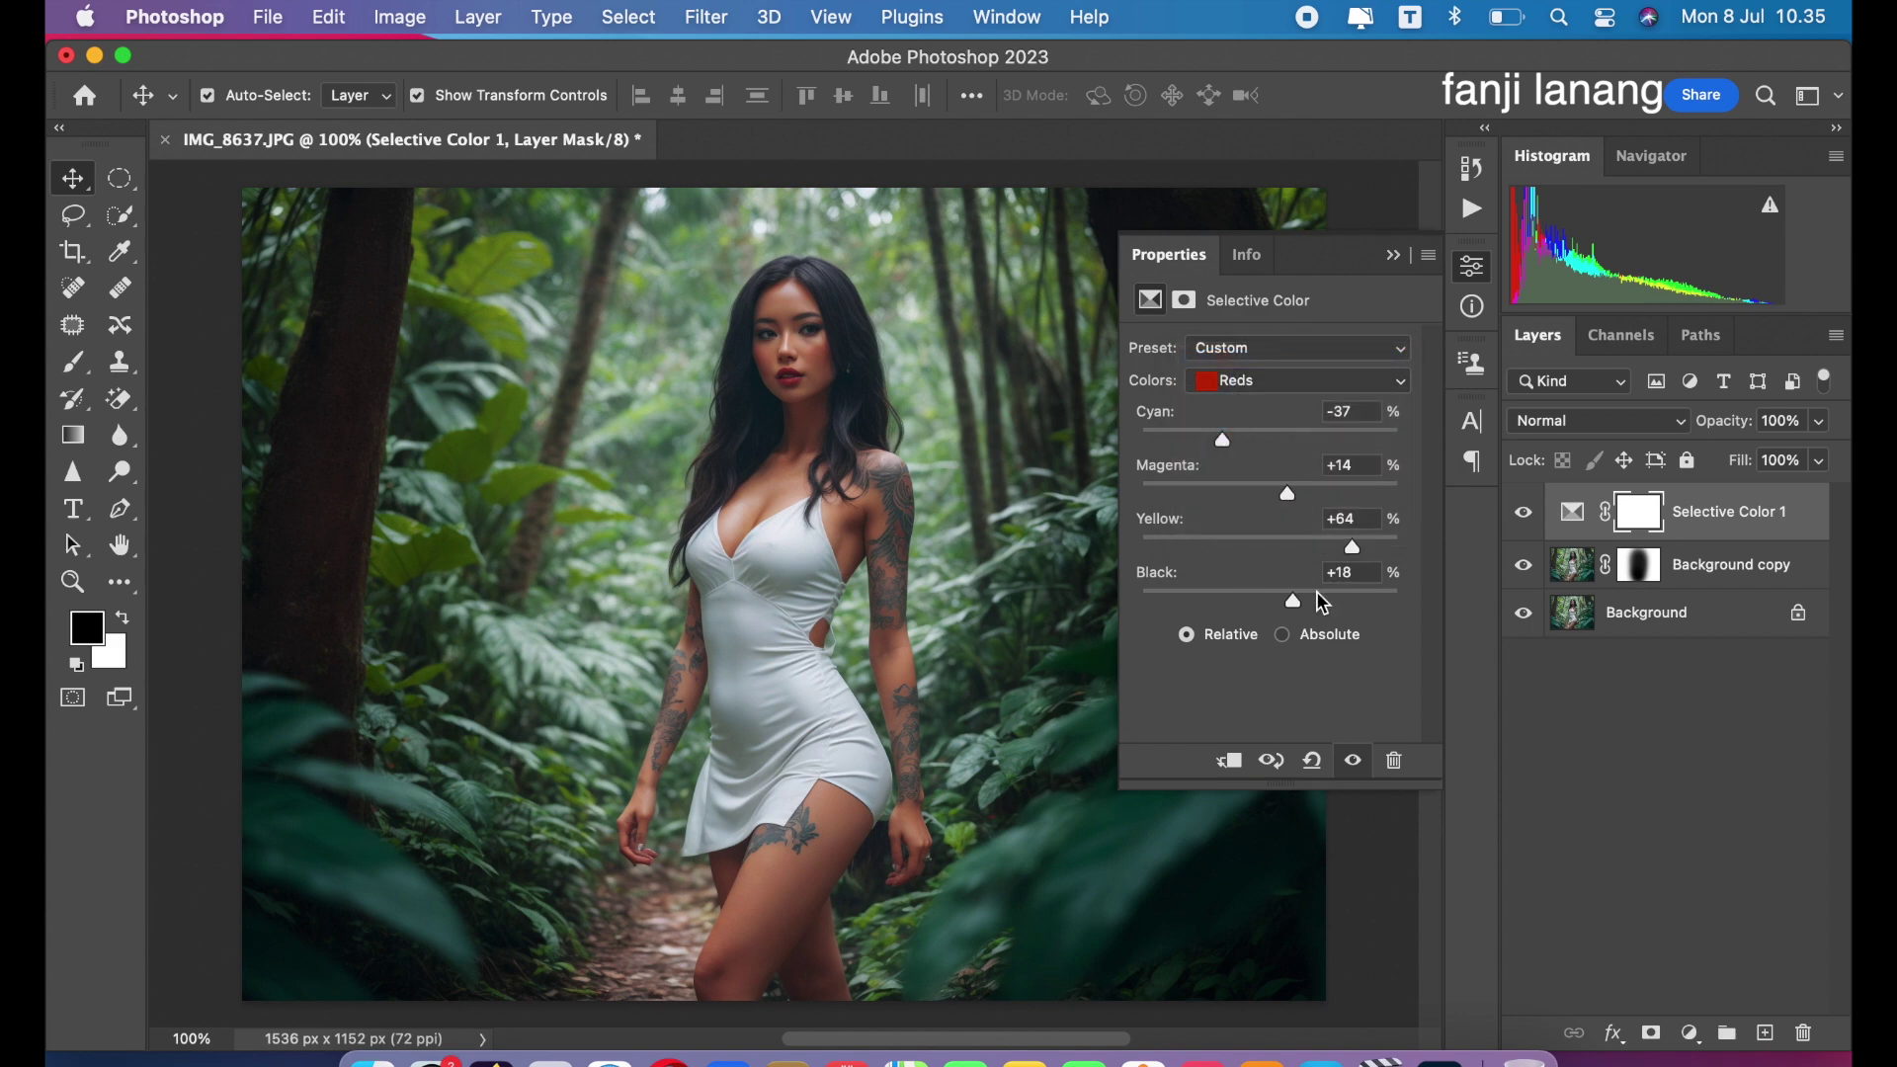
mouse_move(1289, 601)
mouse_down()
mouse_move(1408, 603)
mouse_move(1325, 607)
mouse_up()
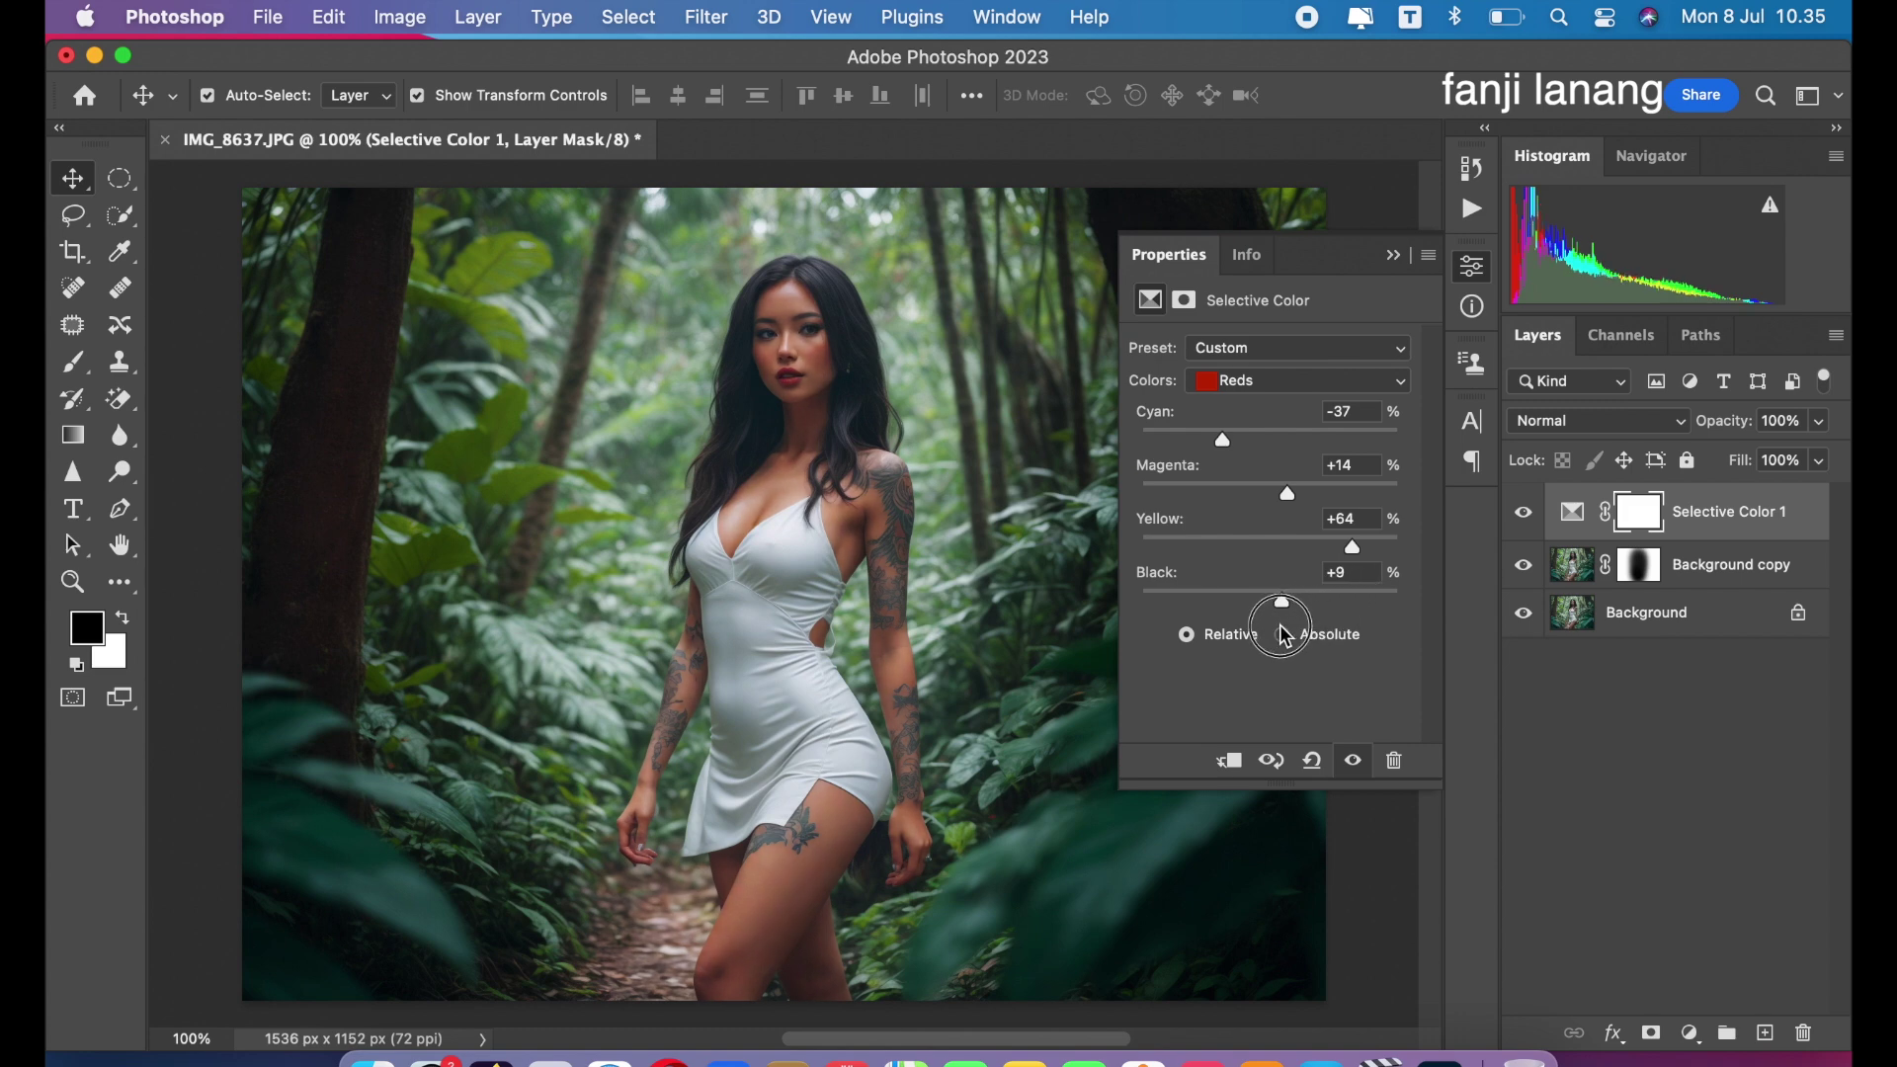
drag(1292, 627, 1281, 614)
drag(1353, 547, 1349, 549)
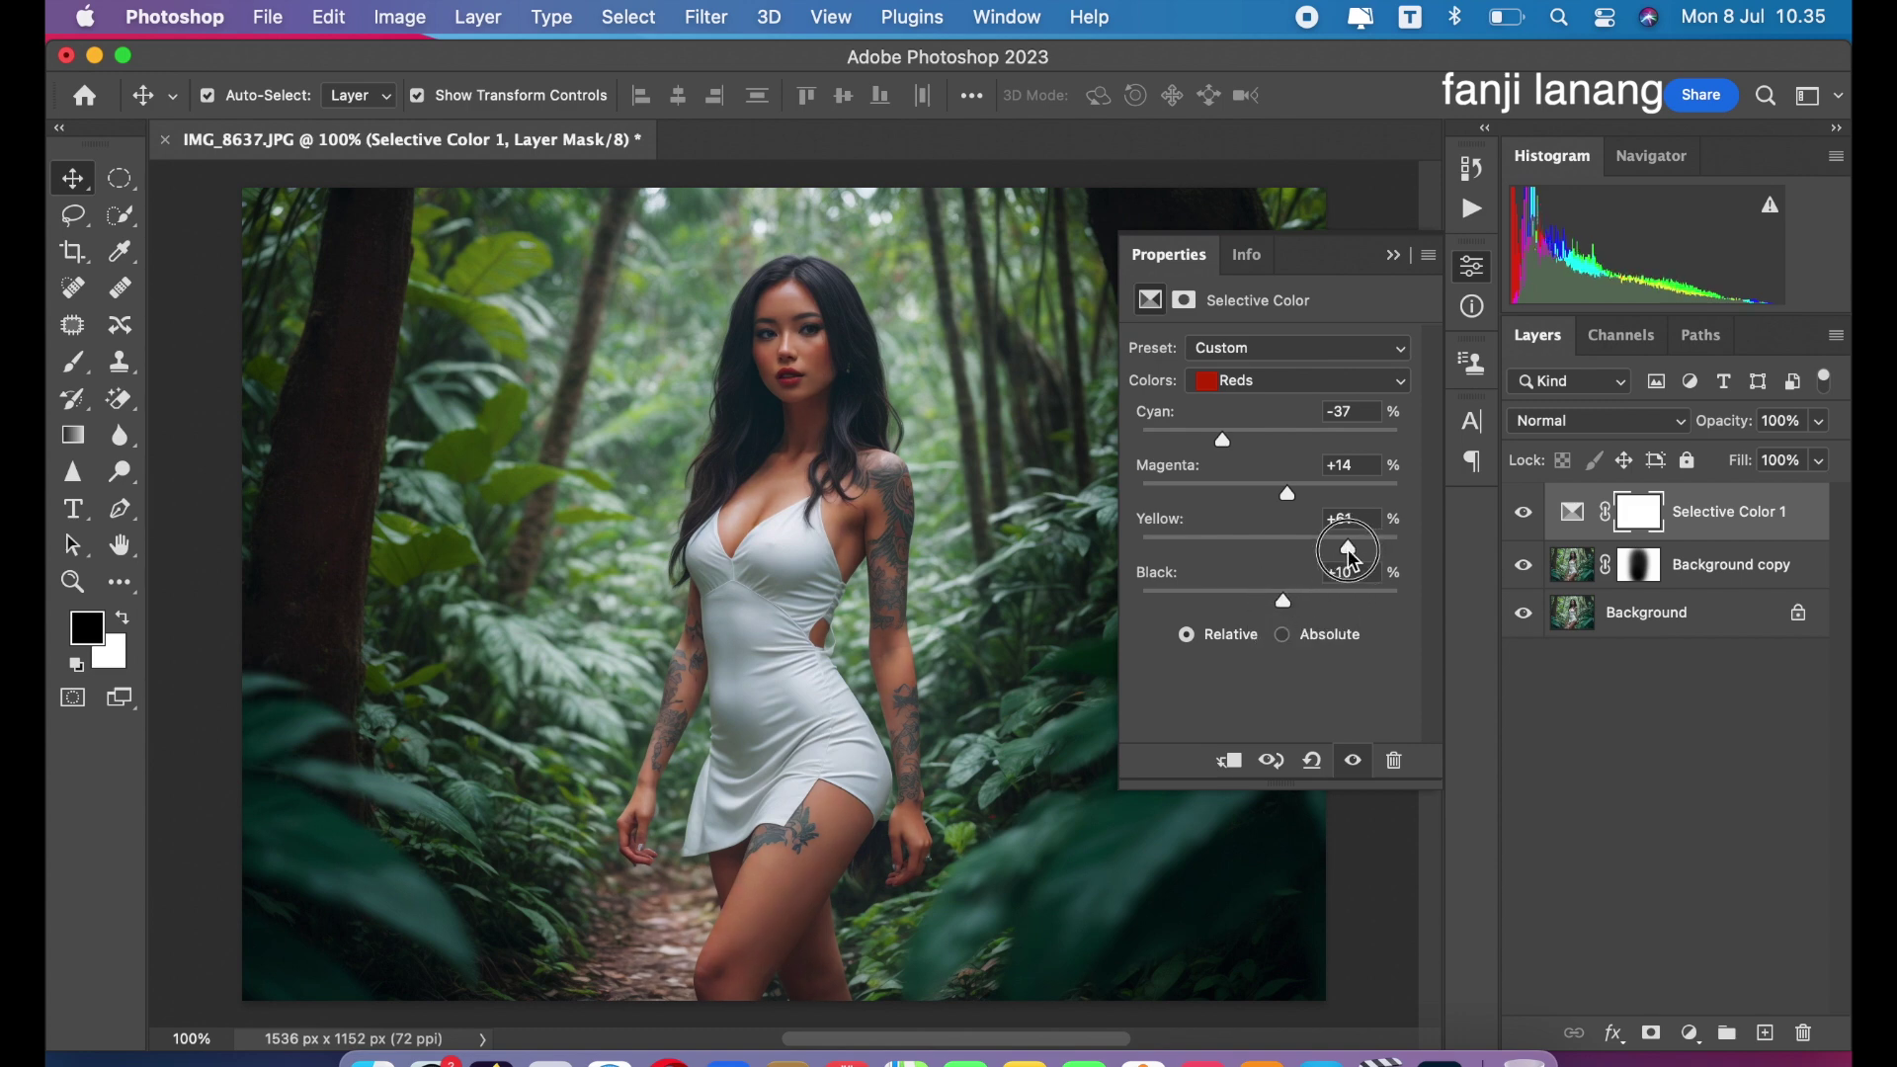
- Set Selective Color Greens to Cyan -62, Magenta +100, Yellow -27, Black +100
click(1213, 382)
click(1234, 423)
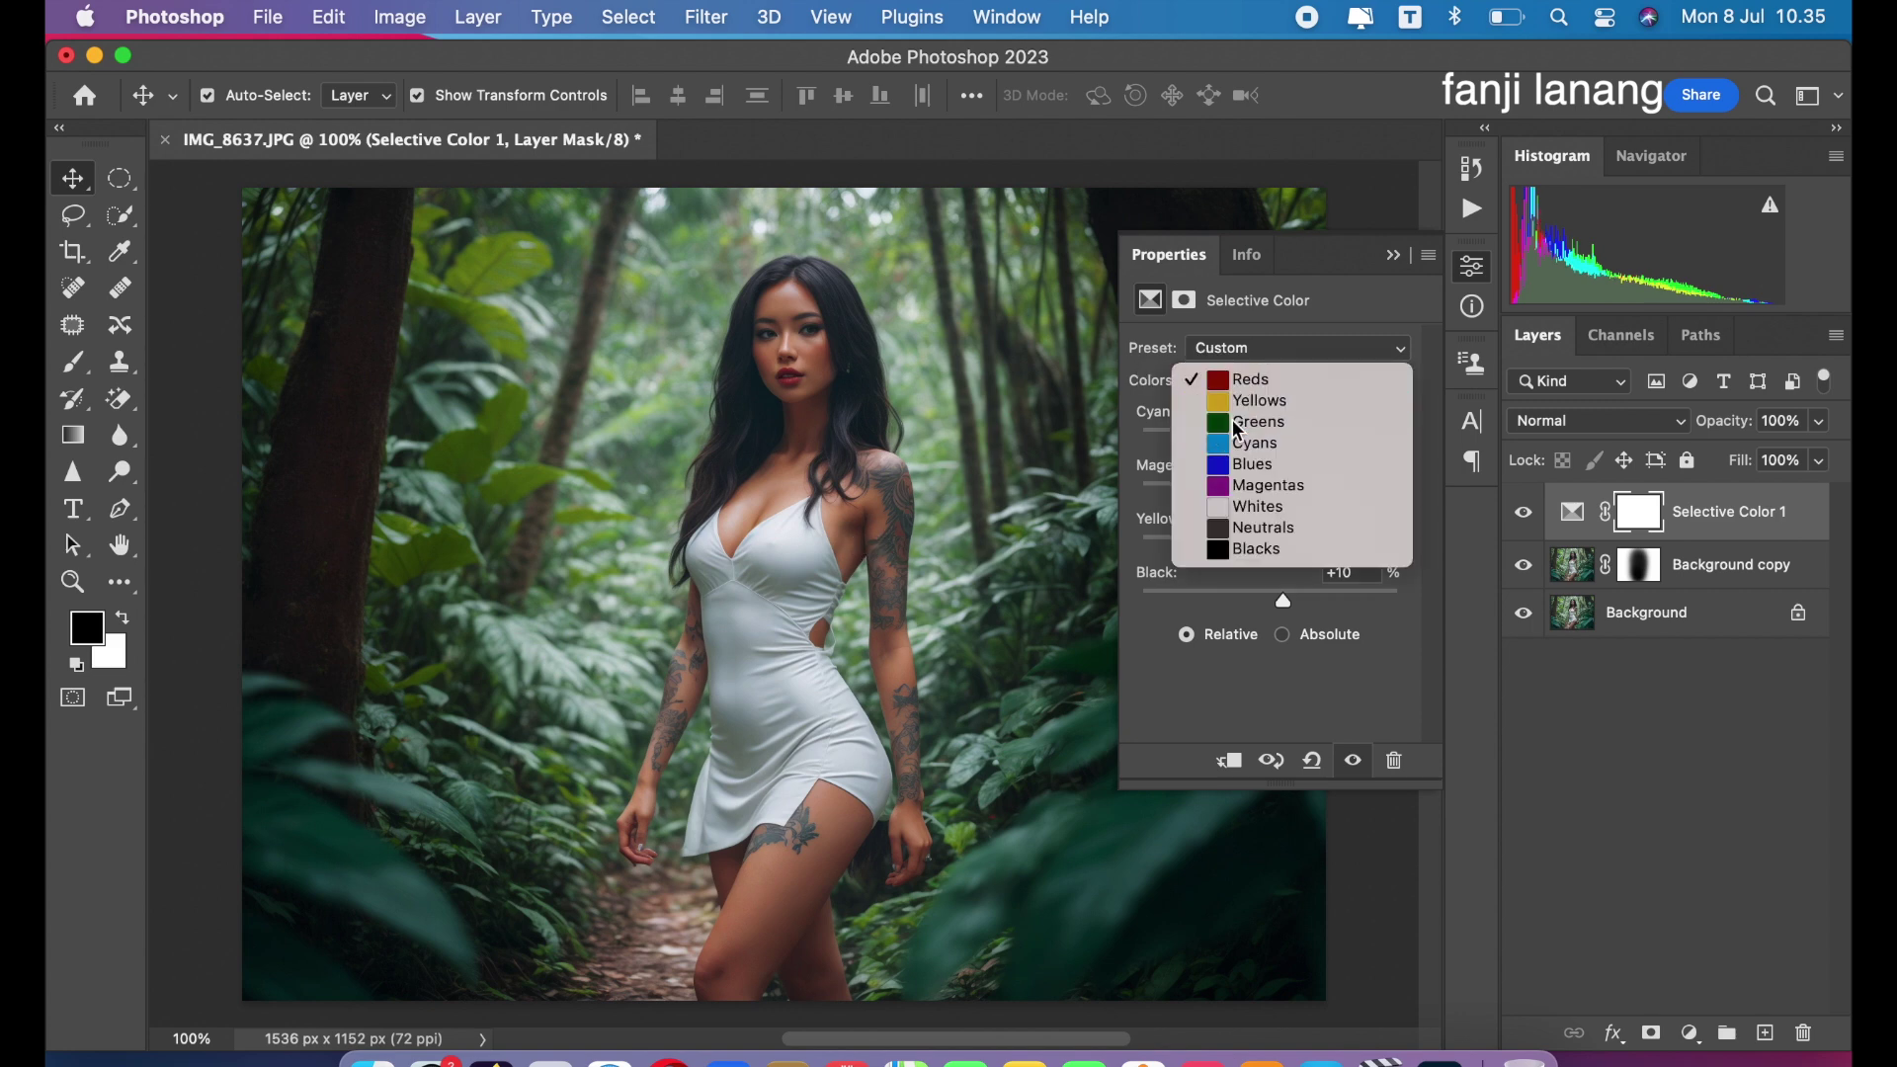
mouse_move(1235, 434)
mouse_down()
mouse_move(1106, 459)
mouse_move(1205, 528)
mouse_move(1415, 563)
mouse_up()
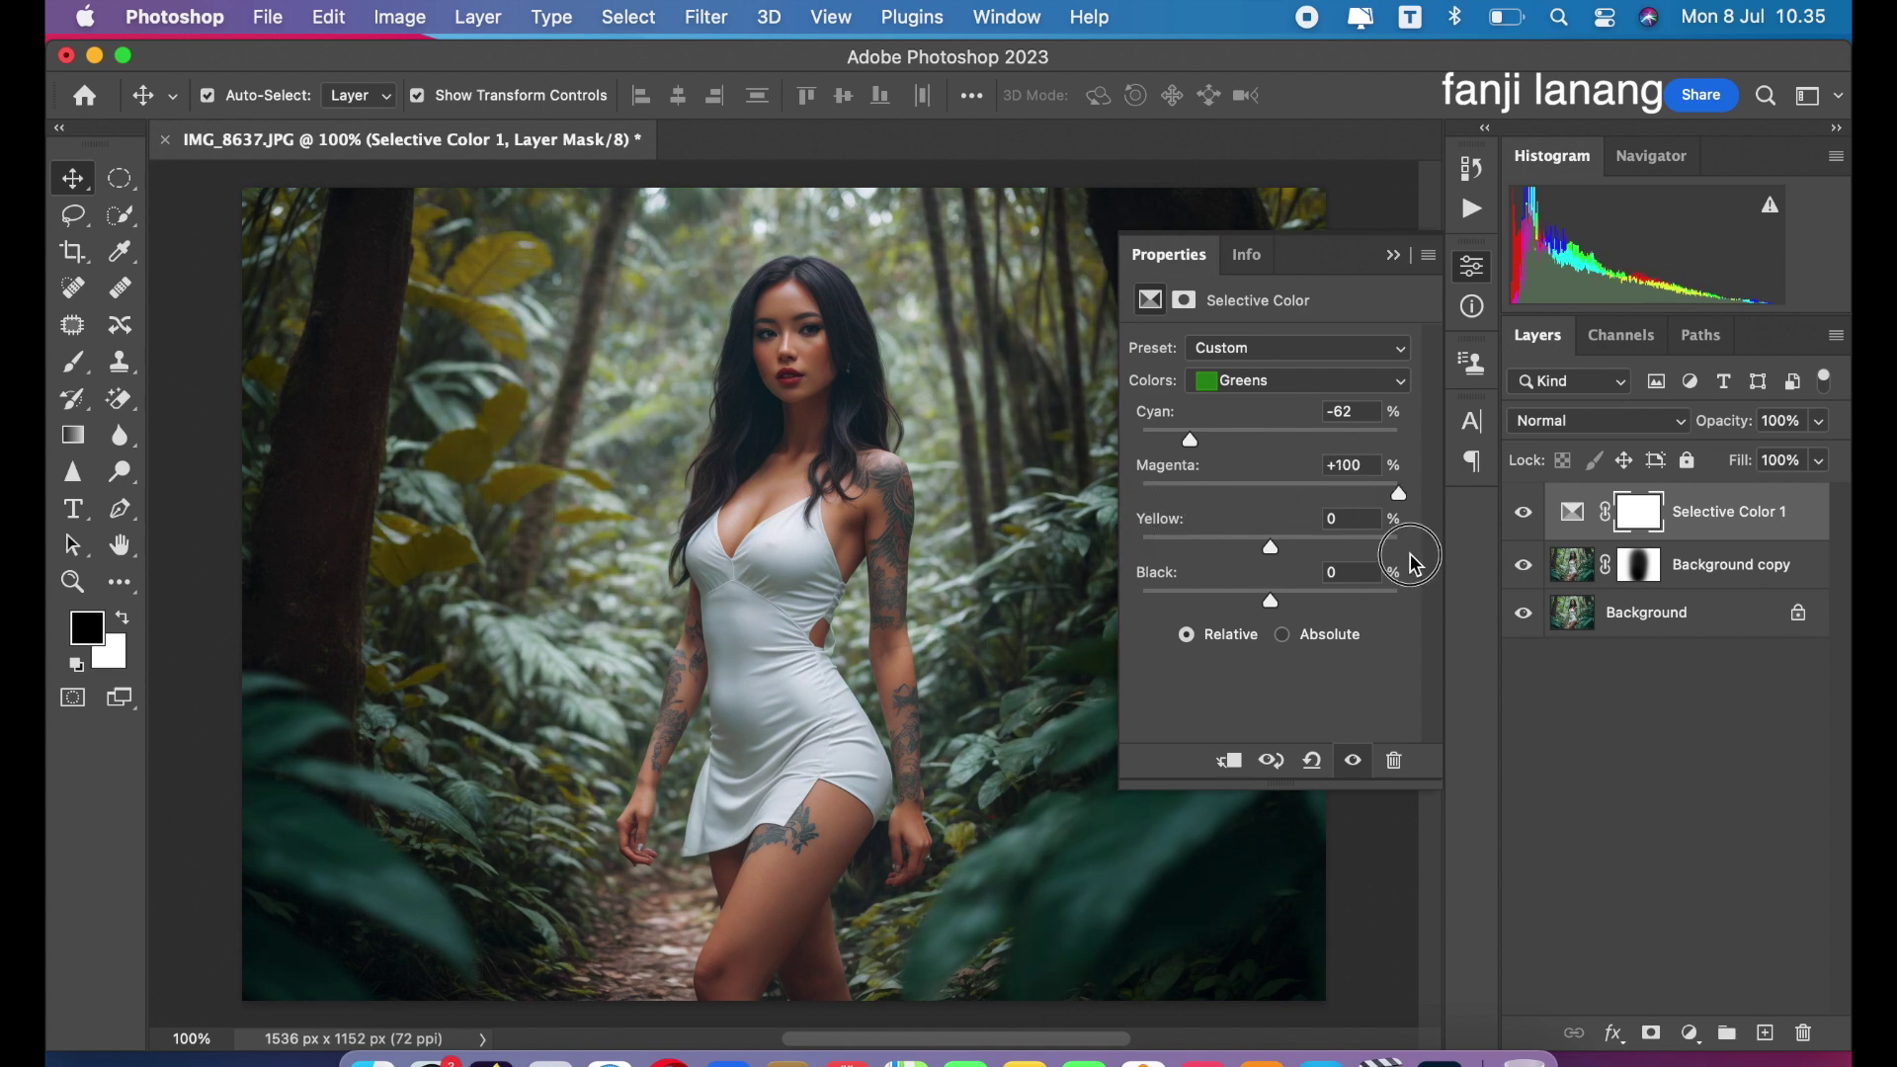
drag(1415, 563, 1123, 610)
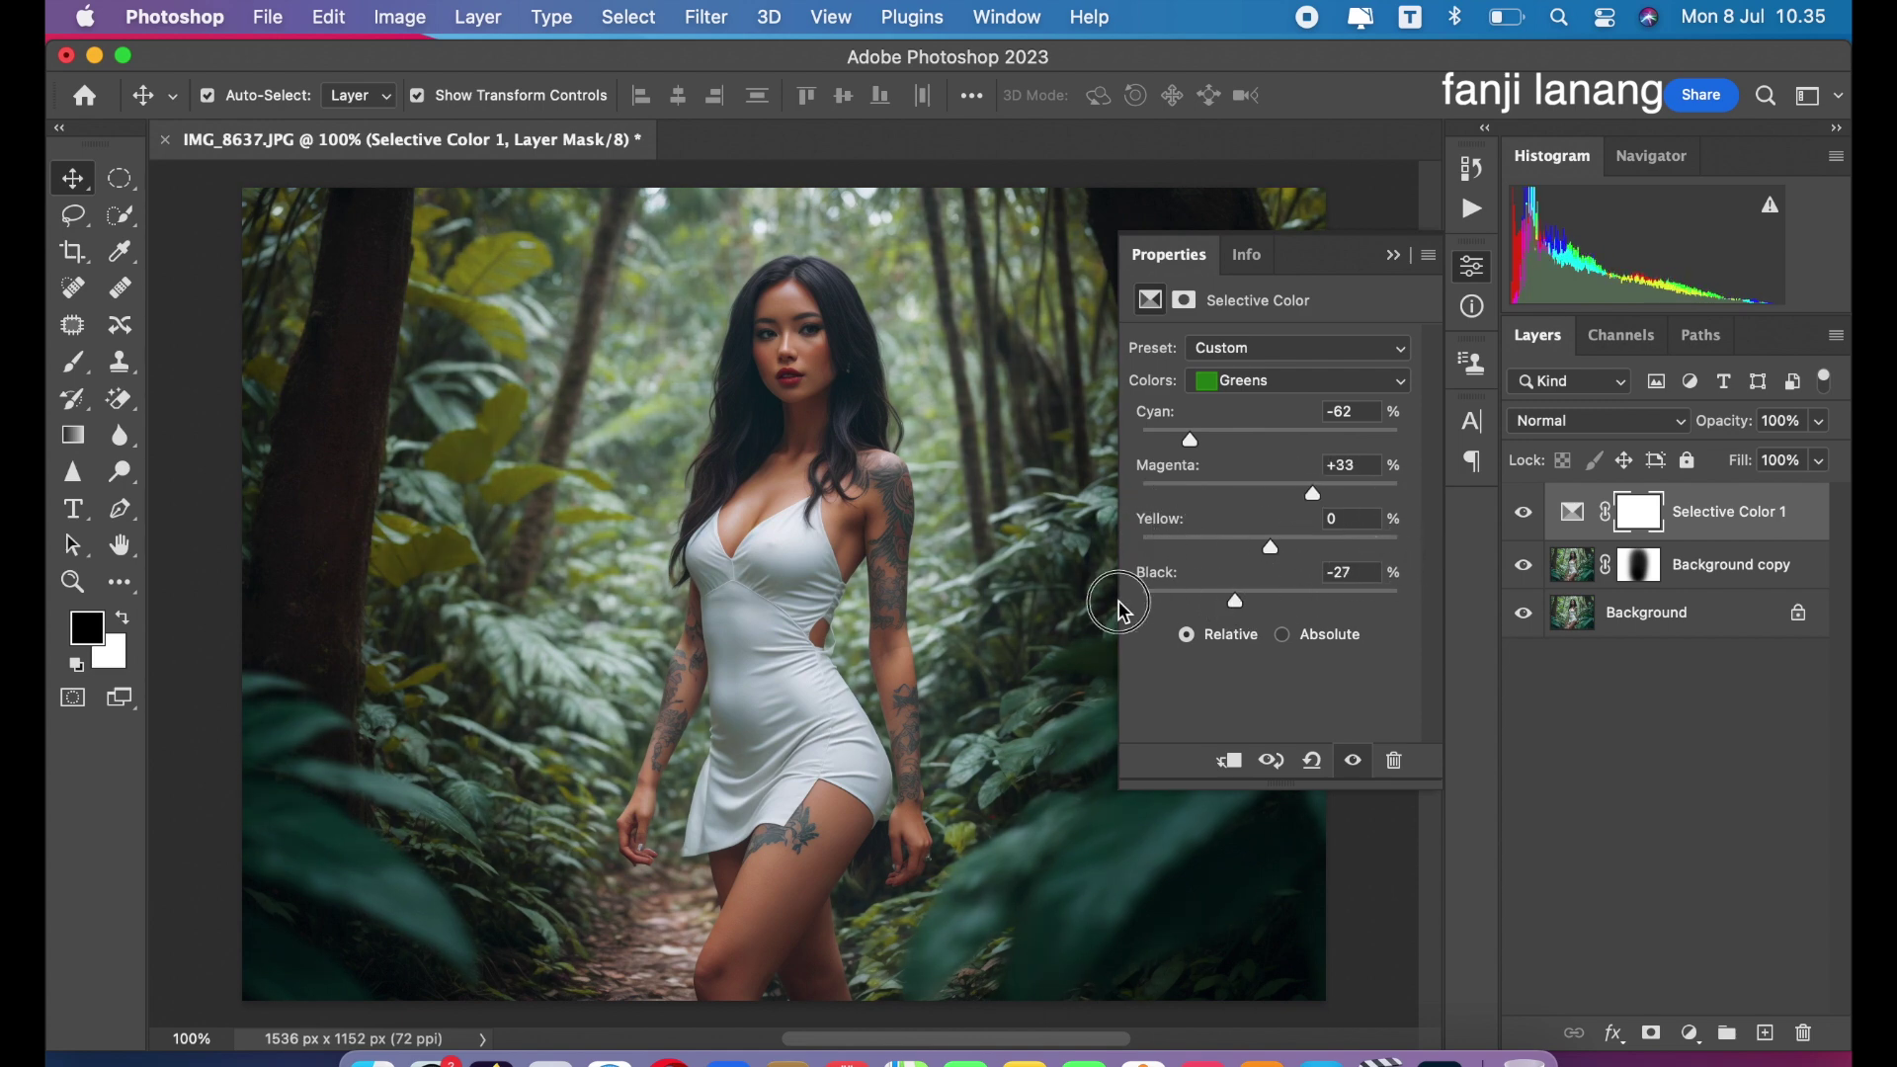
drag(1123, 610, 1413, 604)
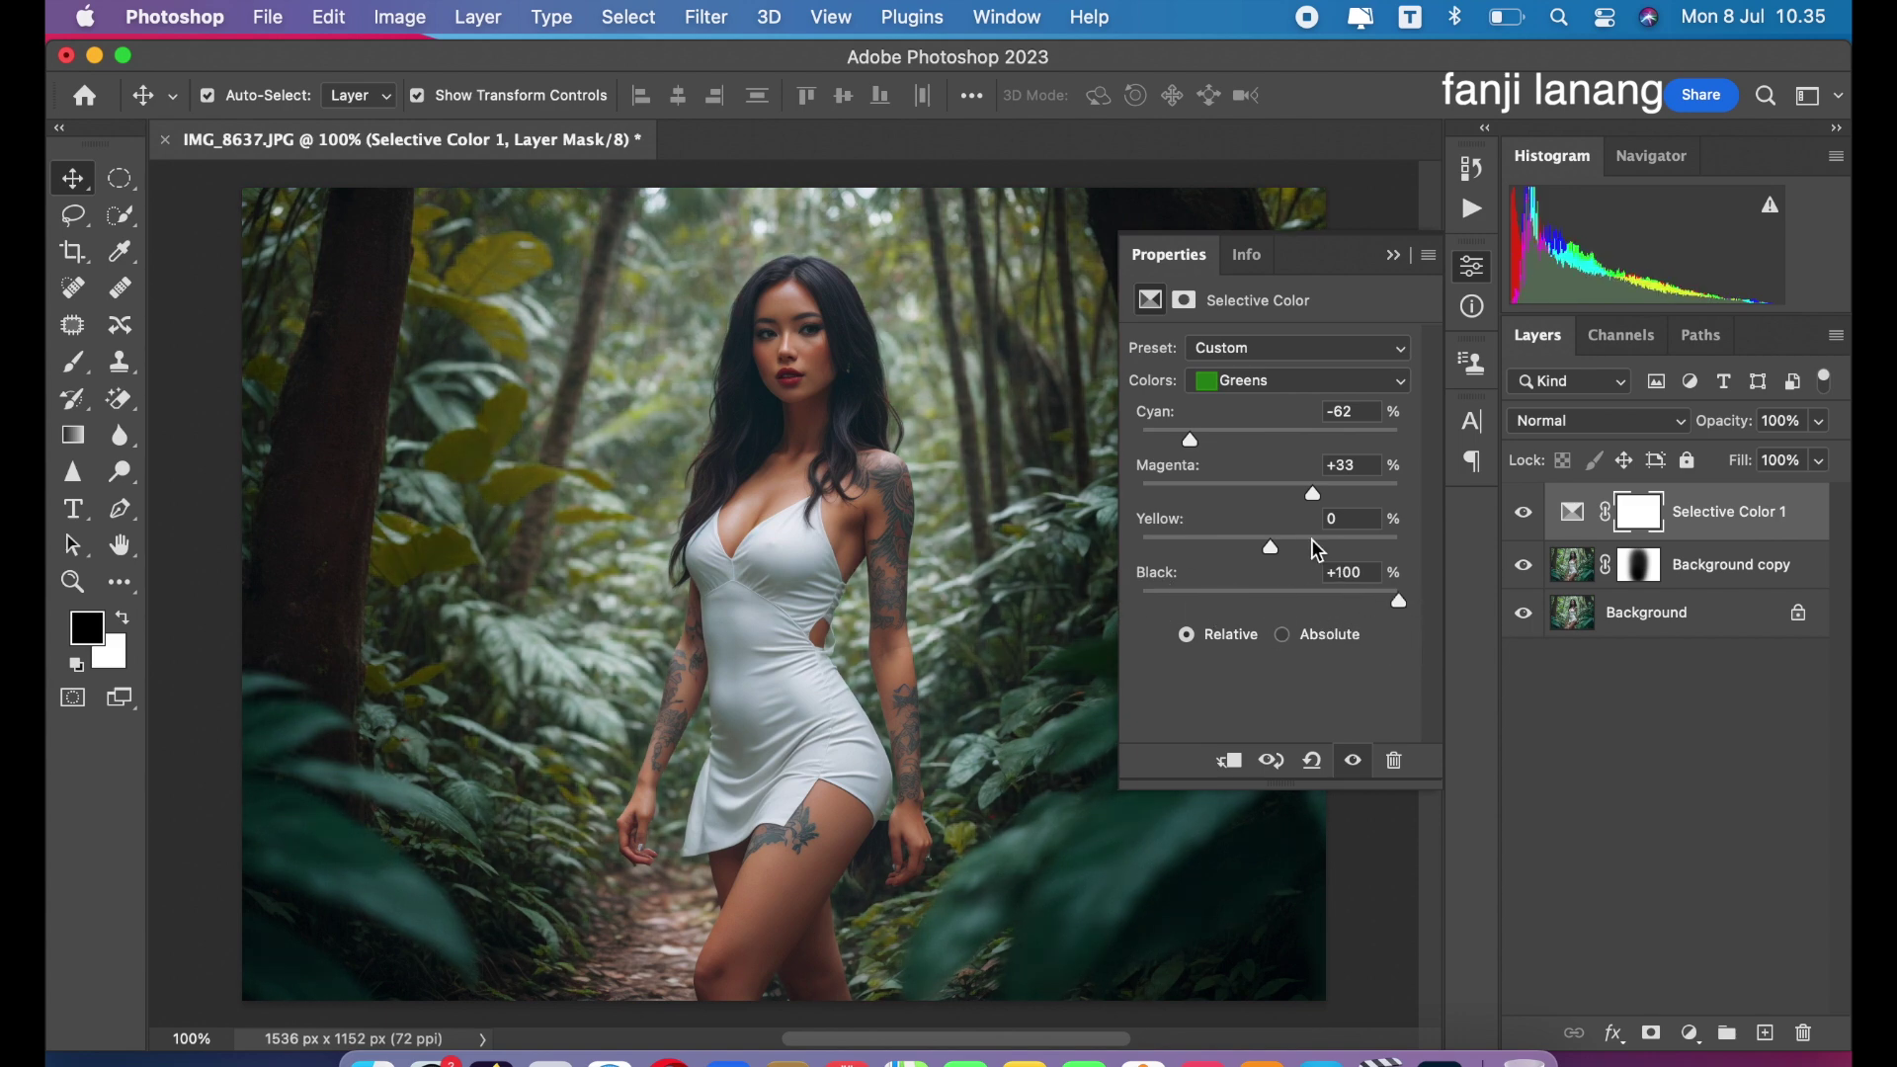
drag(1270, 547, 1123, 565)
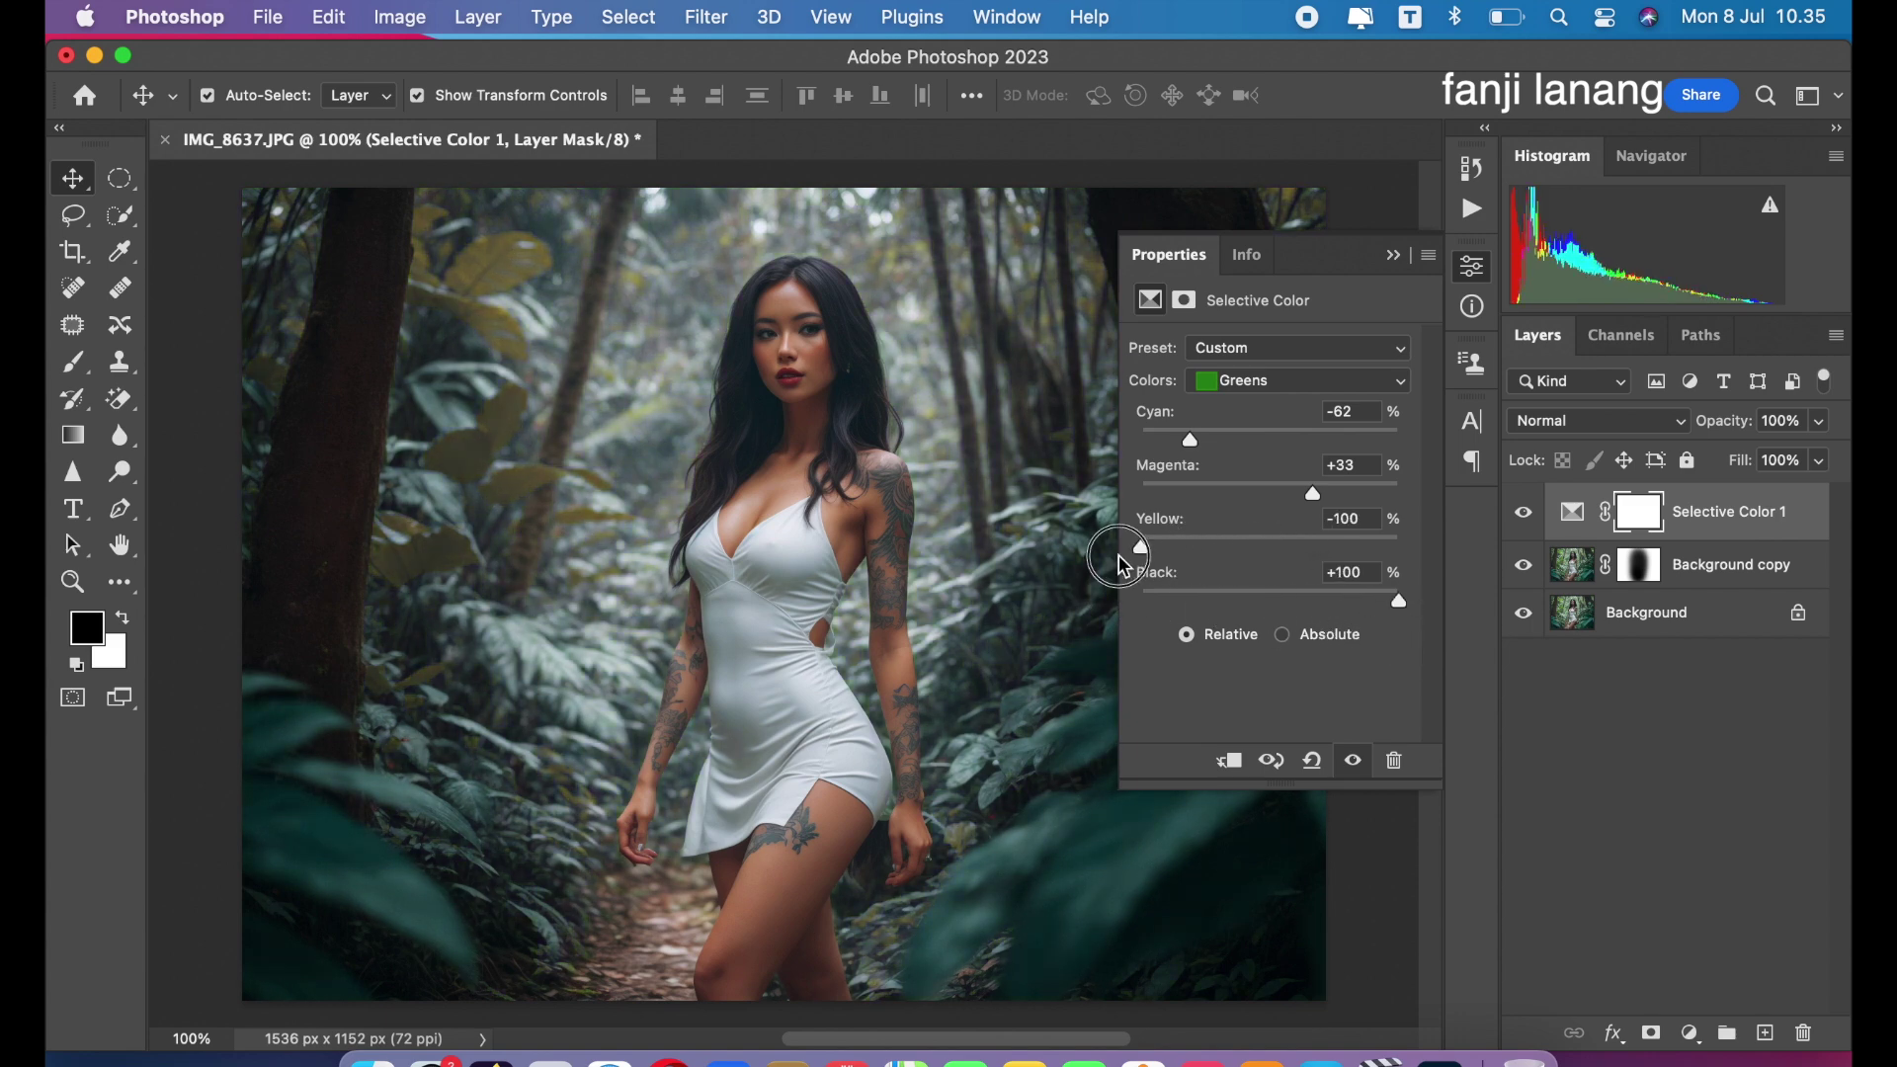
click(1236, 549)
drag(1313, 493, 1430, 499)
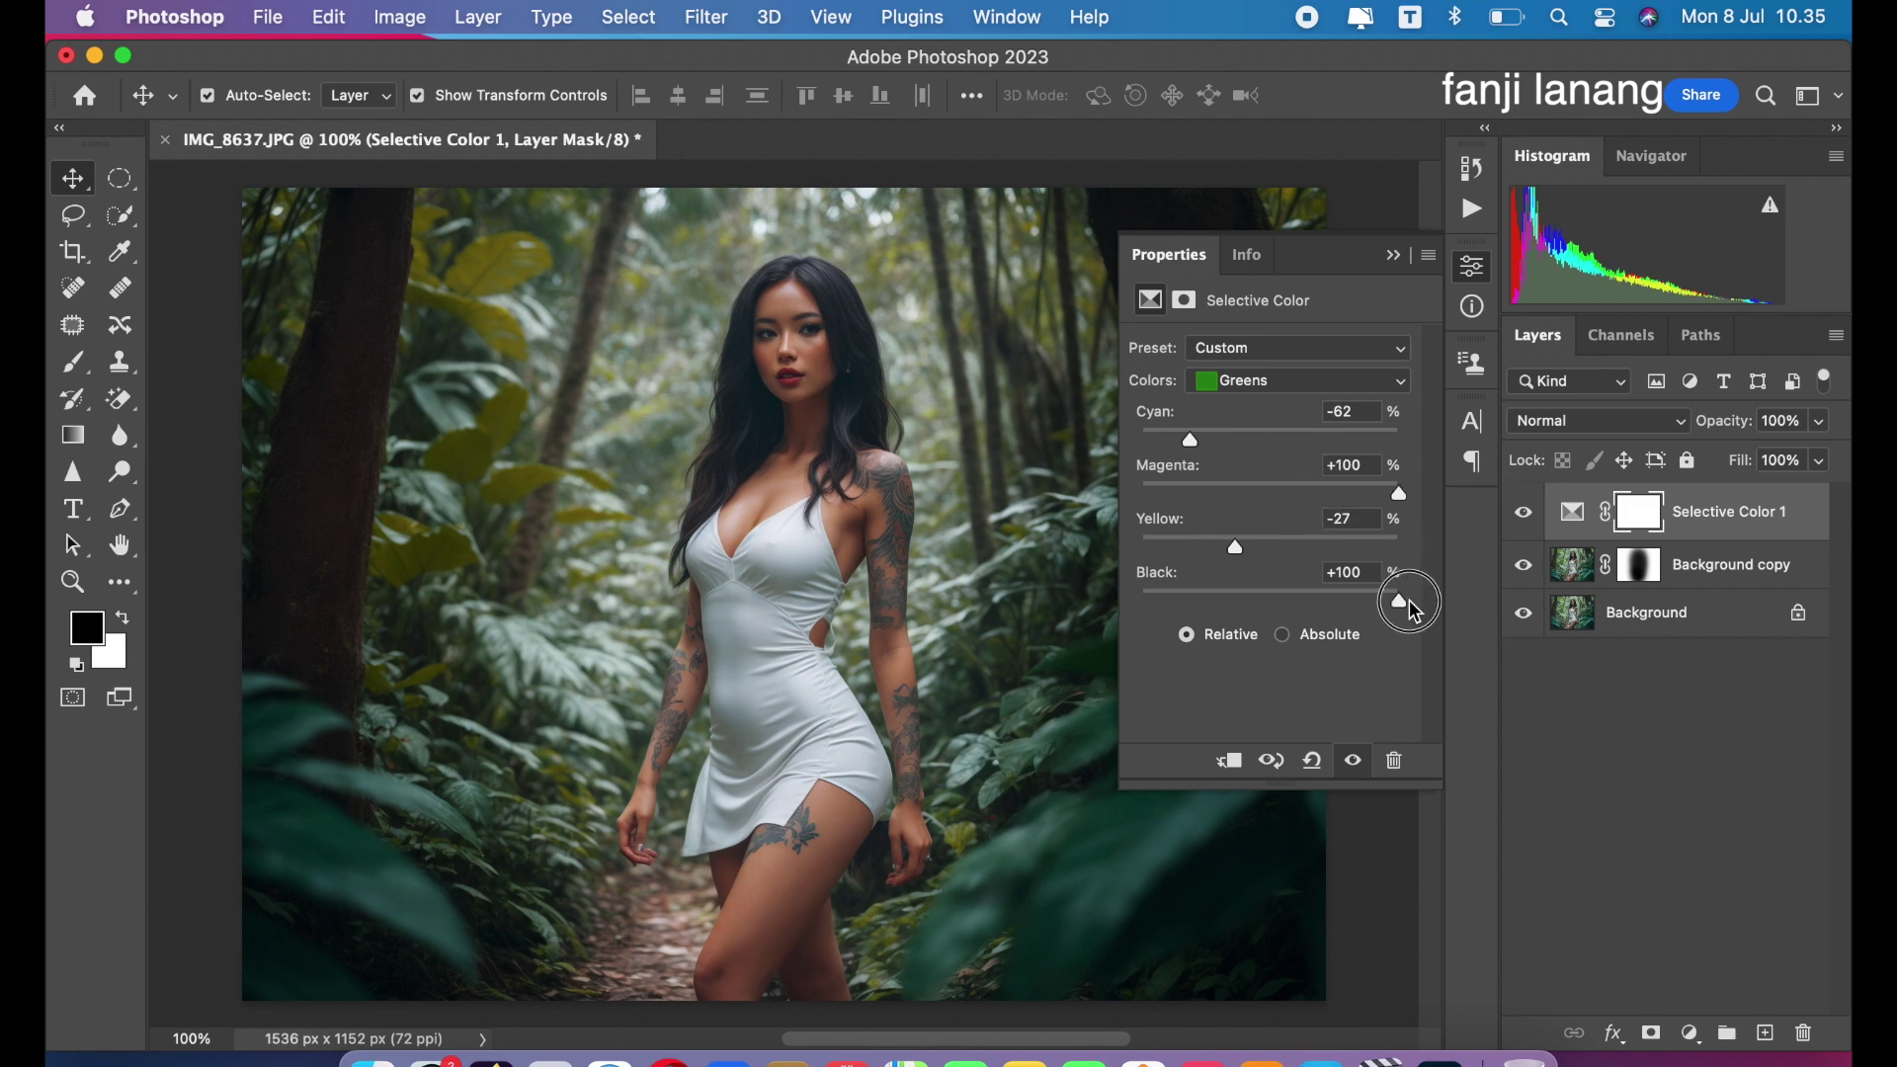
click(1294, 384)
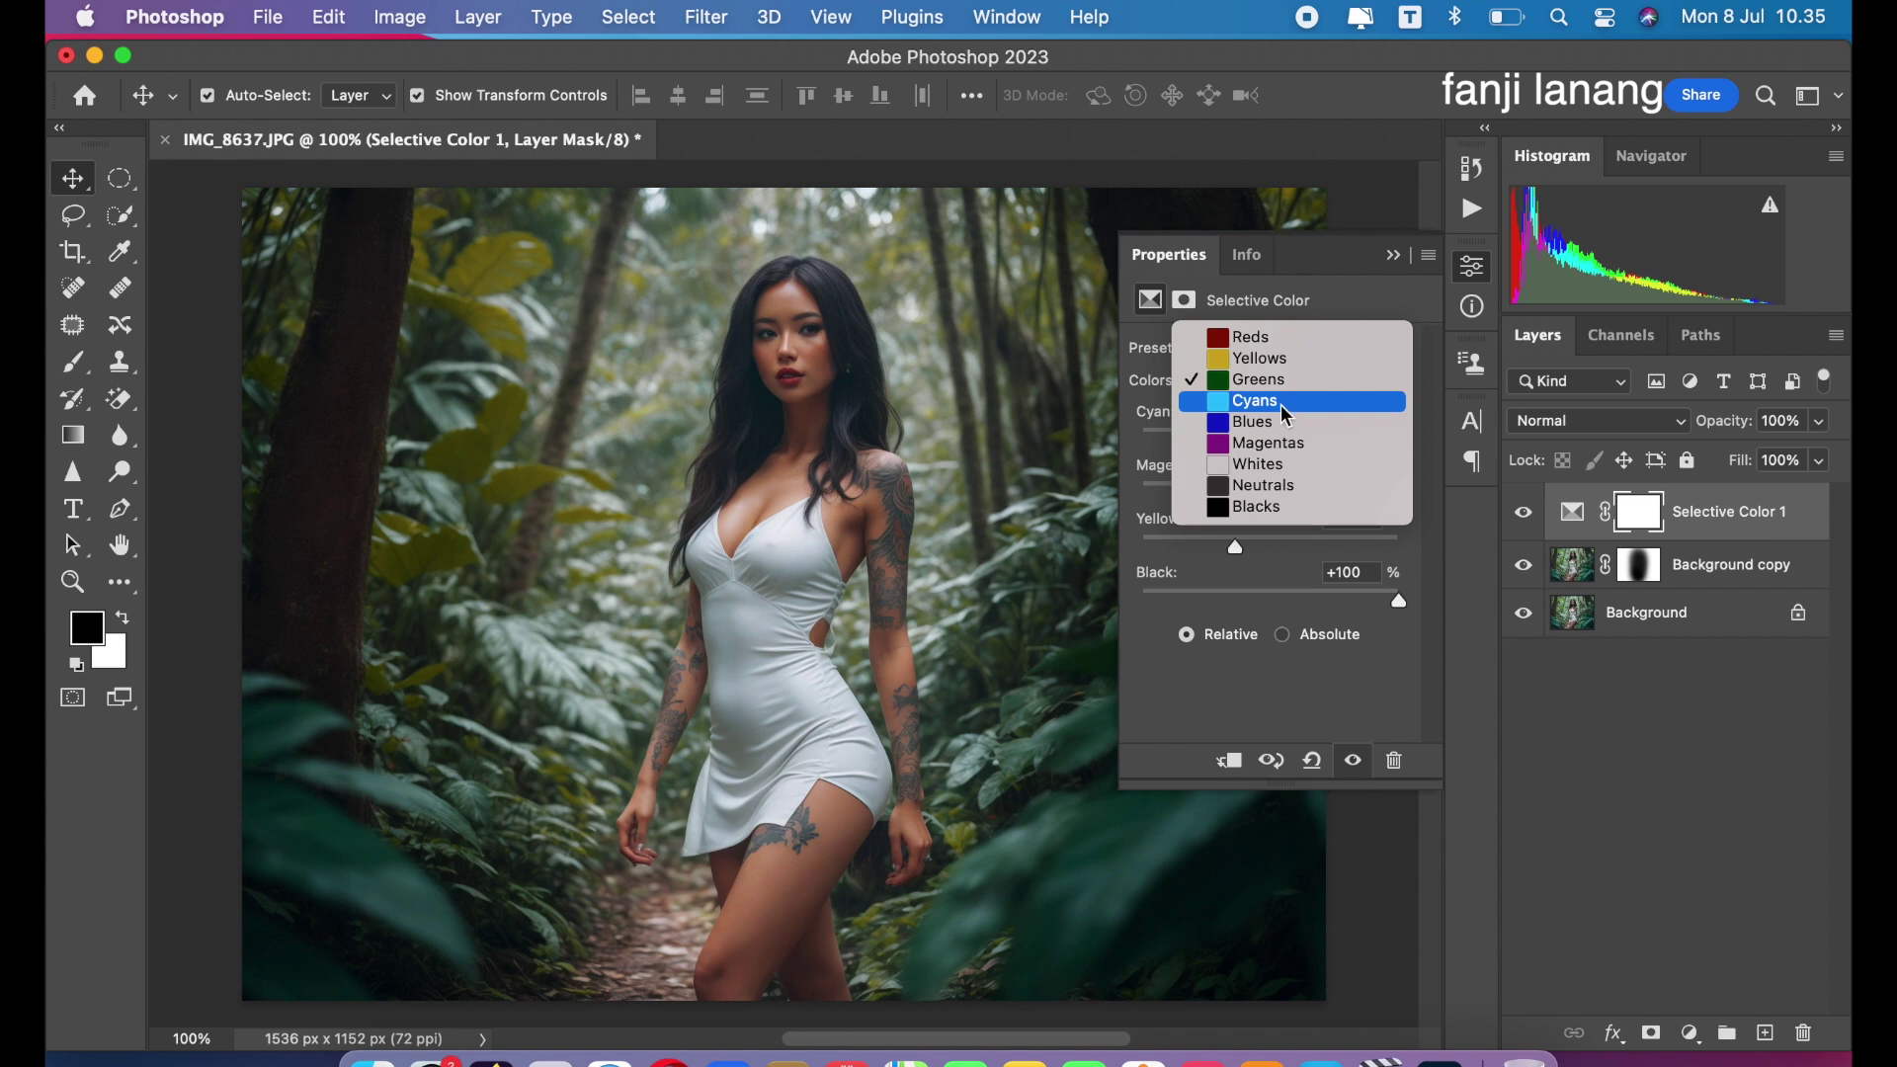
- Set Selective Color Blacks to Cyan +10, Magenta +7, Yellow +10, Black +4
click(1253, 507)
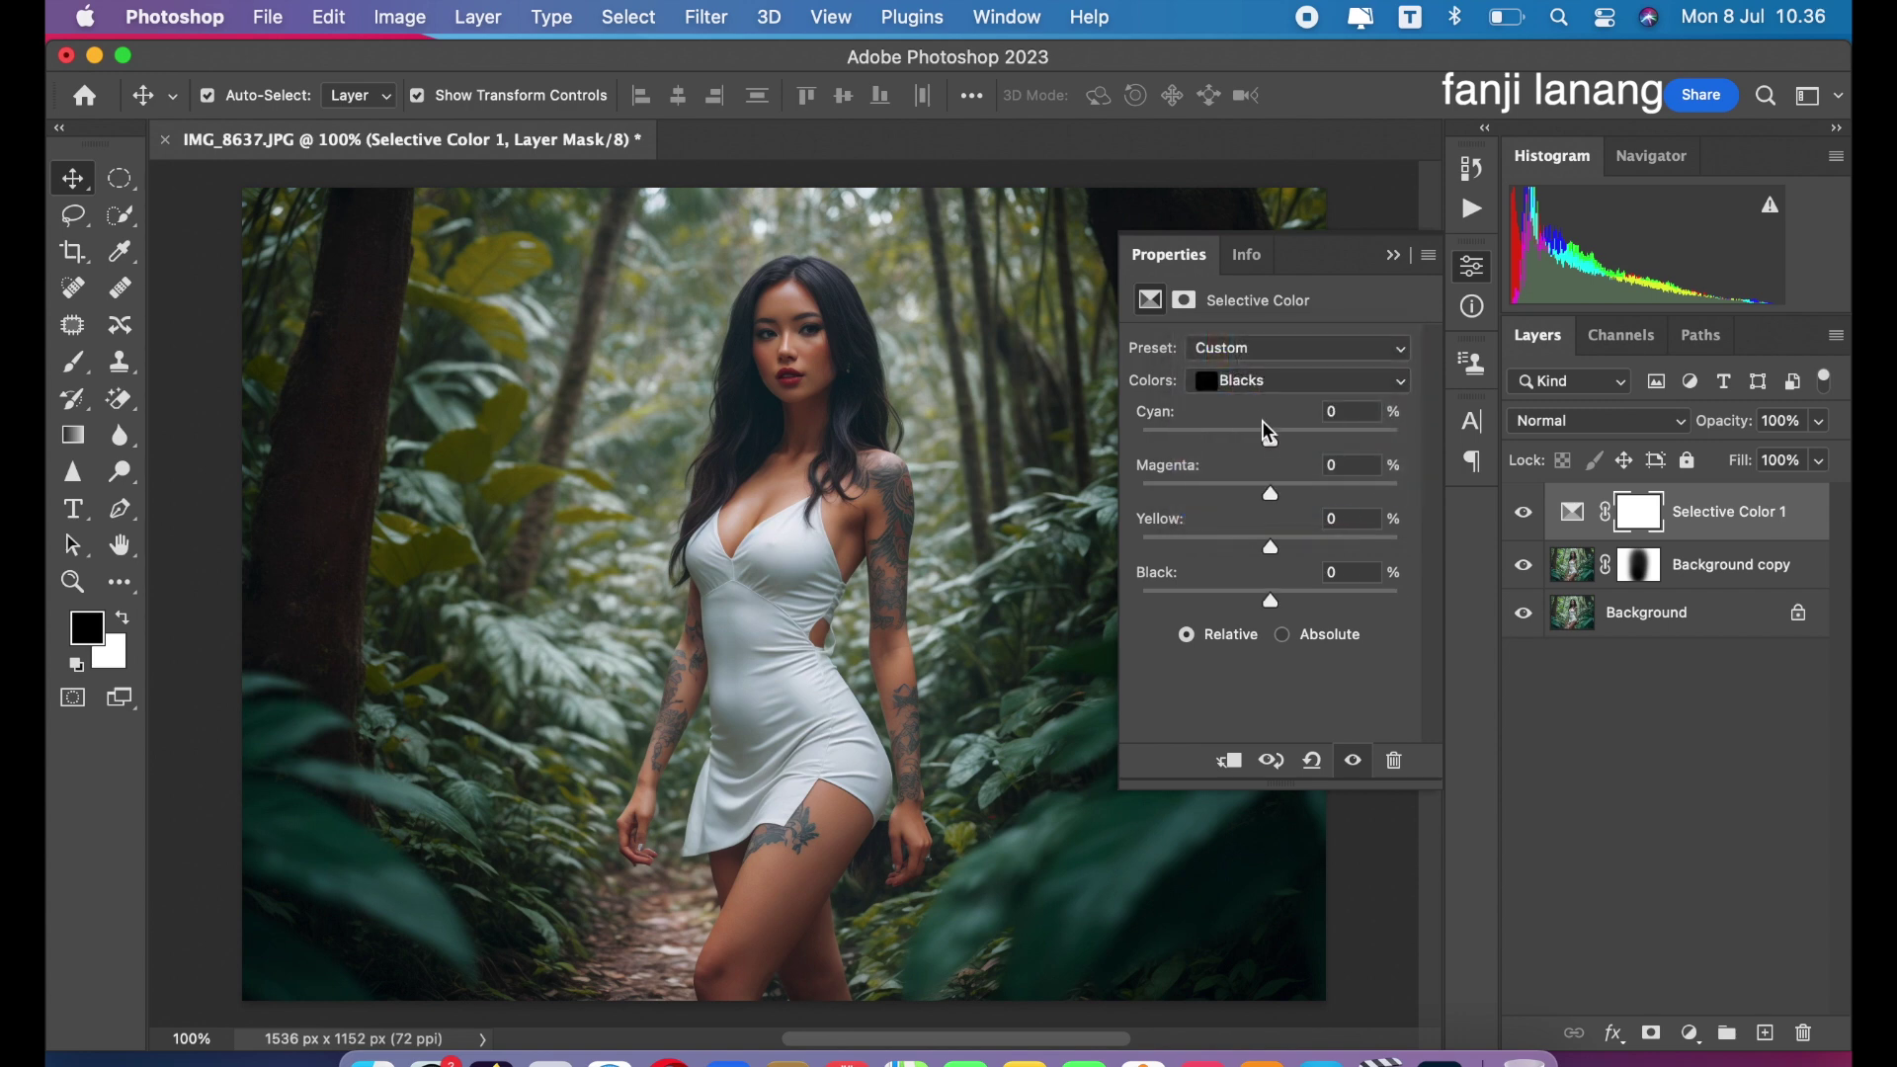
mouse_move(1264, 443)
mouse_down()
mouse_move(1215, 436)
mouse_move(1292, 440)
mouse_move(1238, 588)
mouse_move(1281, 542)
mouse_move(1300, 611)
mouse_up()
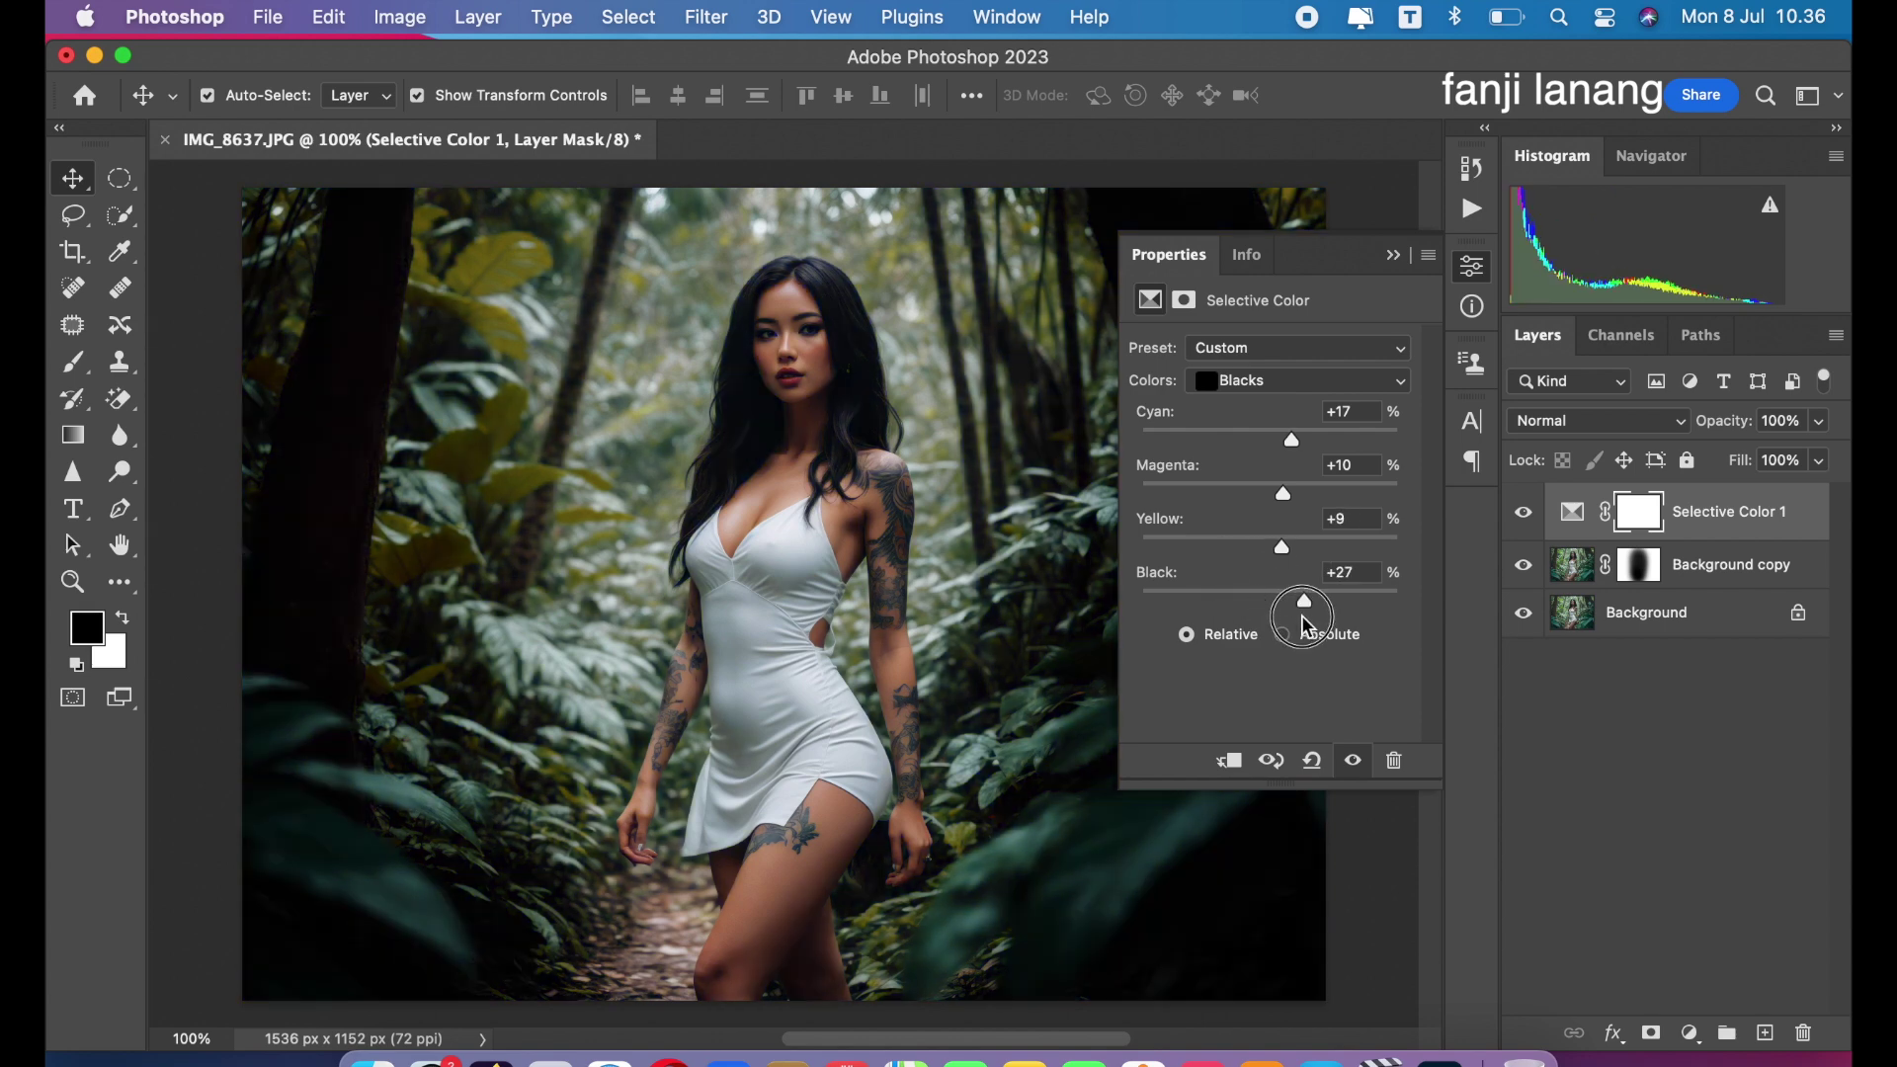
drag(1296, 620, 1275, 603)
drag(1284, 497, 1287, 479)
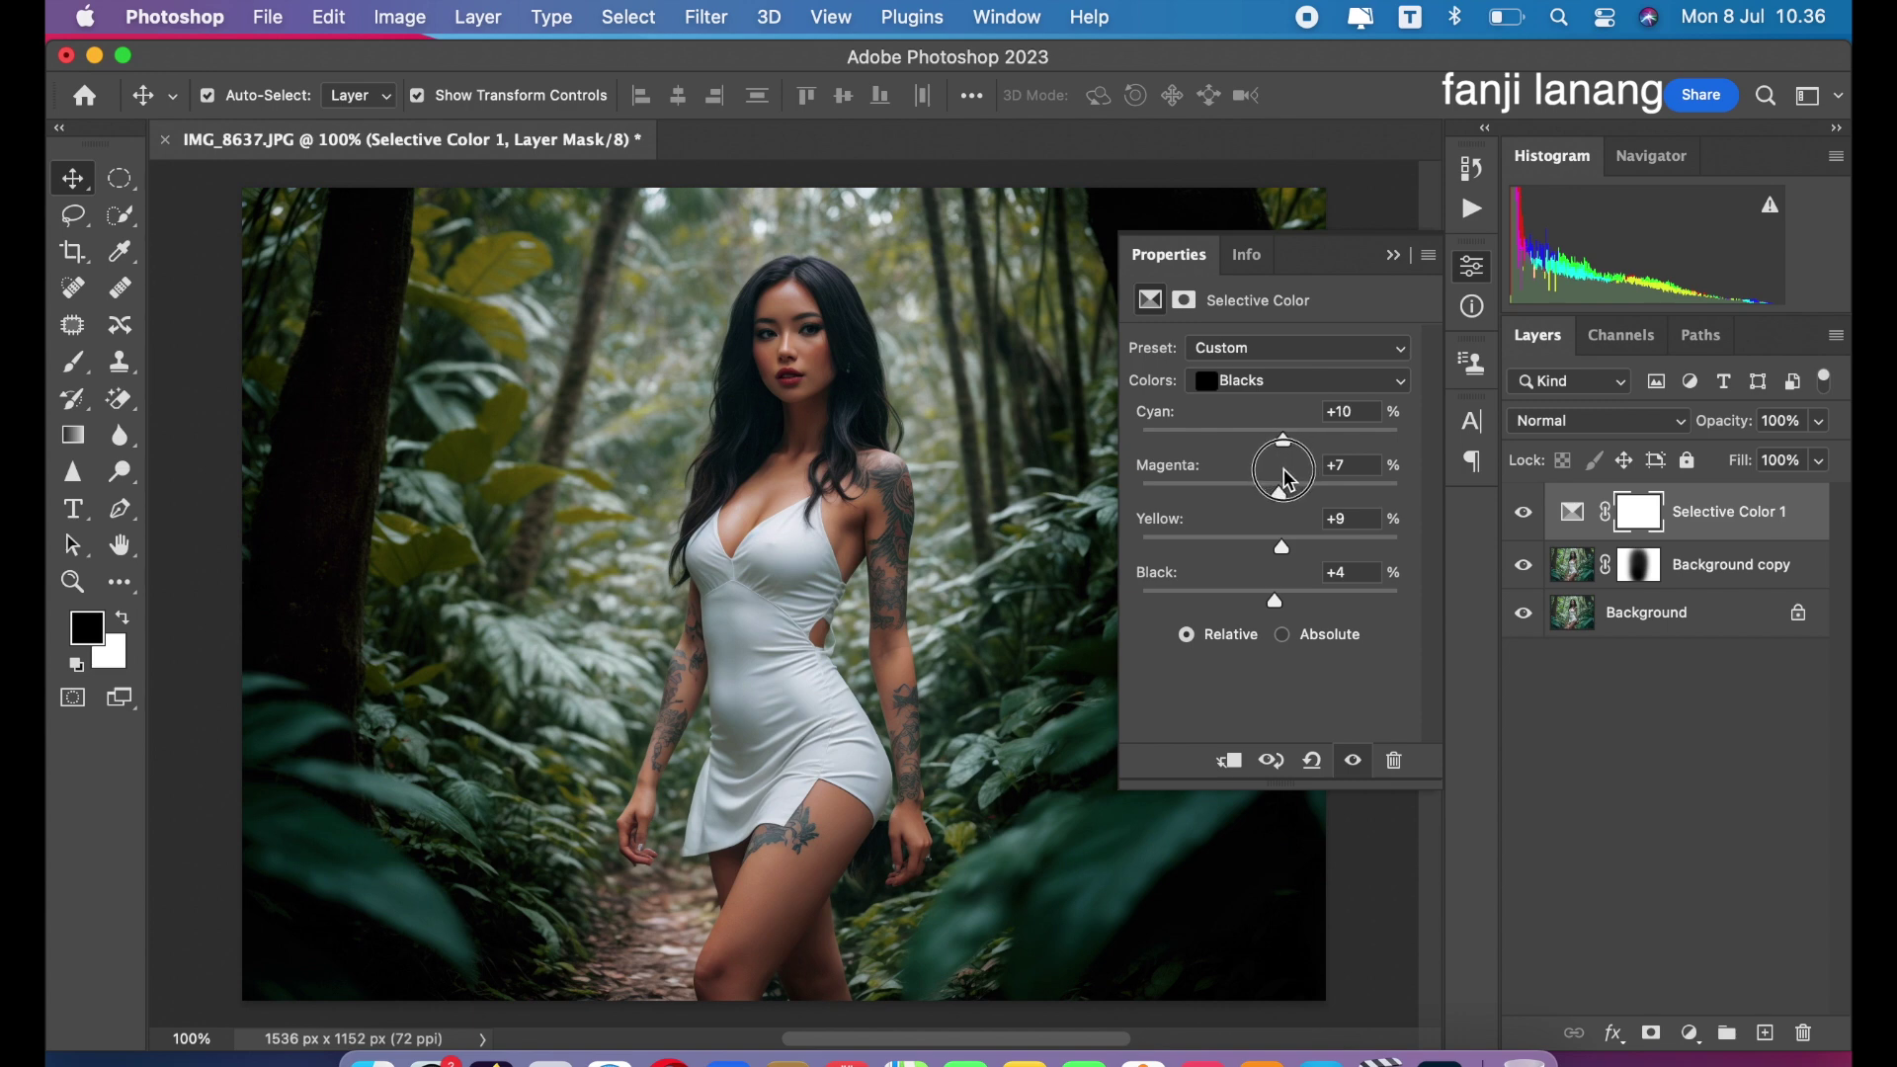
drag(1281, 486, 1284, 522)
drag(1282, 553, 1286, 553)
click(1404, 260)
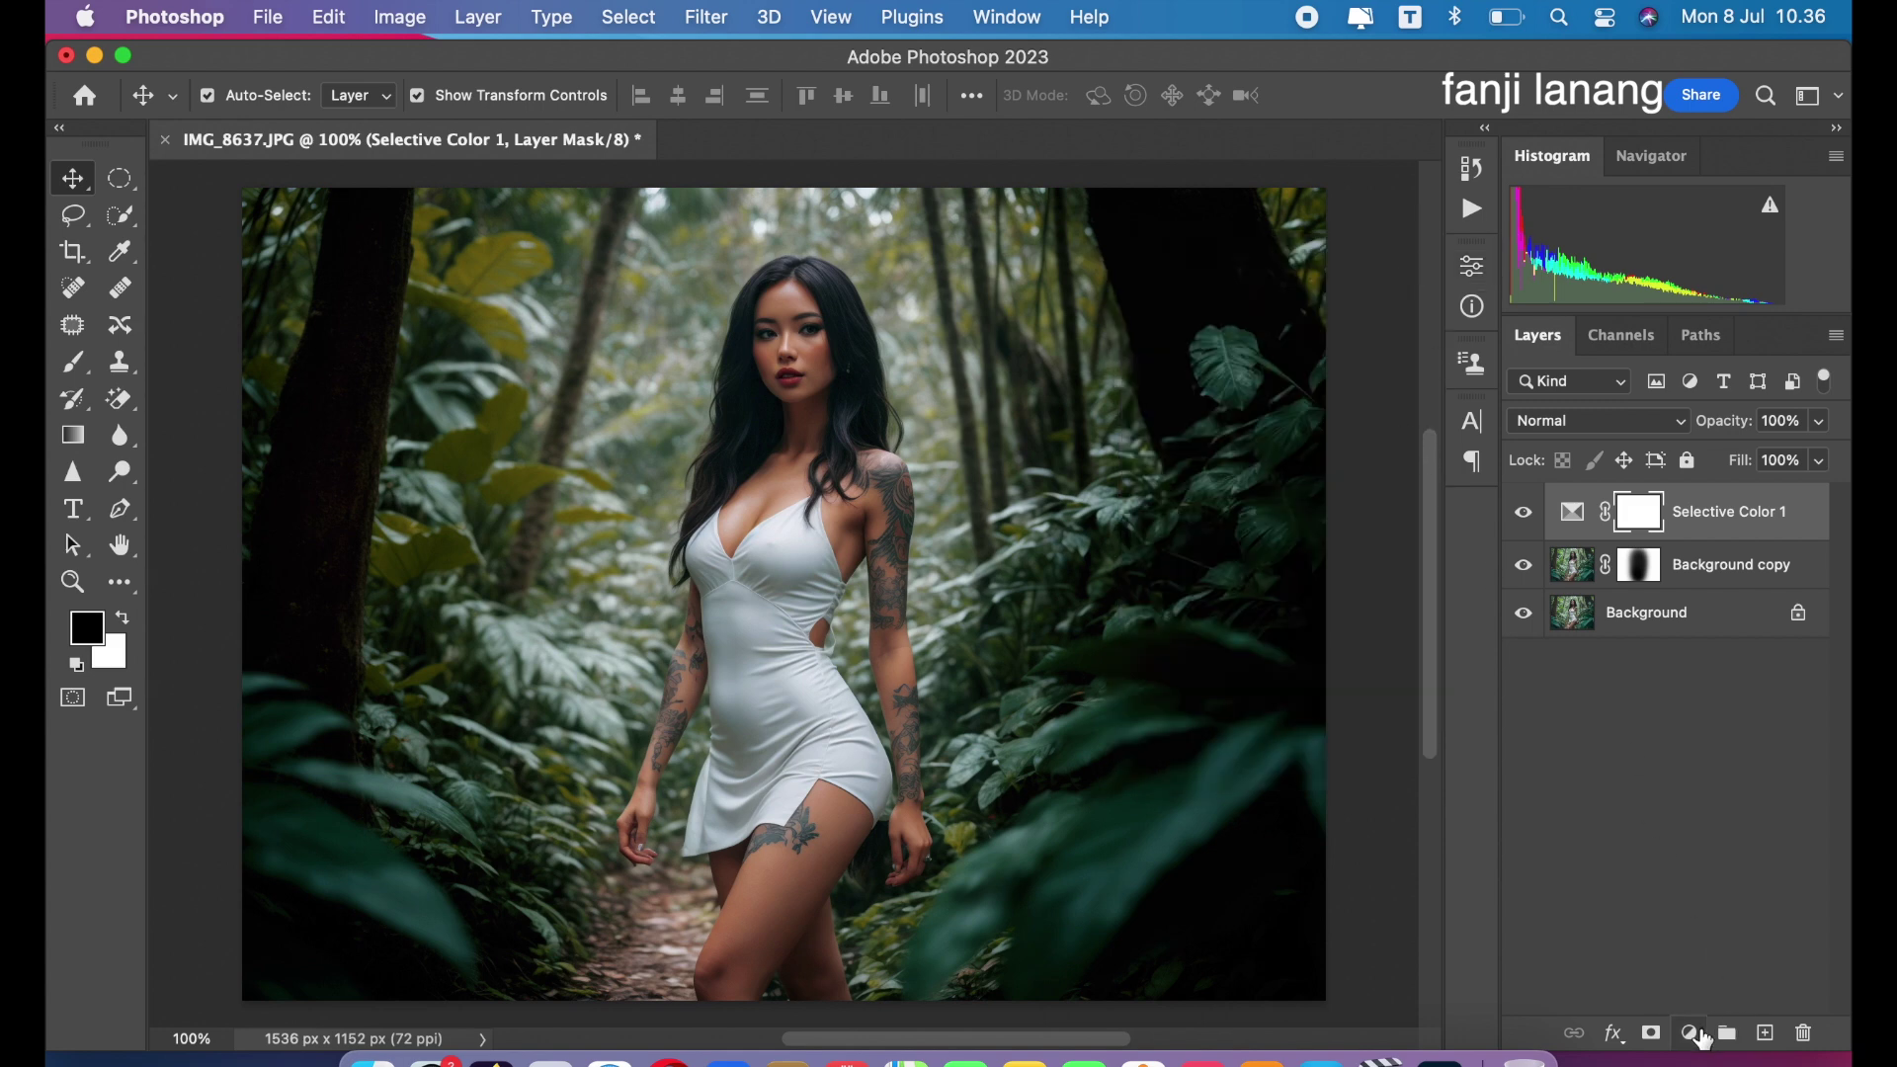
- Add a Curves layer with a lifted black point and a slightly raised midtone point
click(1692, 1033)
click(1700, 559)
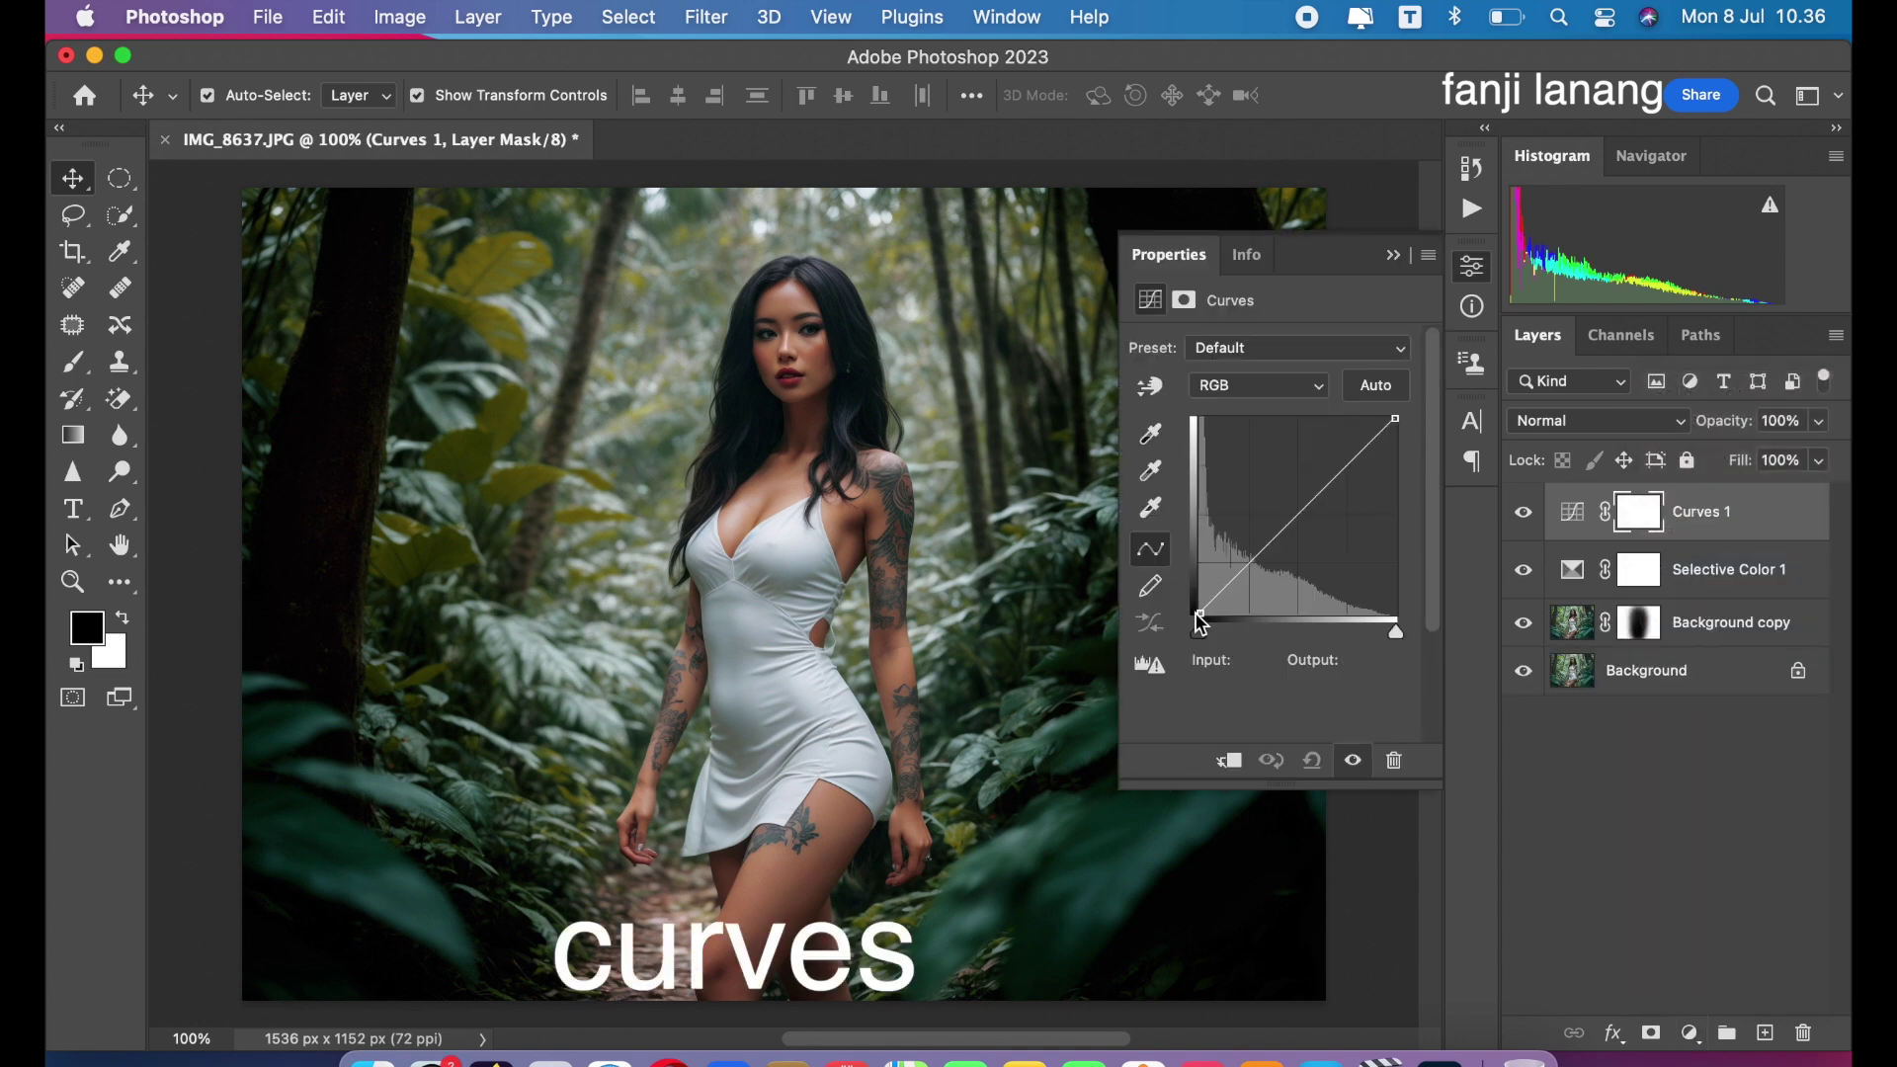
click(1199, 613)
drag(1190, 598, 1253, 572)
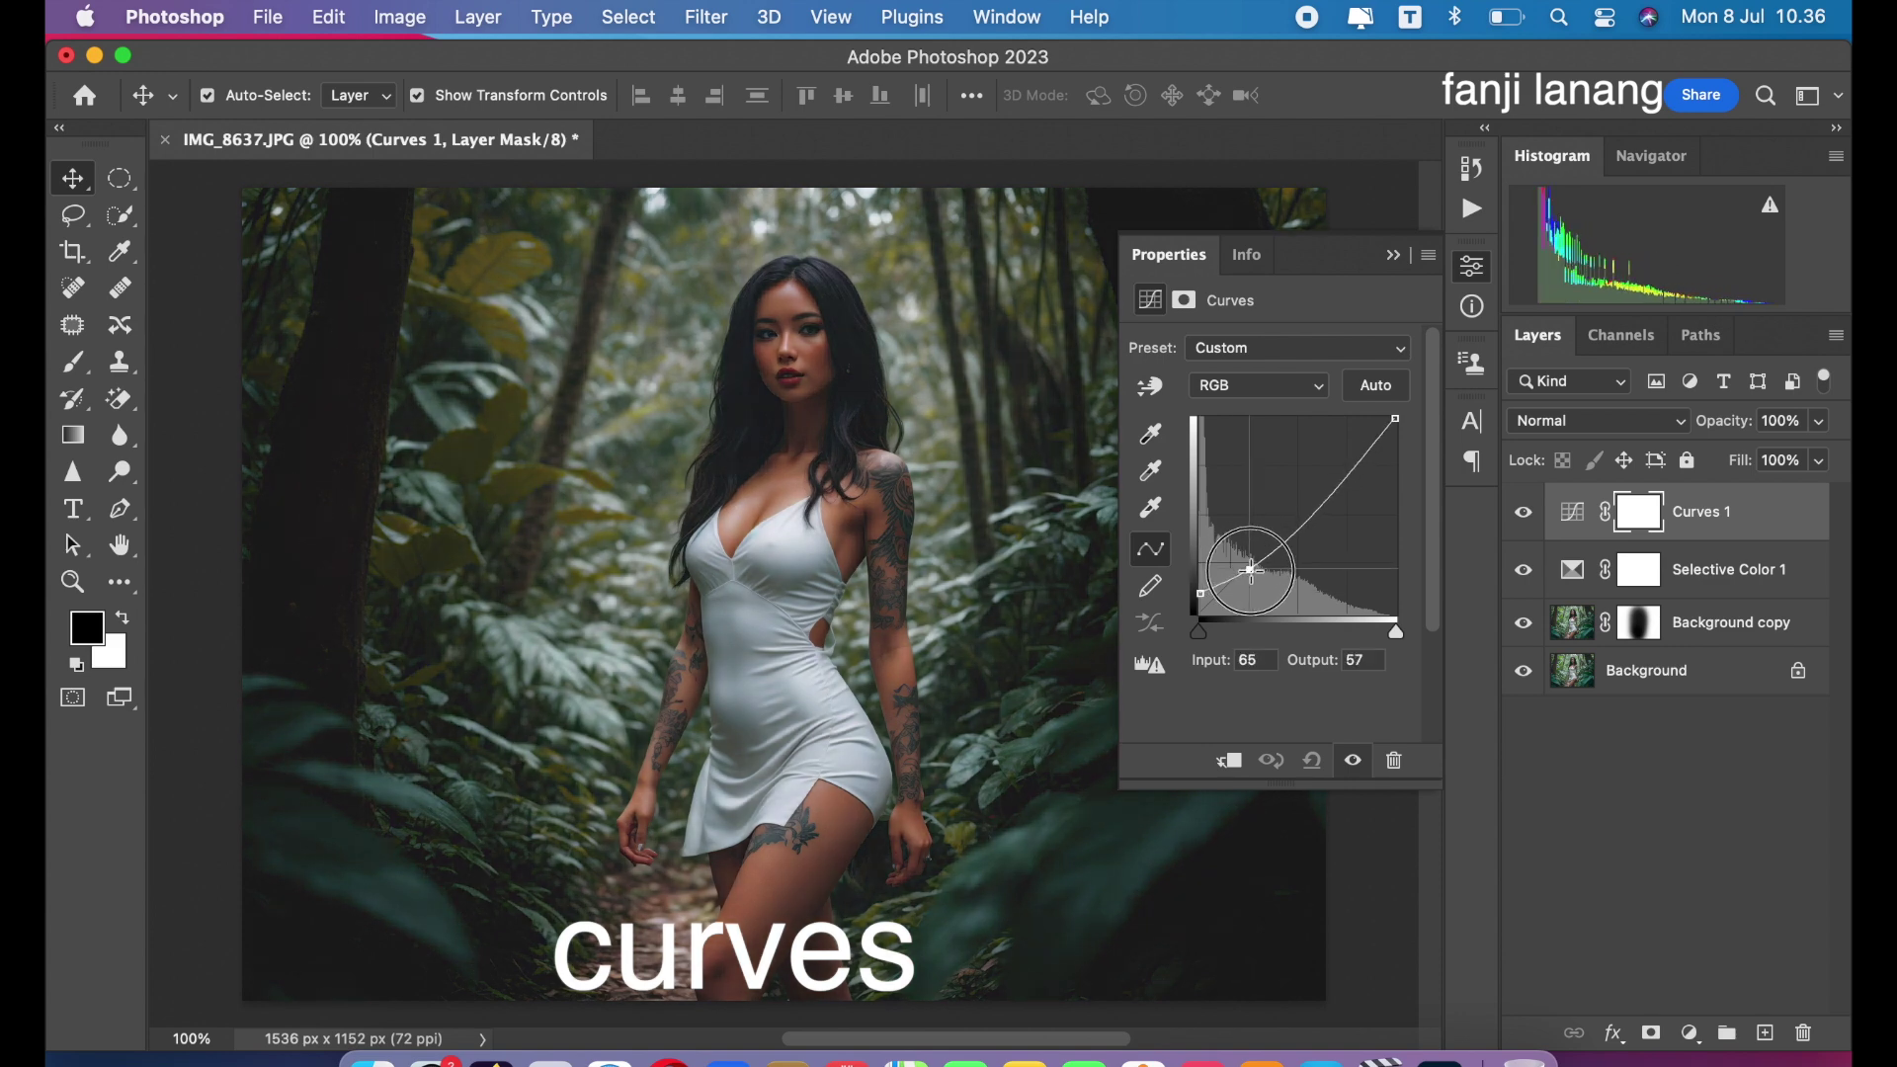
drag(1290, 530, 1297, 516)
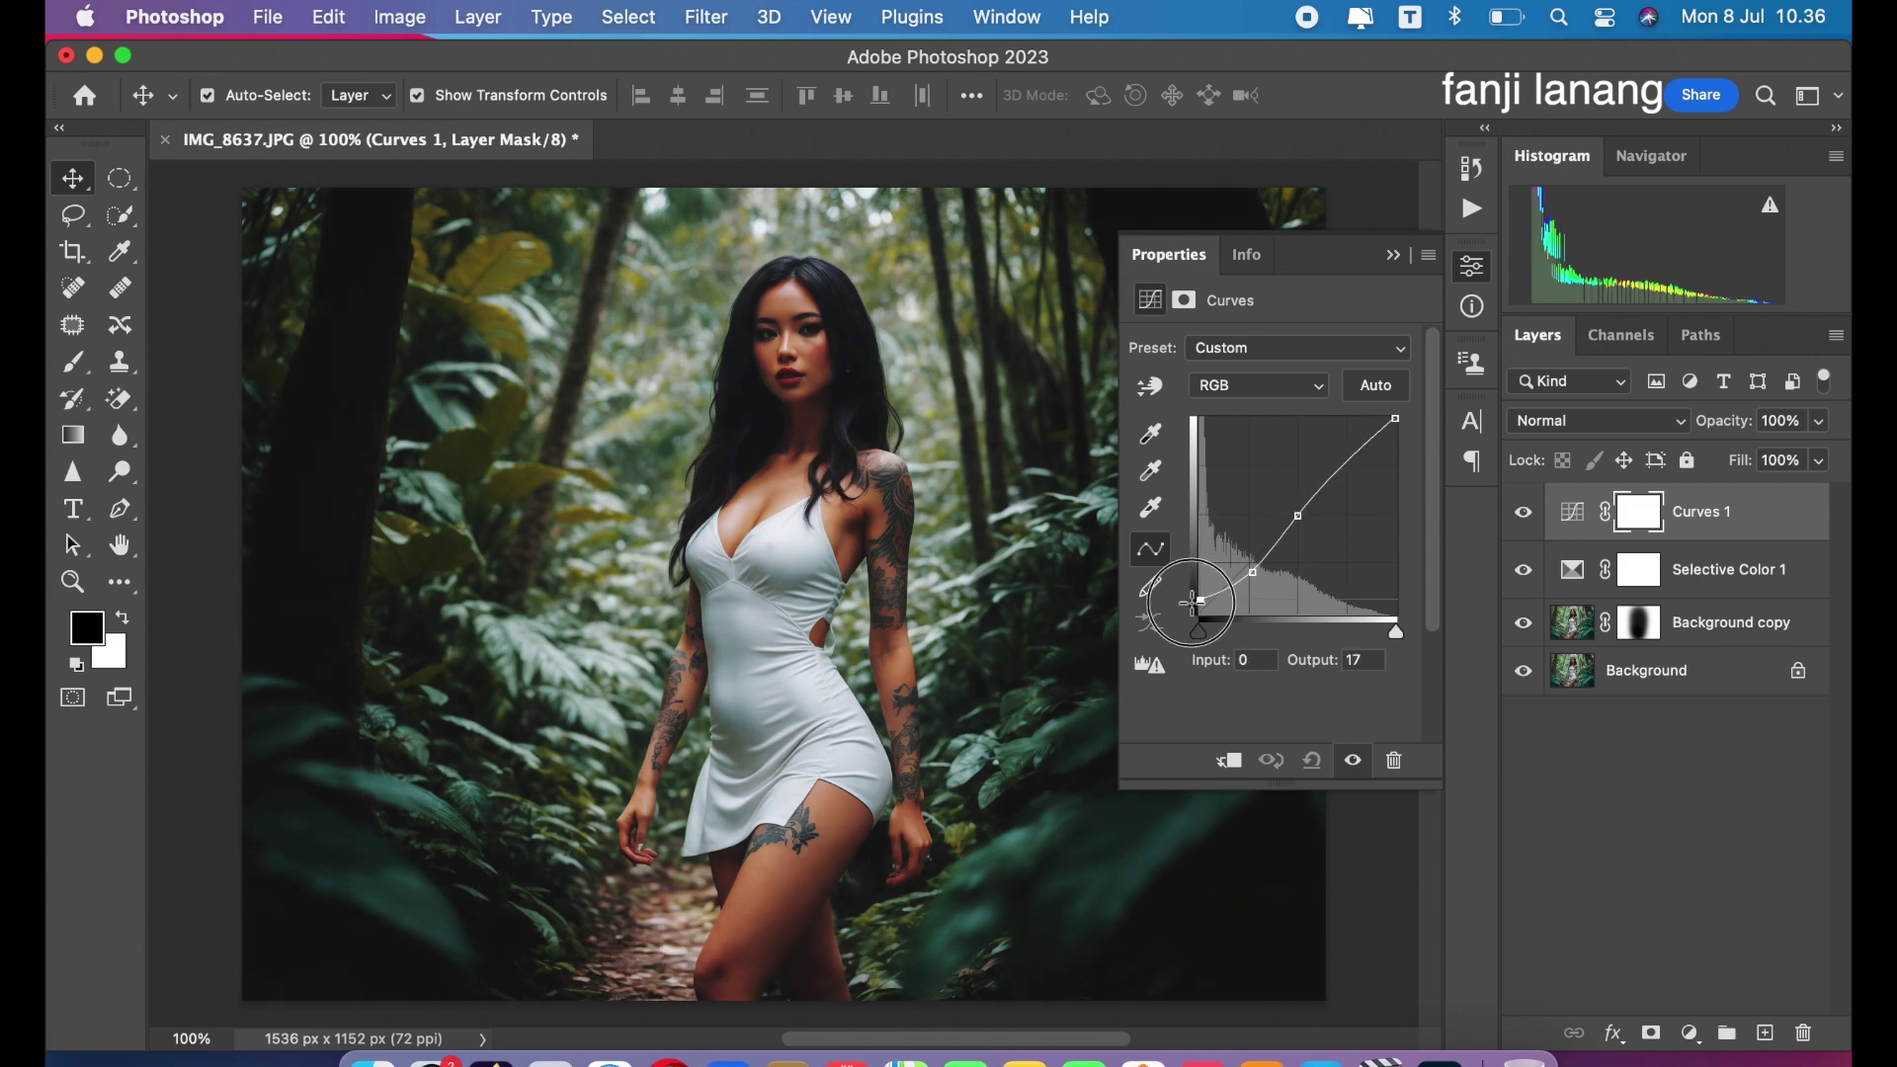
drag(1194, 619, 1185, 615)
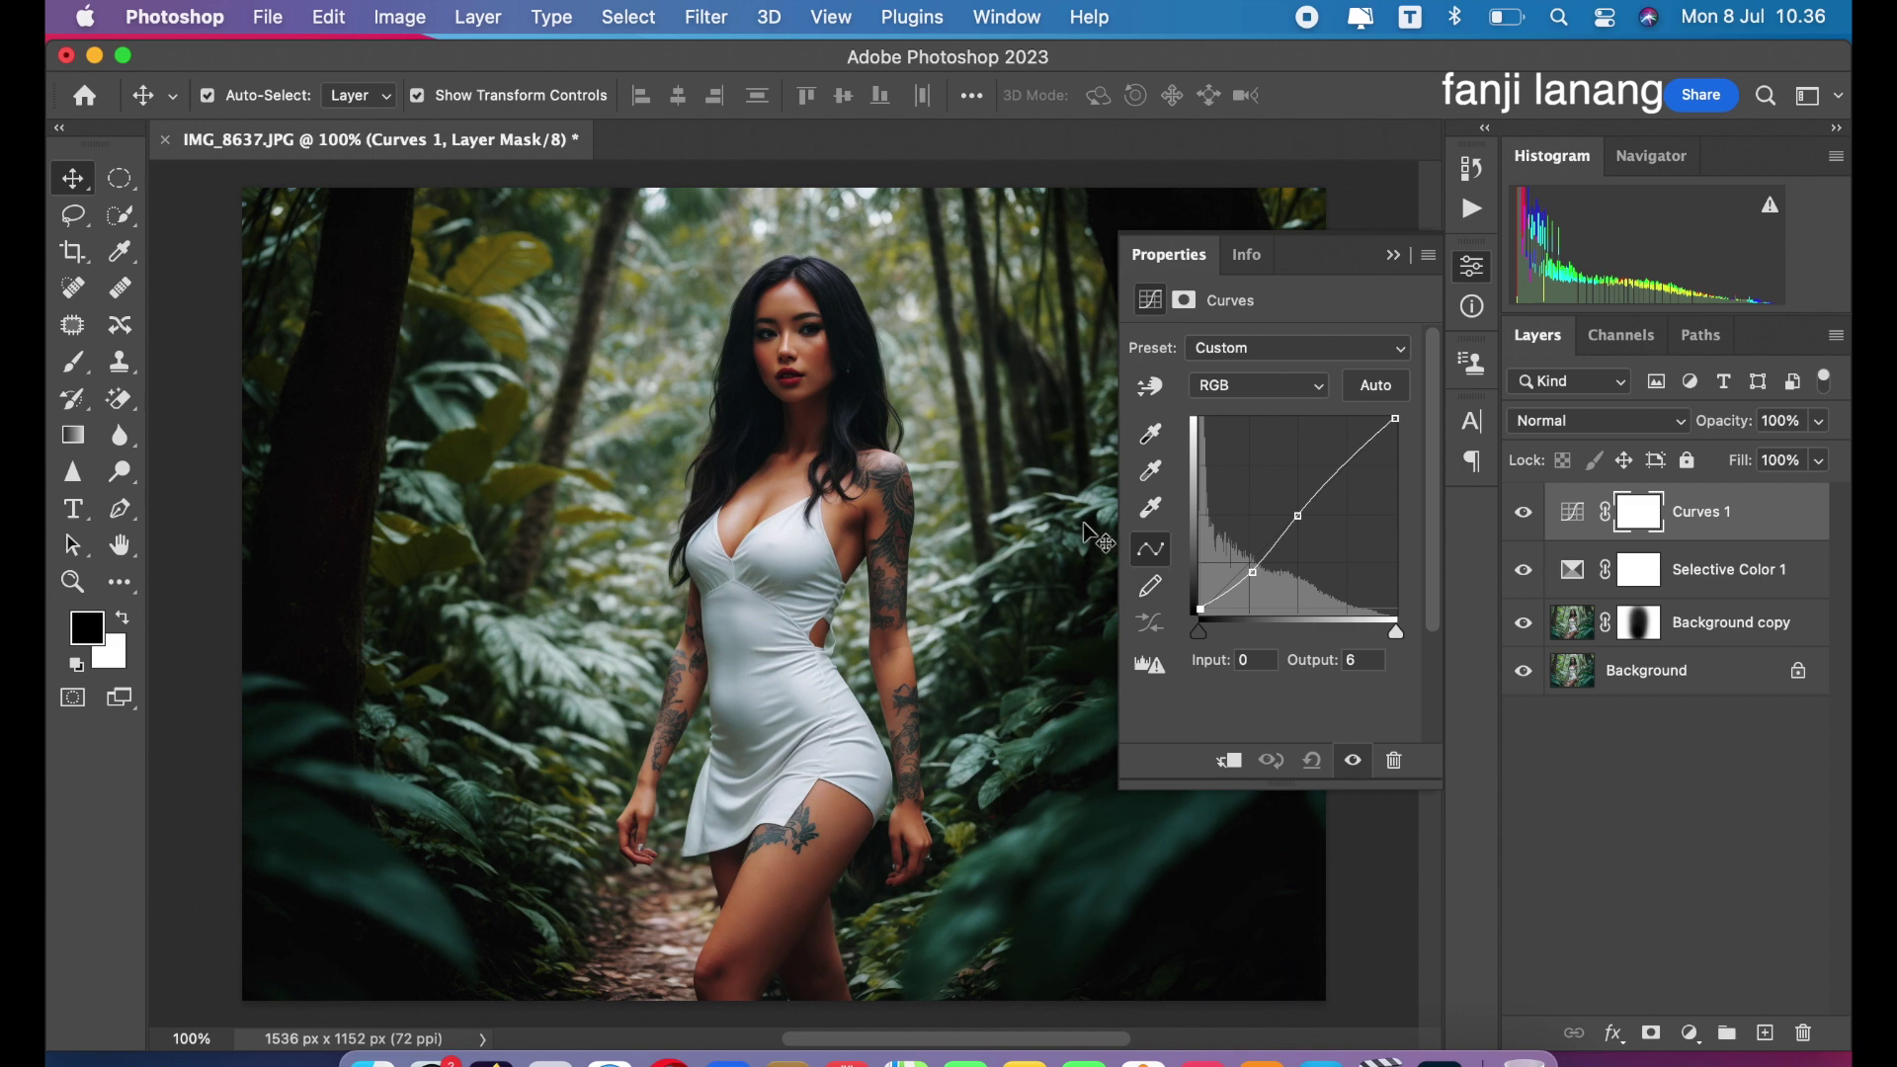
click(1396, 259)
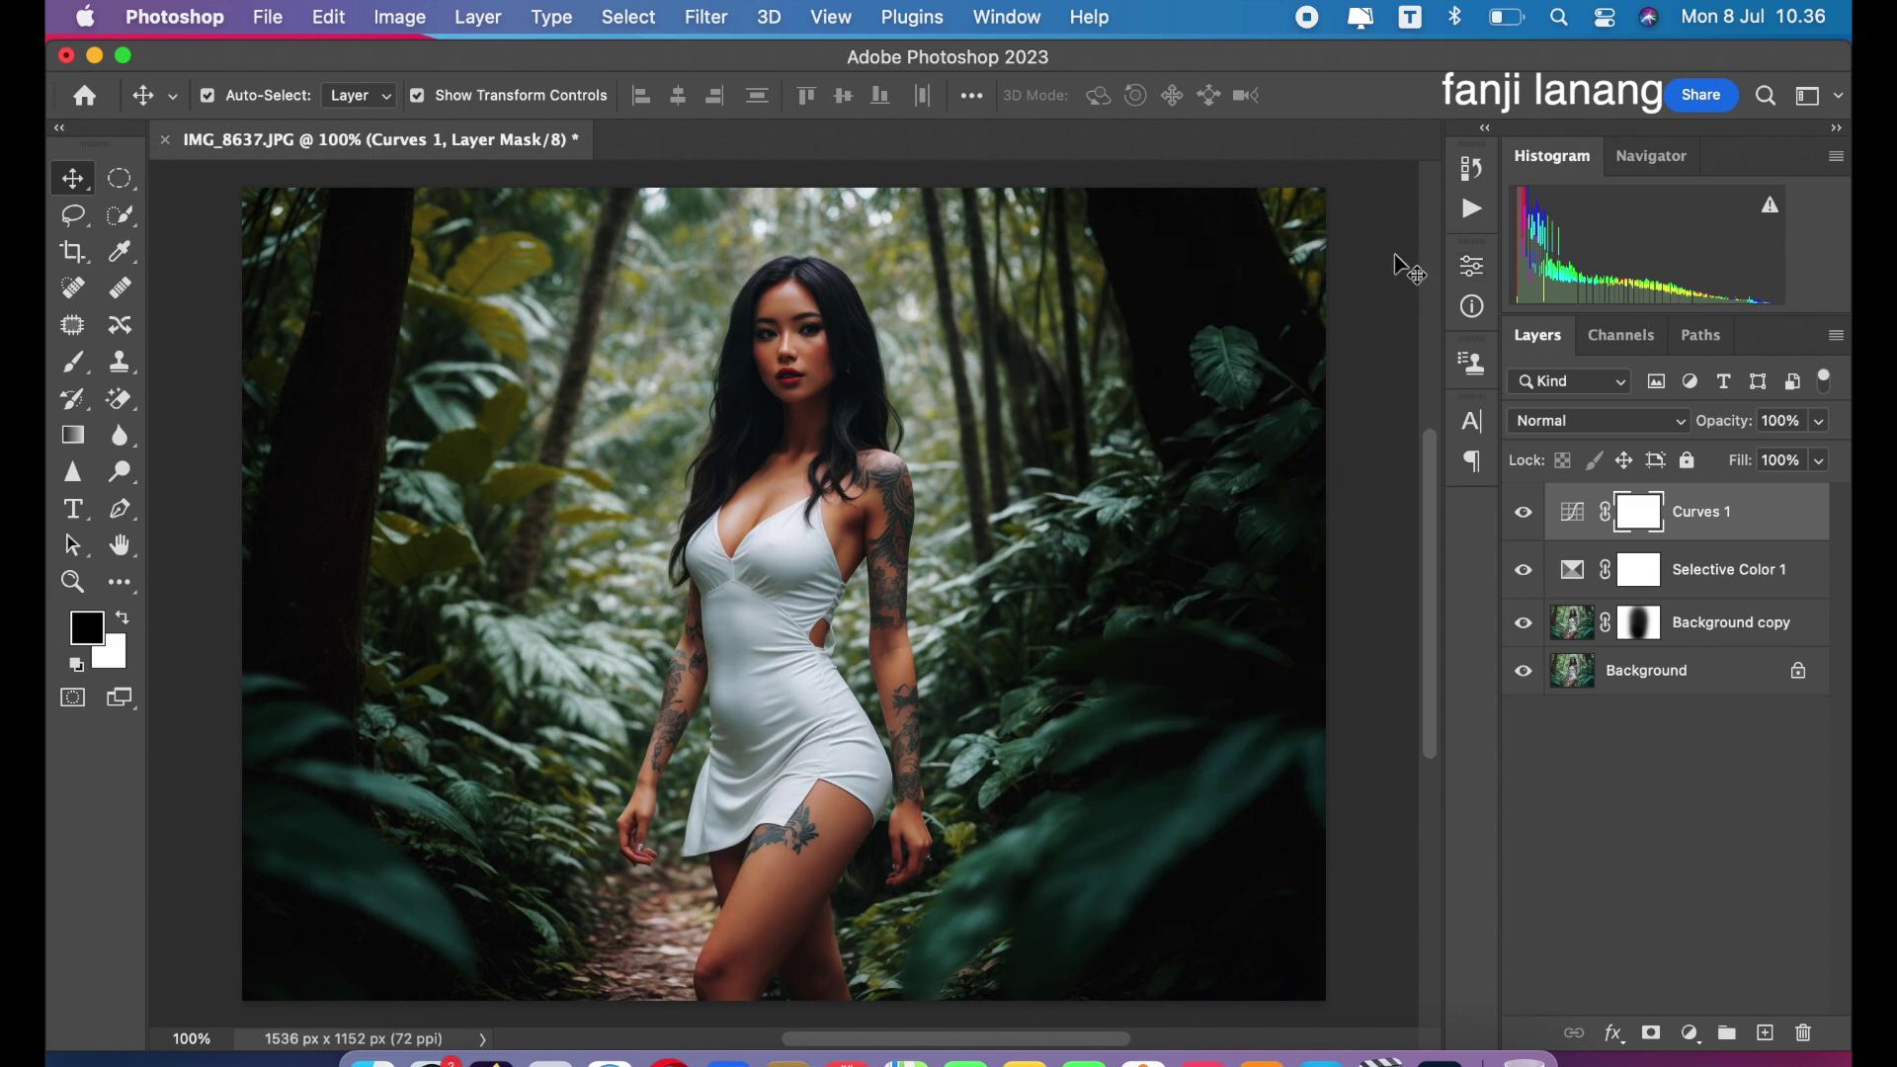
- Paint black over the woman on the Curves 1 mask
click(73, 361)
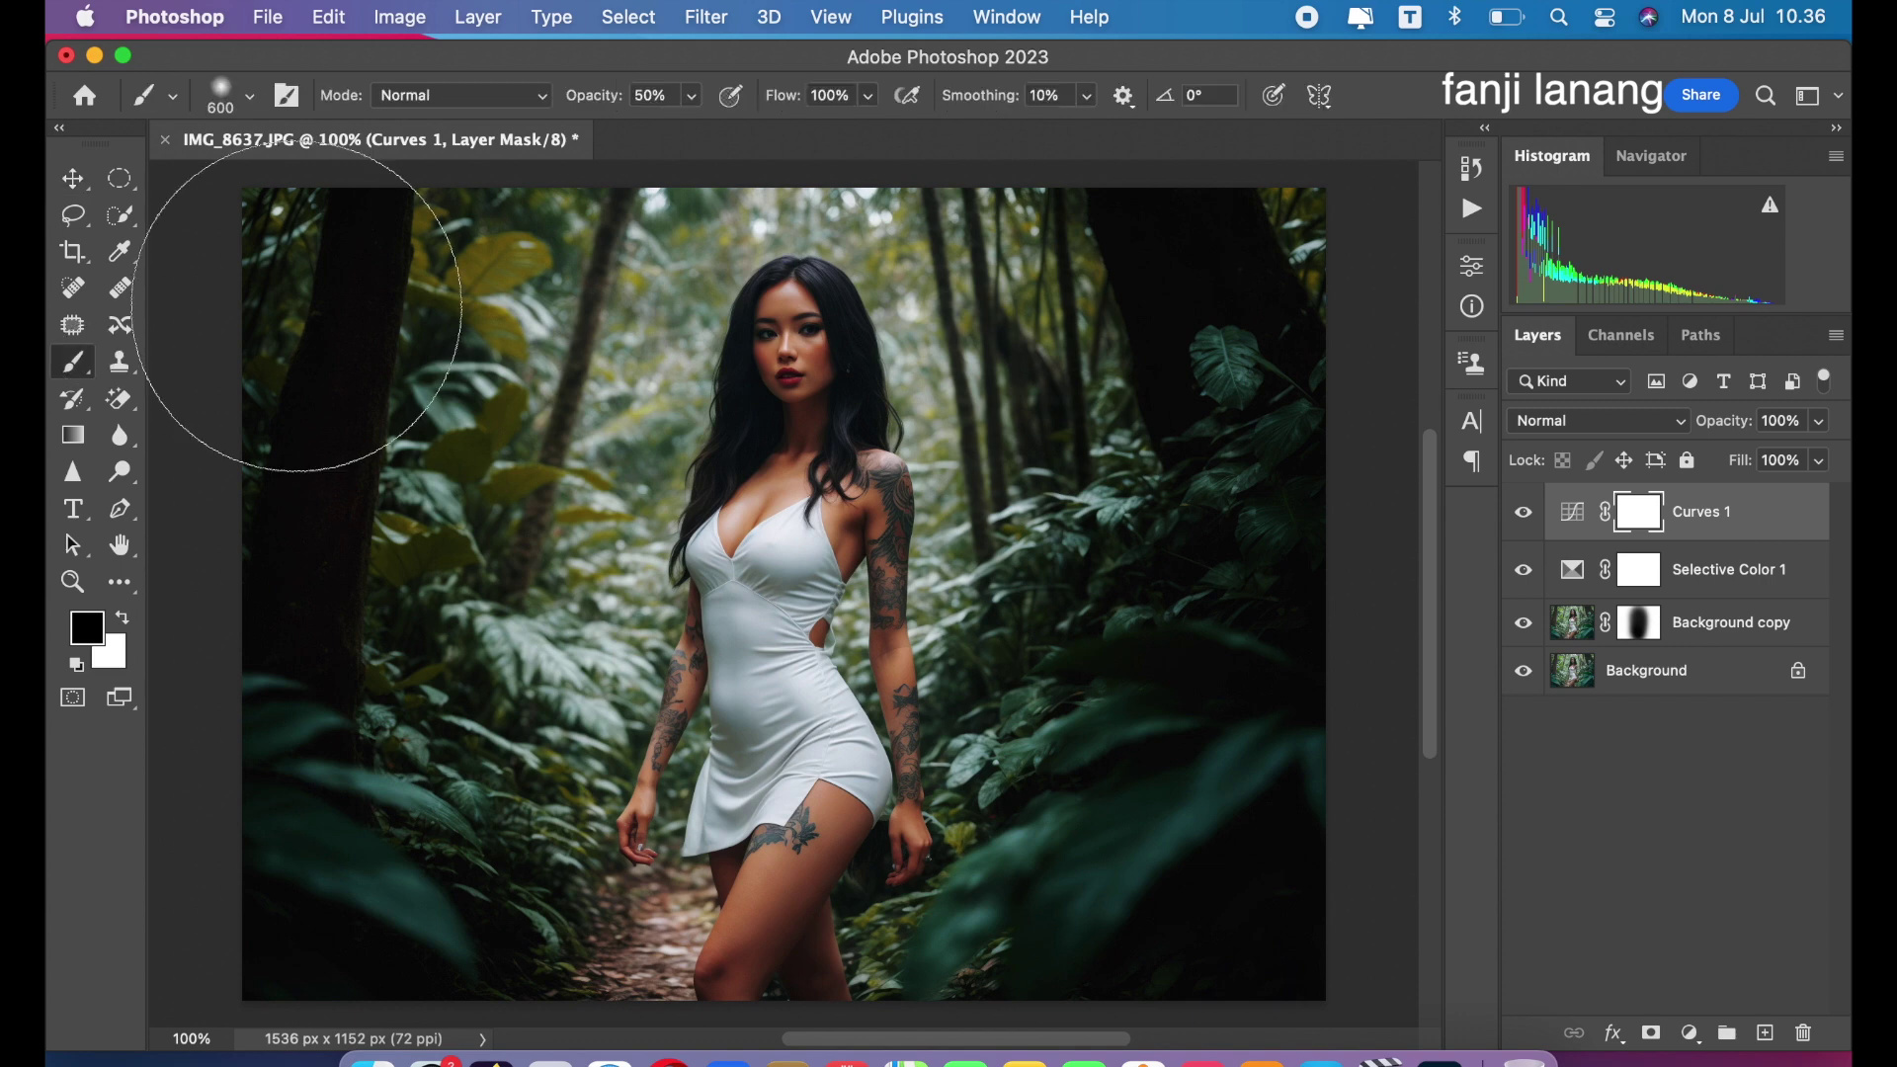
click(124, 621)
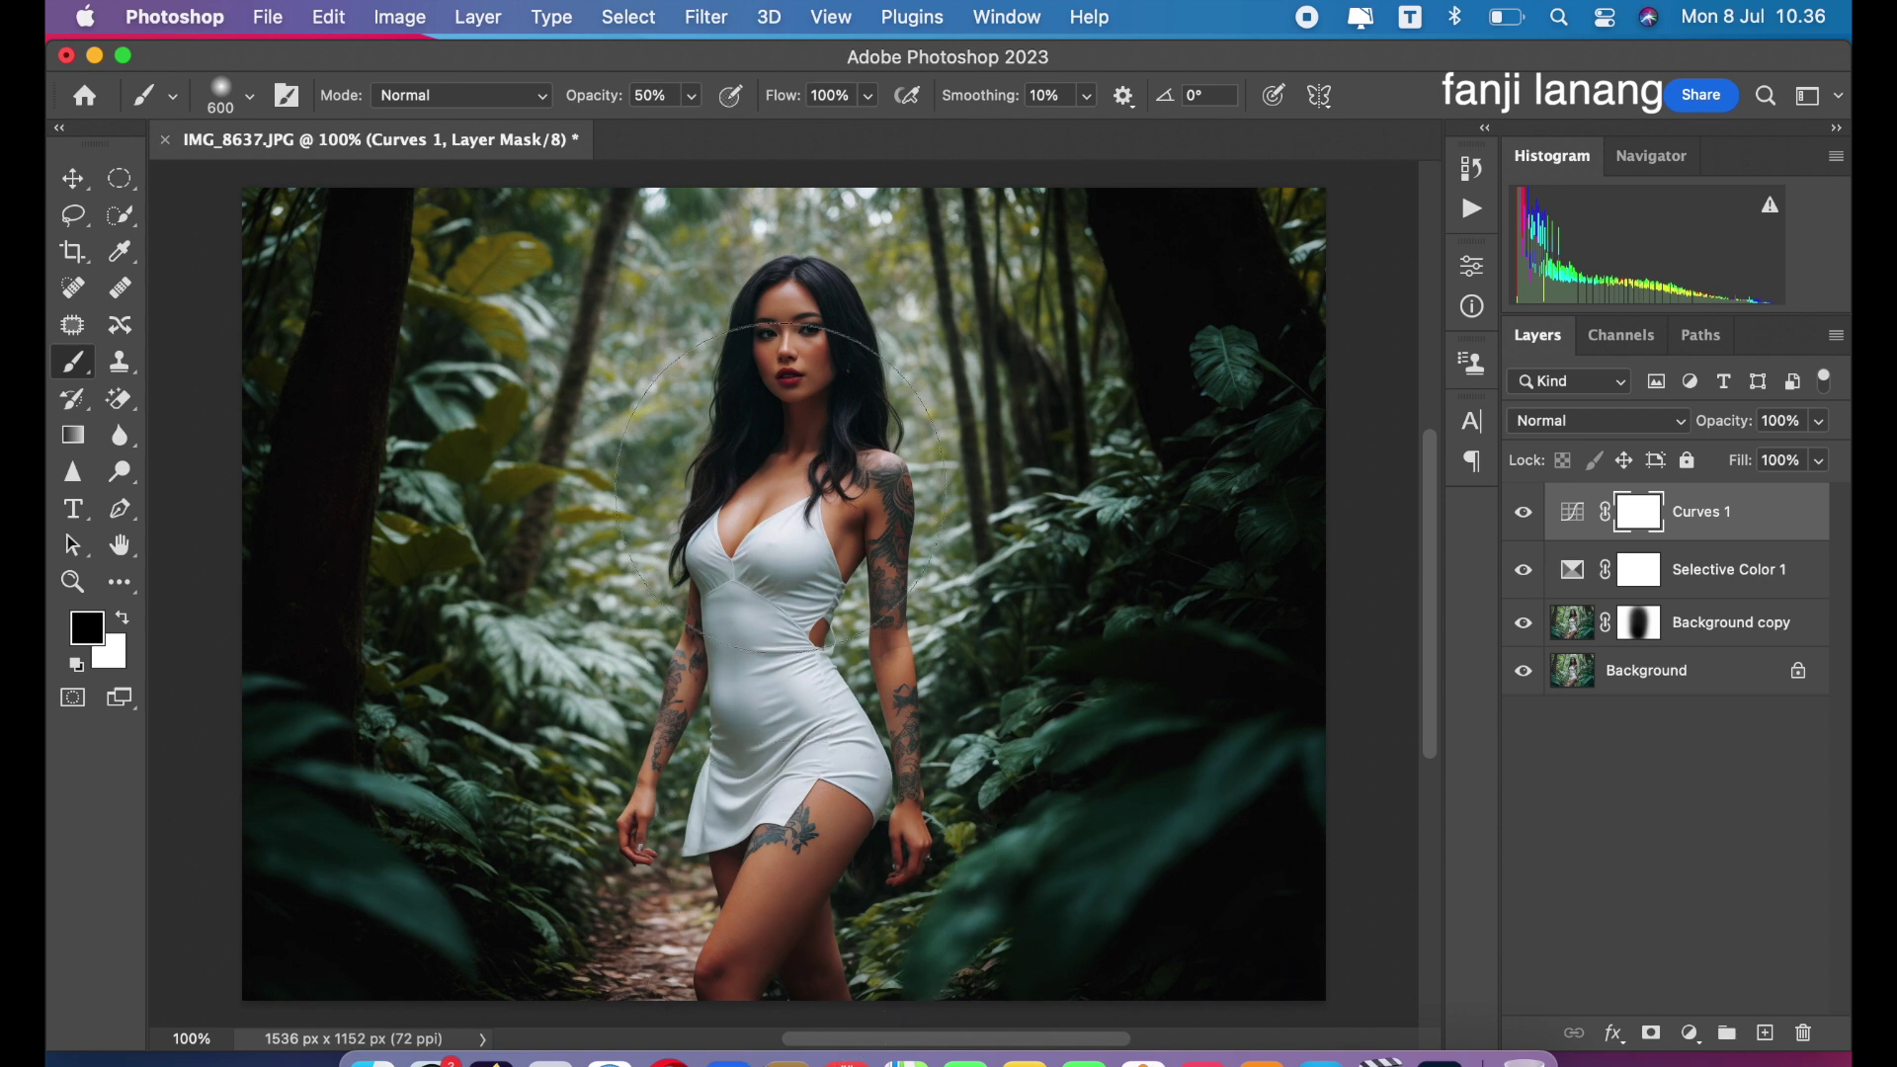
mouse_move(797, 400)
mouse_down()
mouse_move(792, 811)
mouse_move(869, 826)
mouse_up()
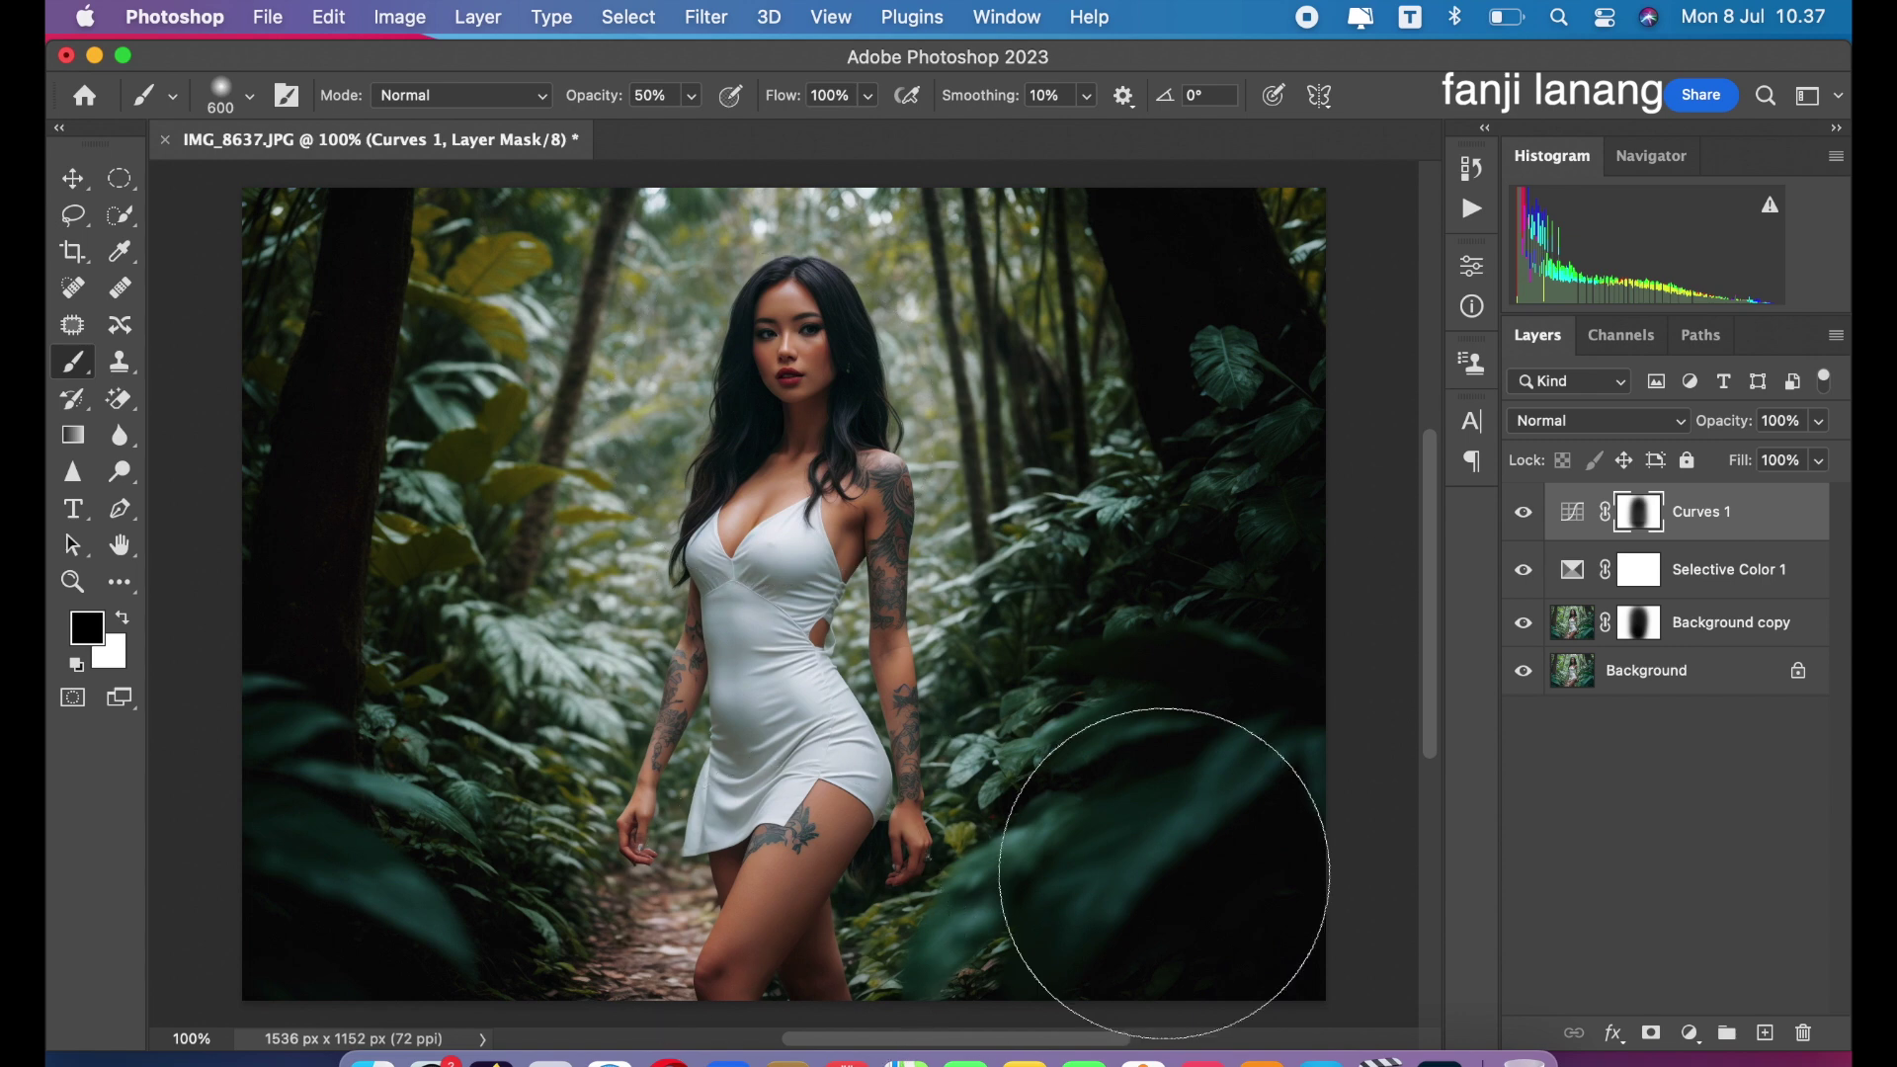
- Toggle Curves 1 and Selective Color 1 visibility to compare before and after
click(1528, 506)
click(1529, 506)
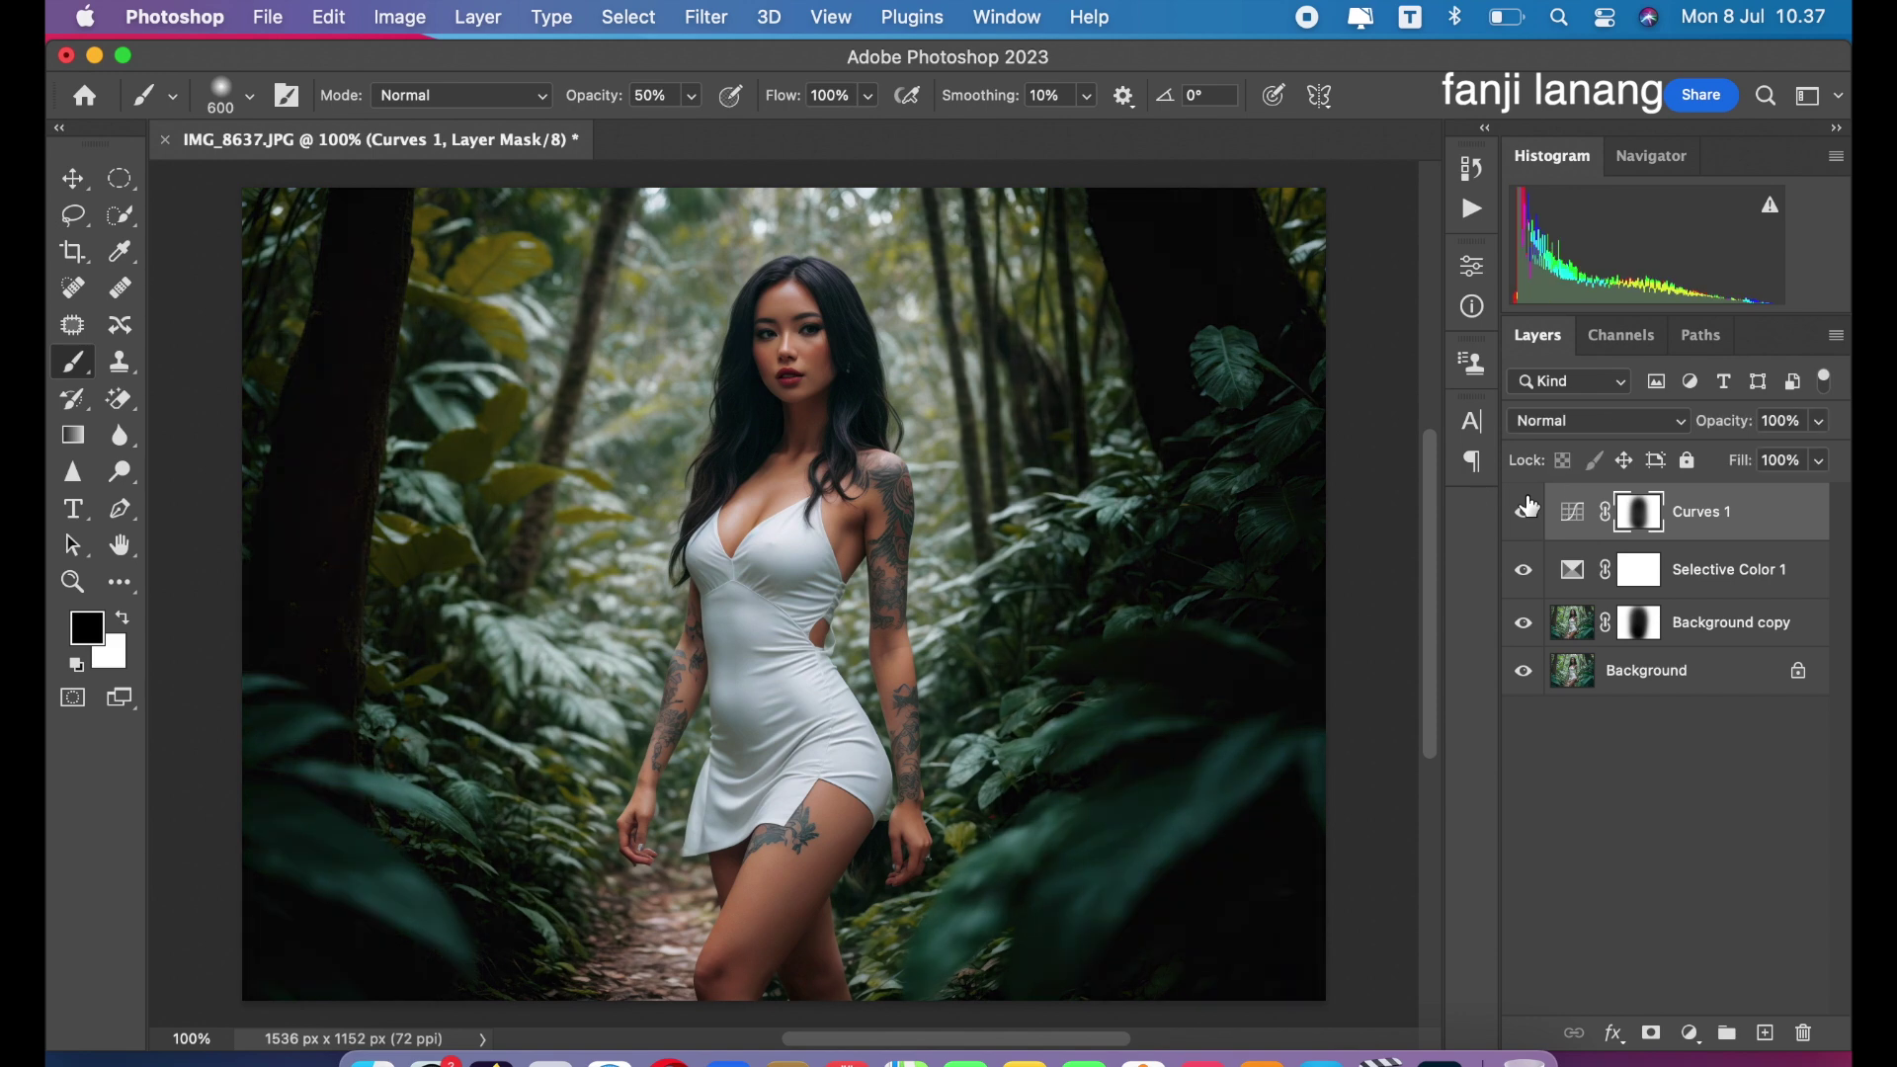
click(1525, 570)
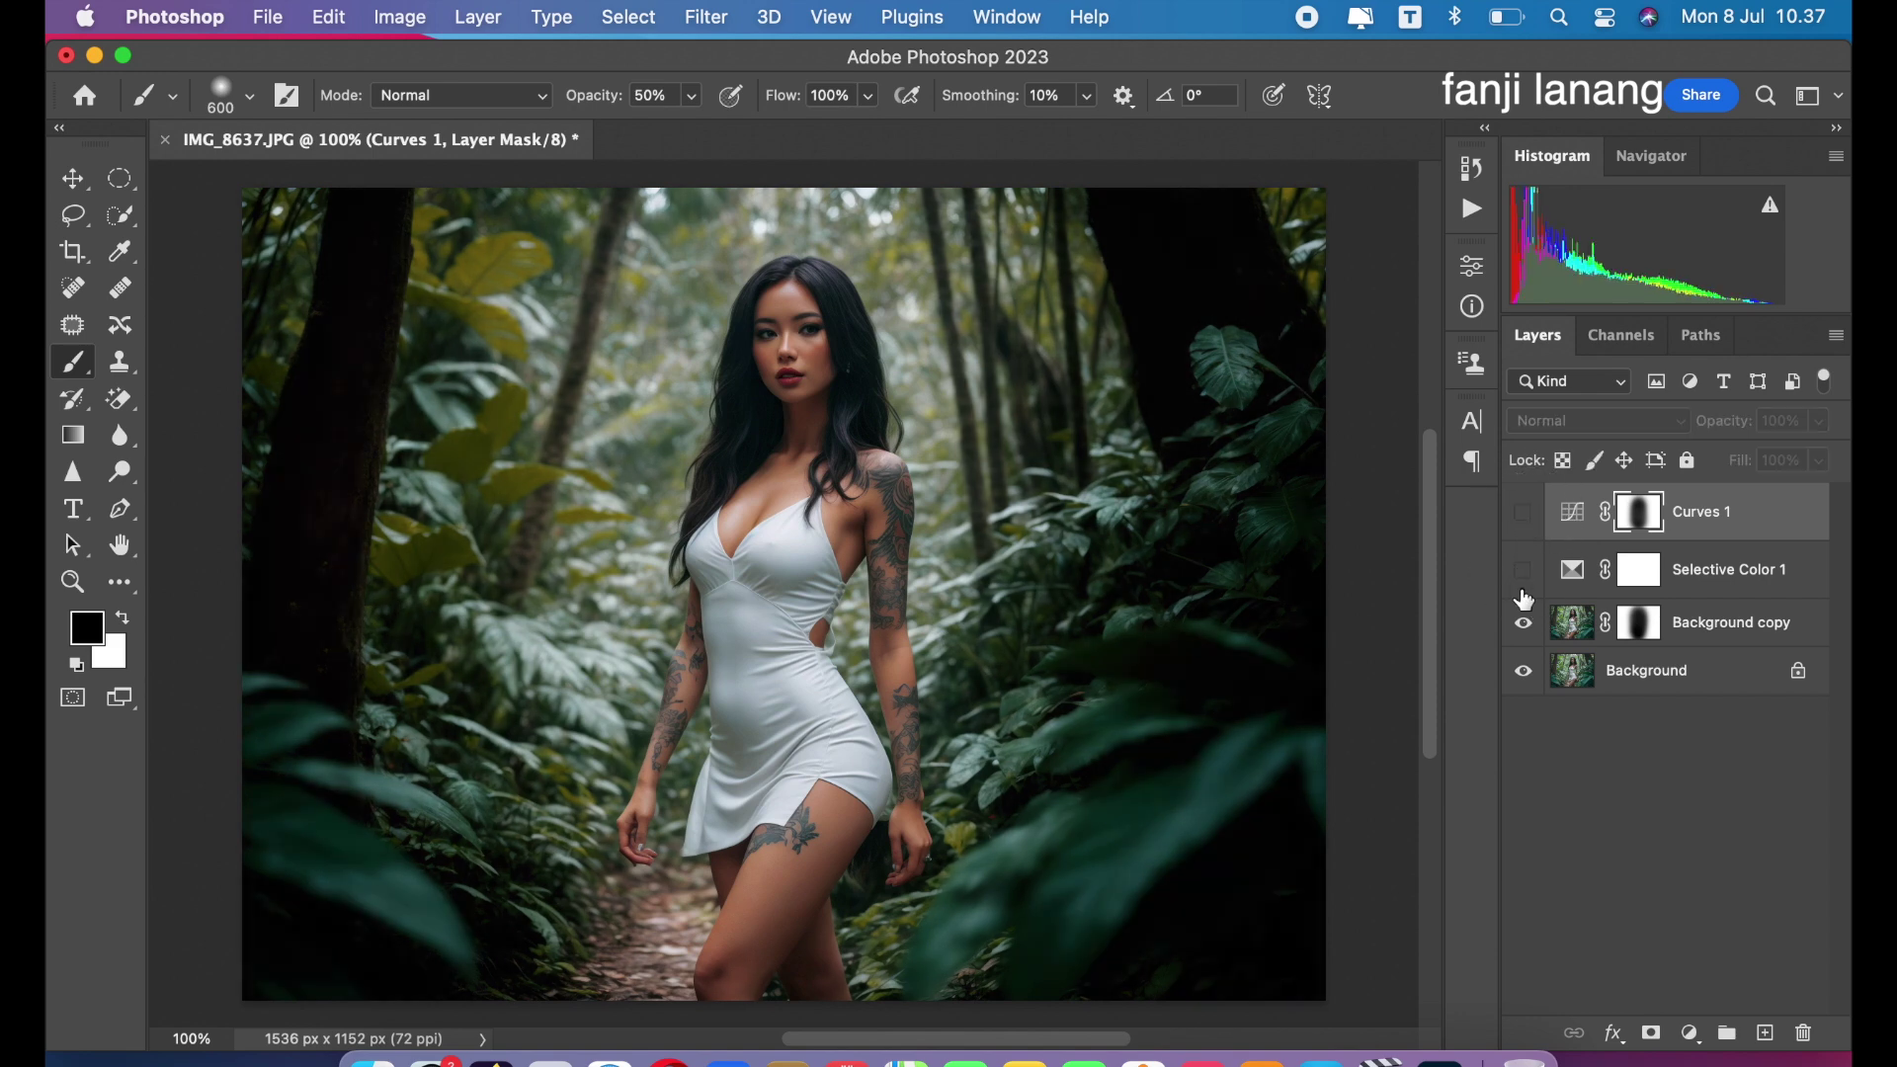
click(1525, 623)
click(1524, 622)
click(1524, 570)
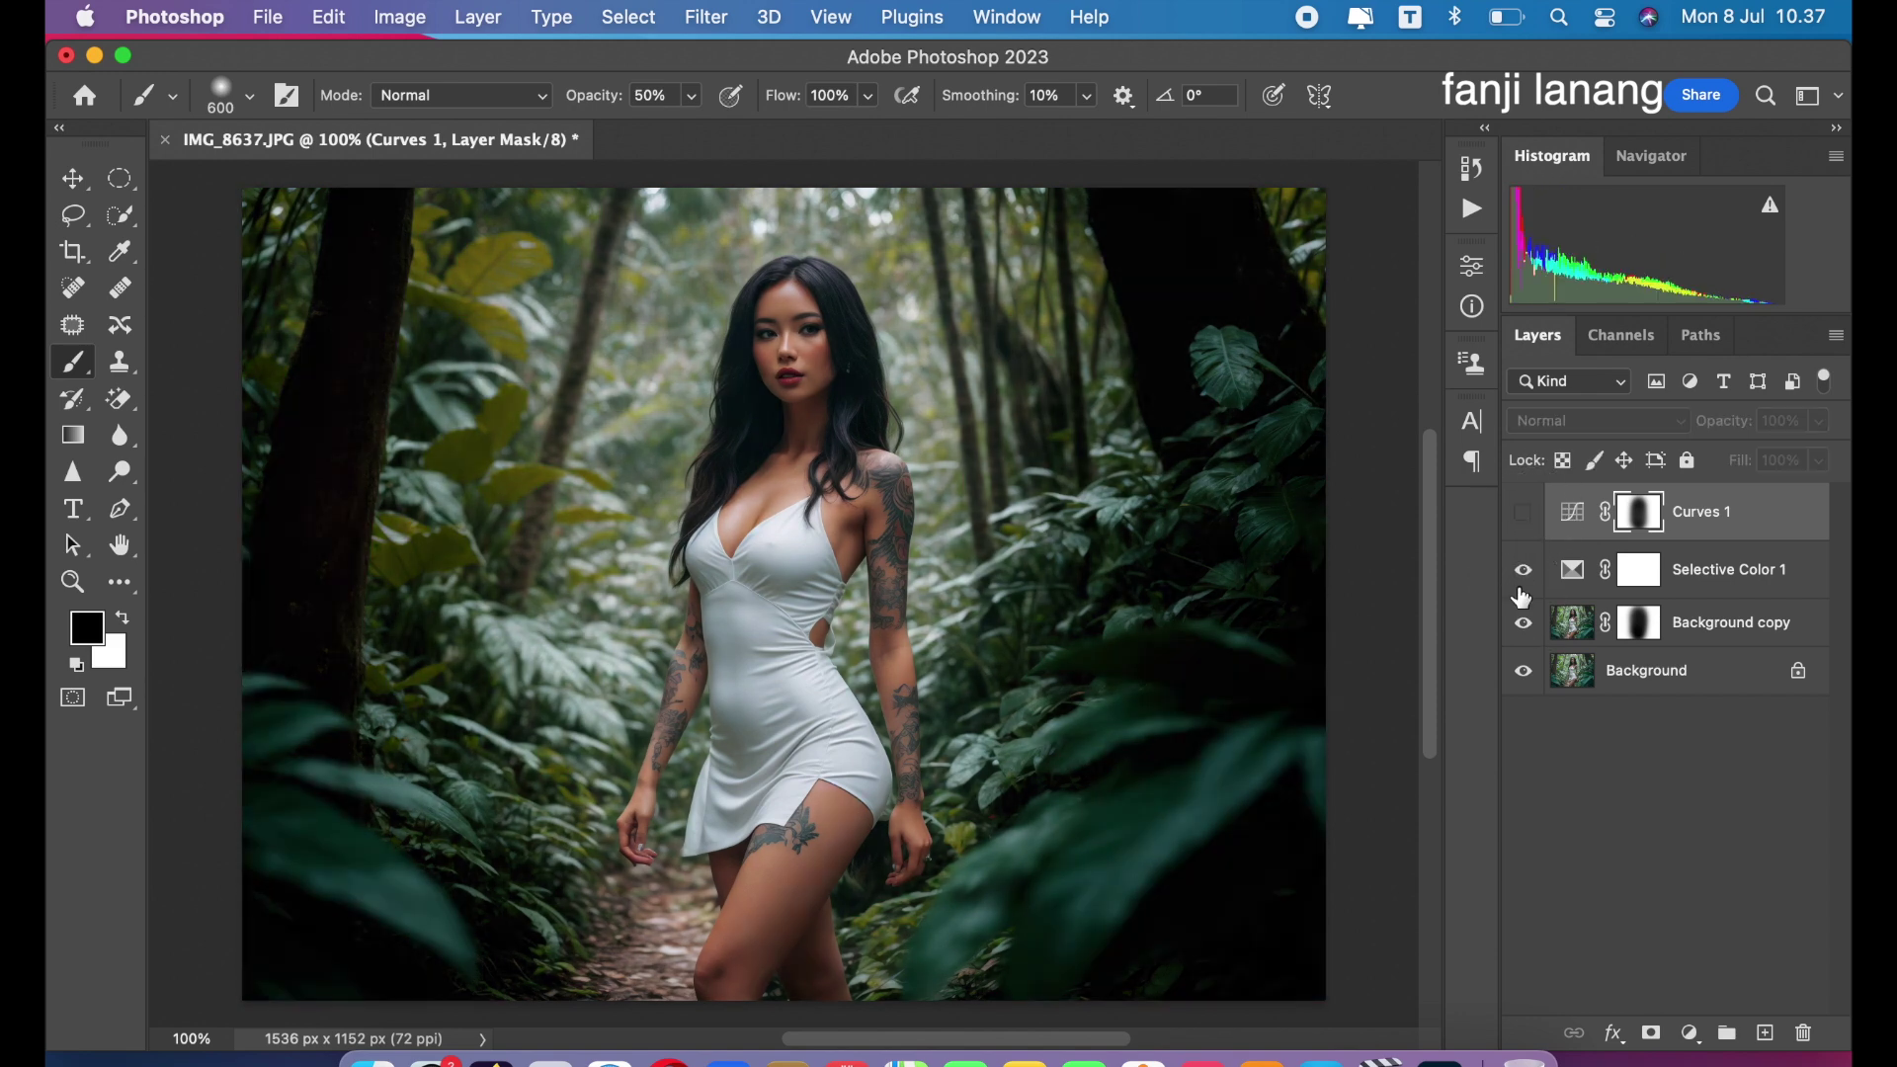
click(1523, 512)
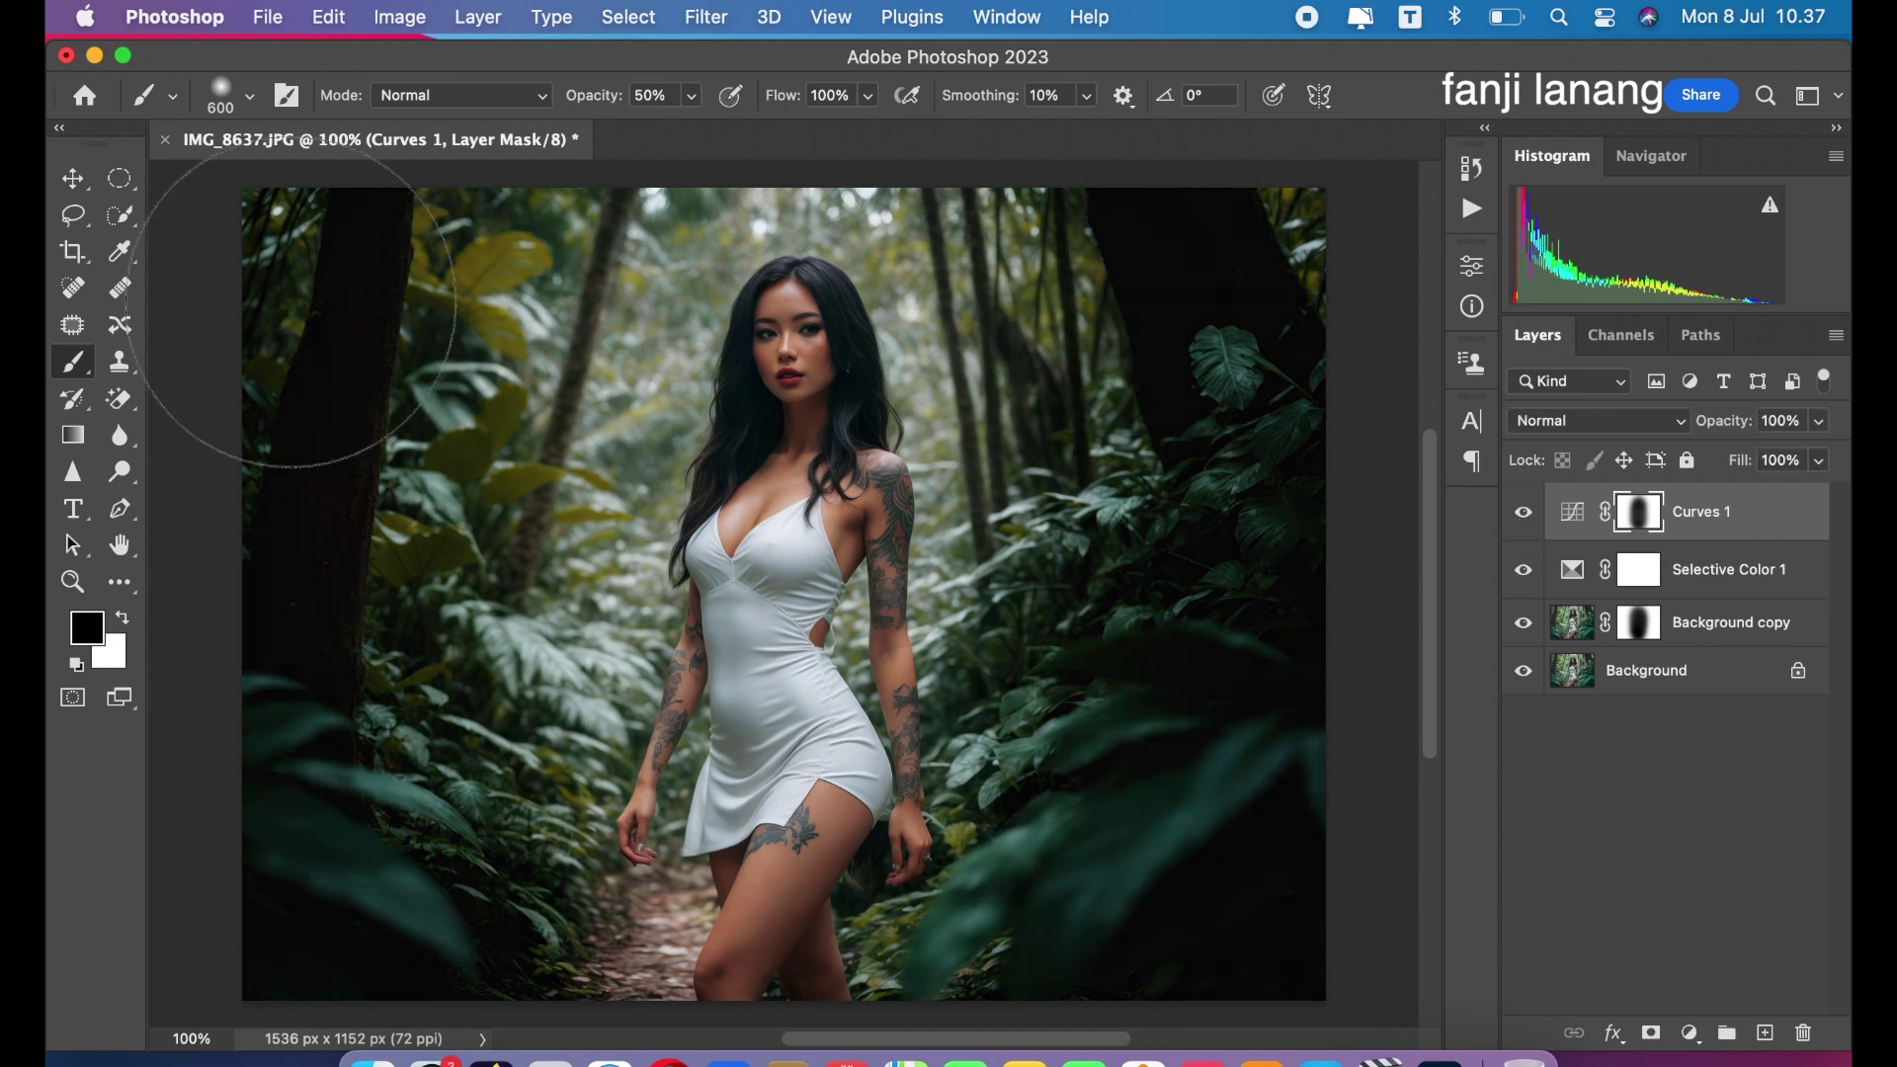
click(67, 179)
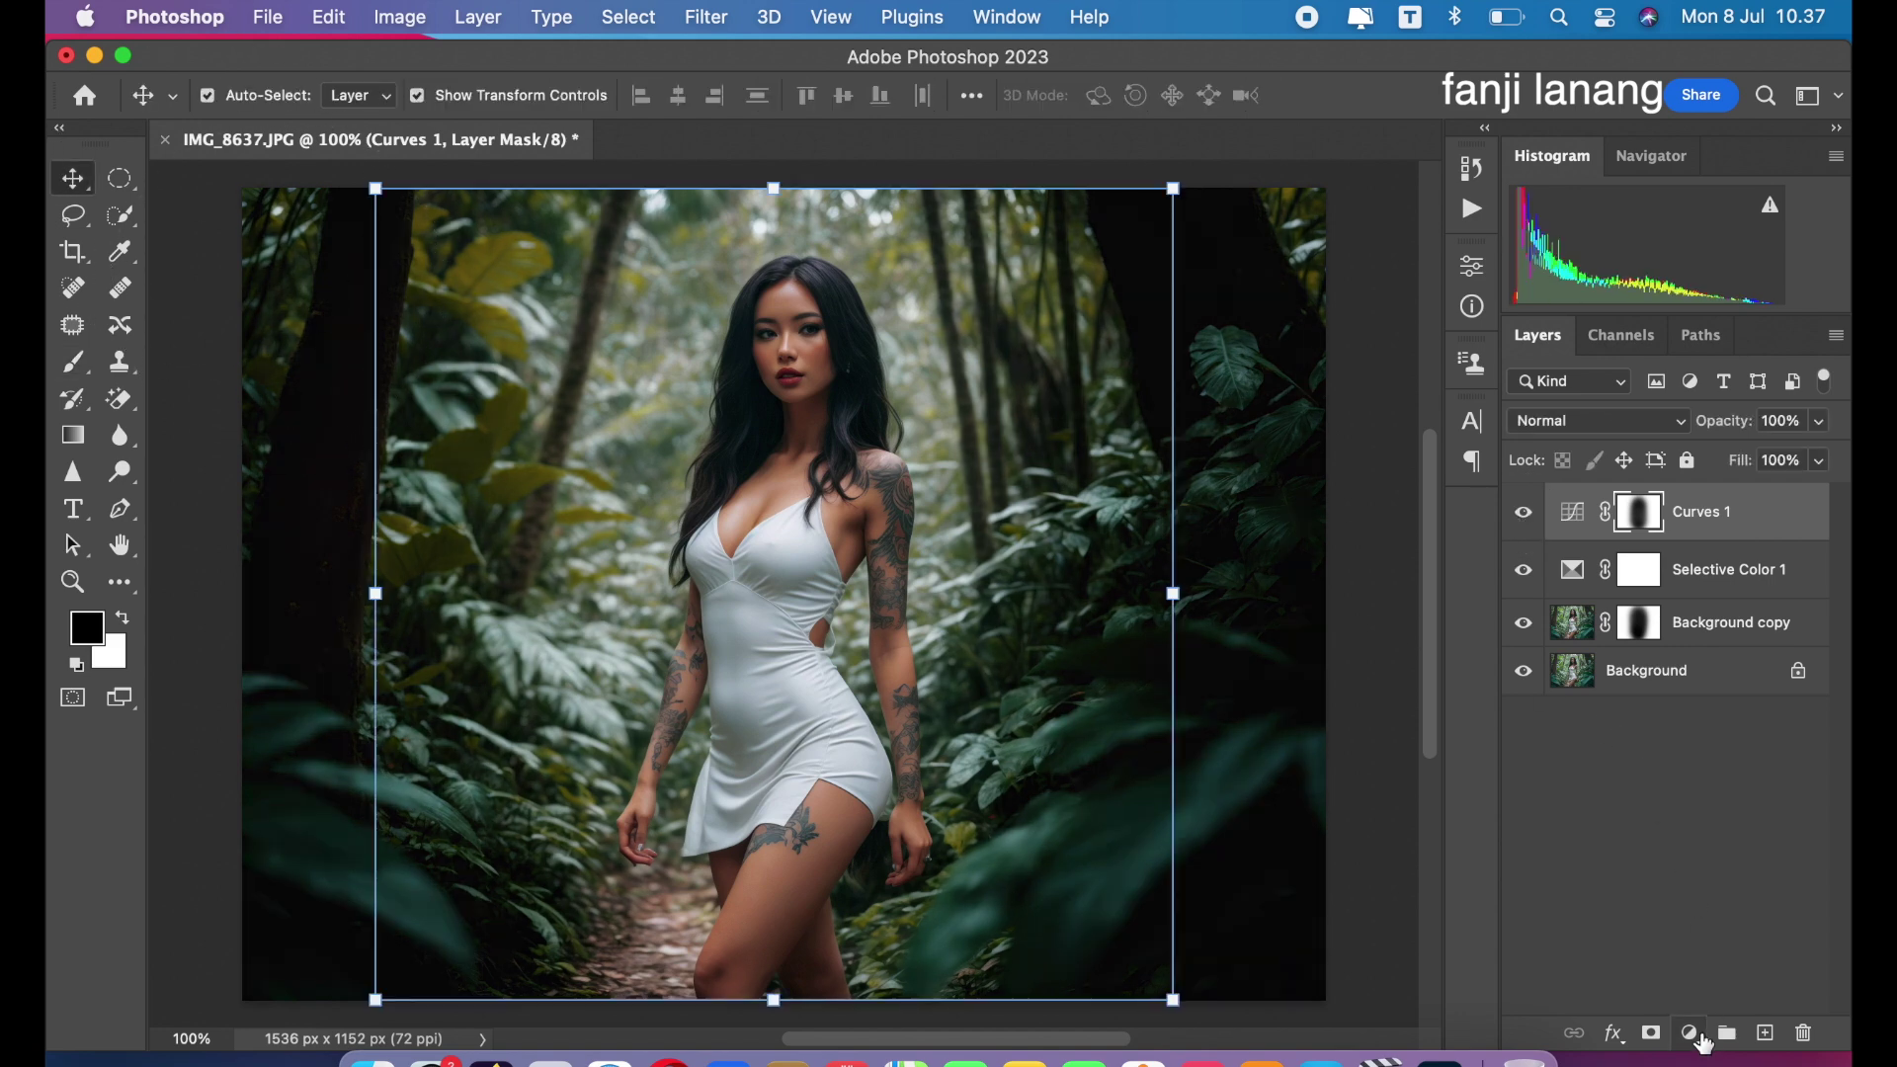
- Add a Curves 2 adjustment layer and lift its midtone point from 126 to 139
click(1691, 1033)
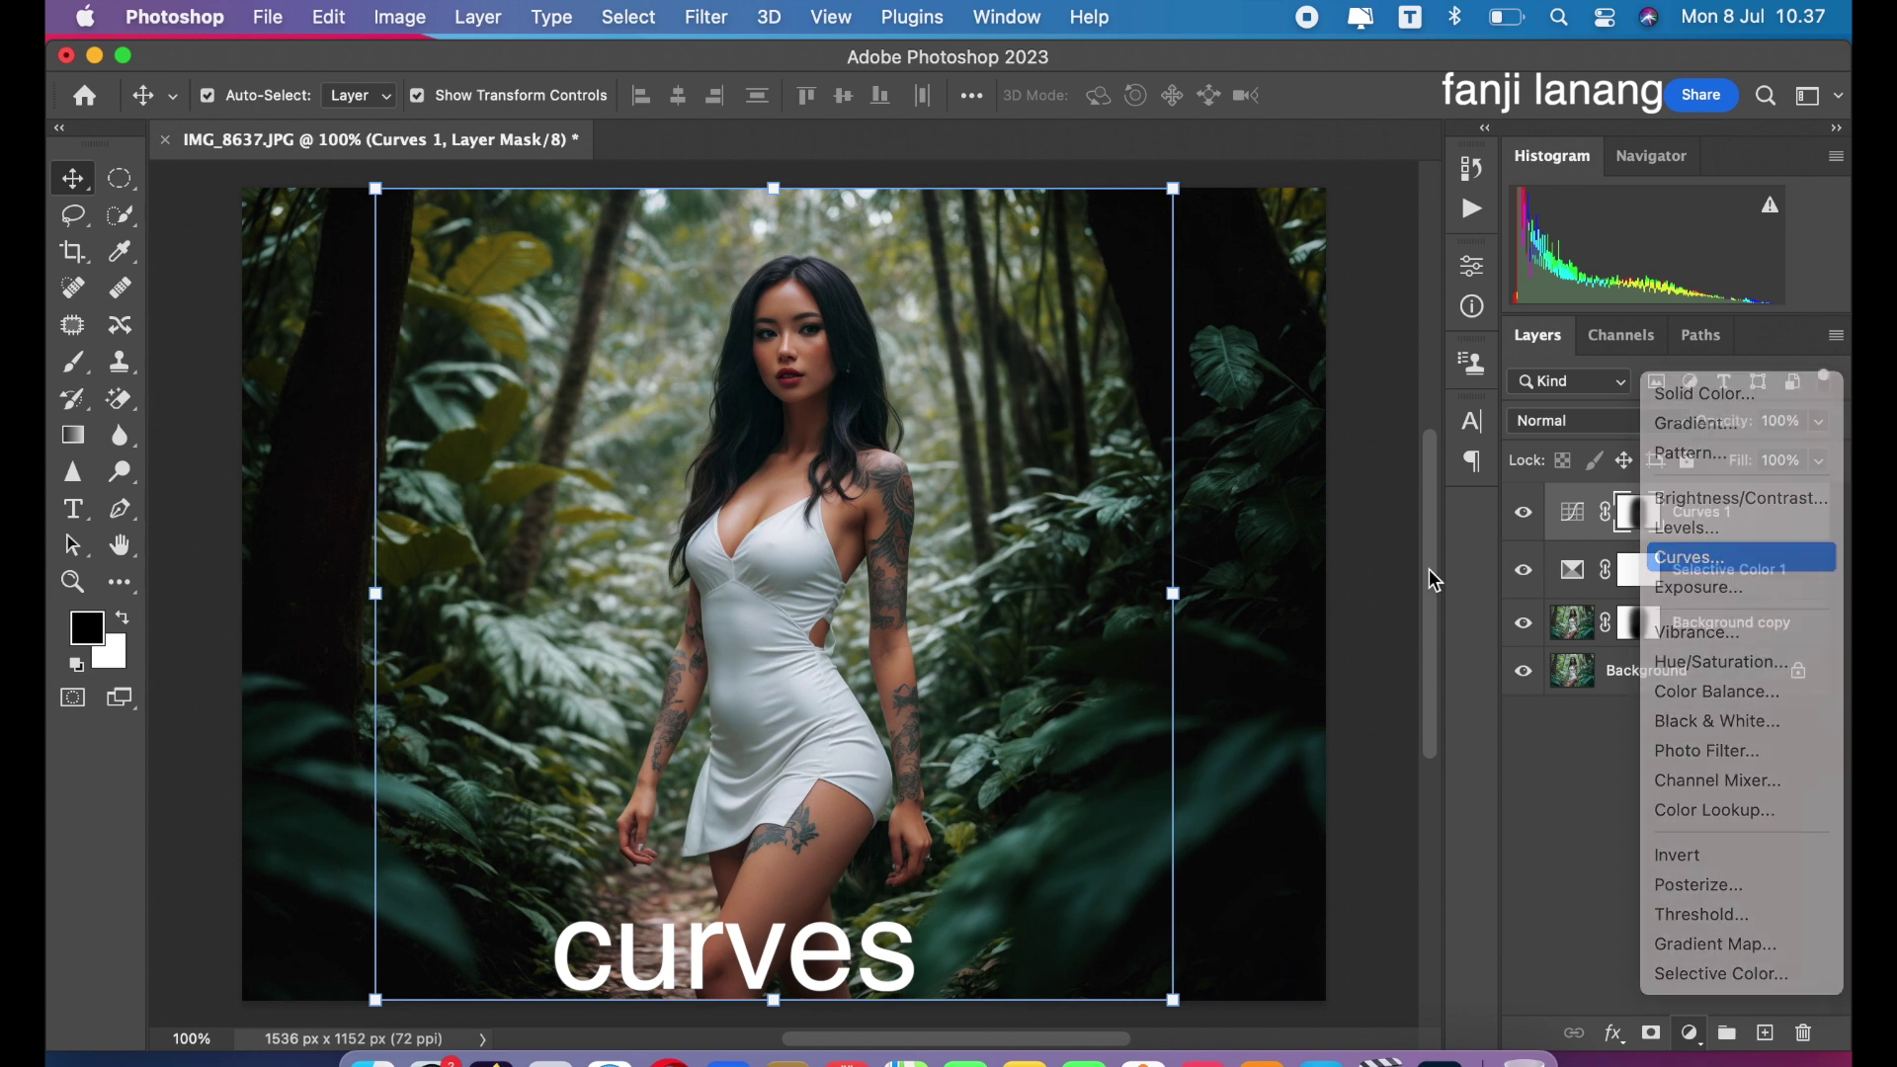
key(Return)
drag(1299, 501, 1297, 507)
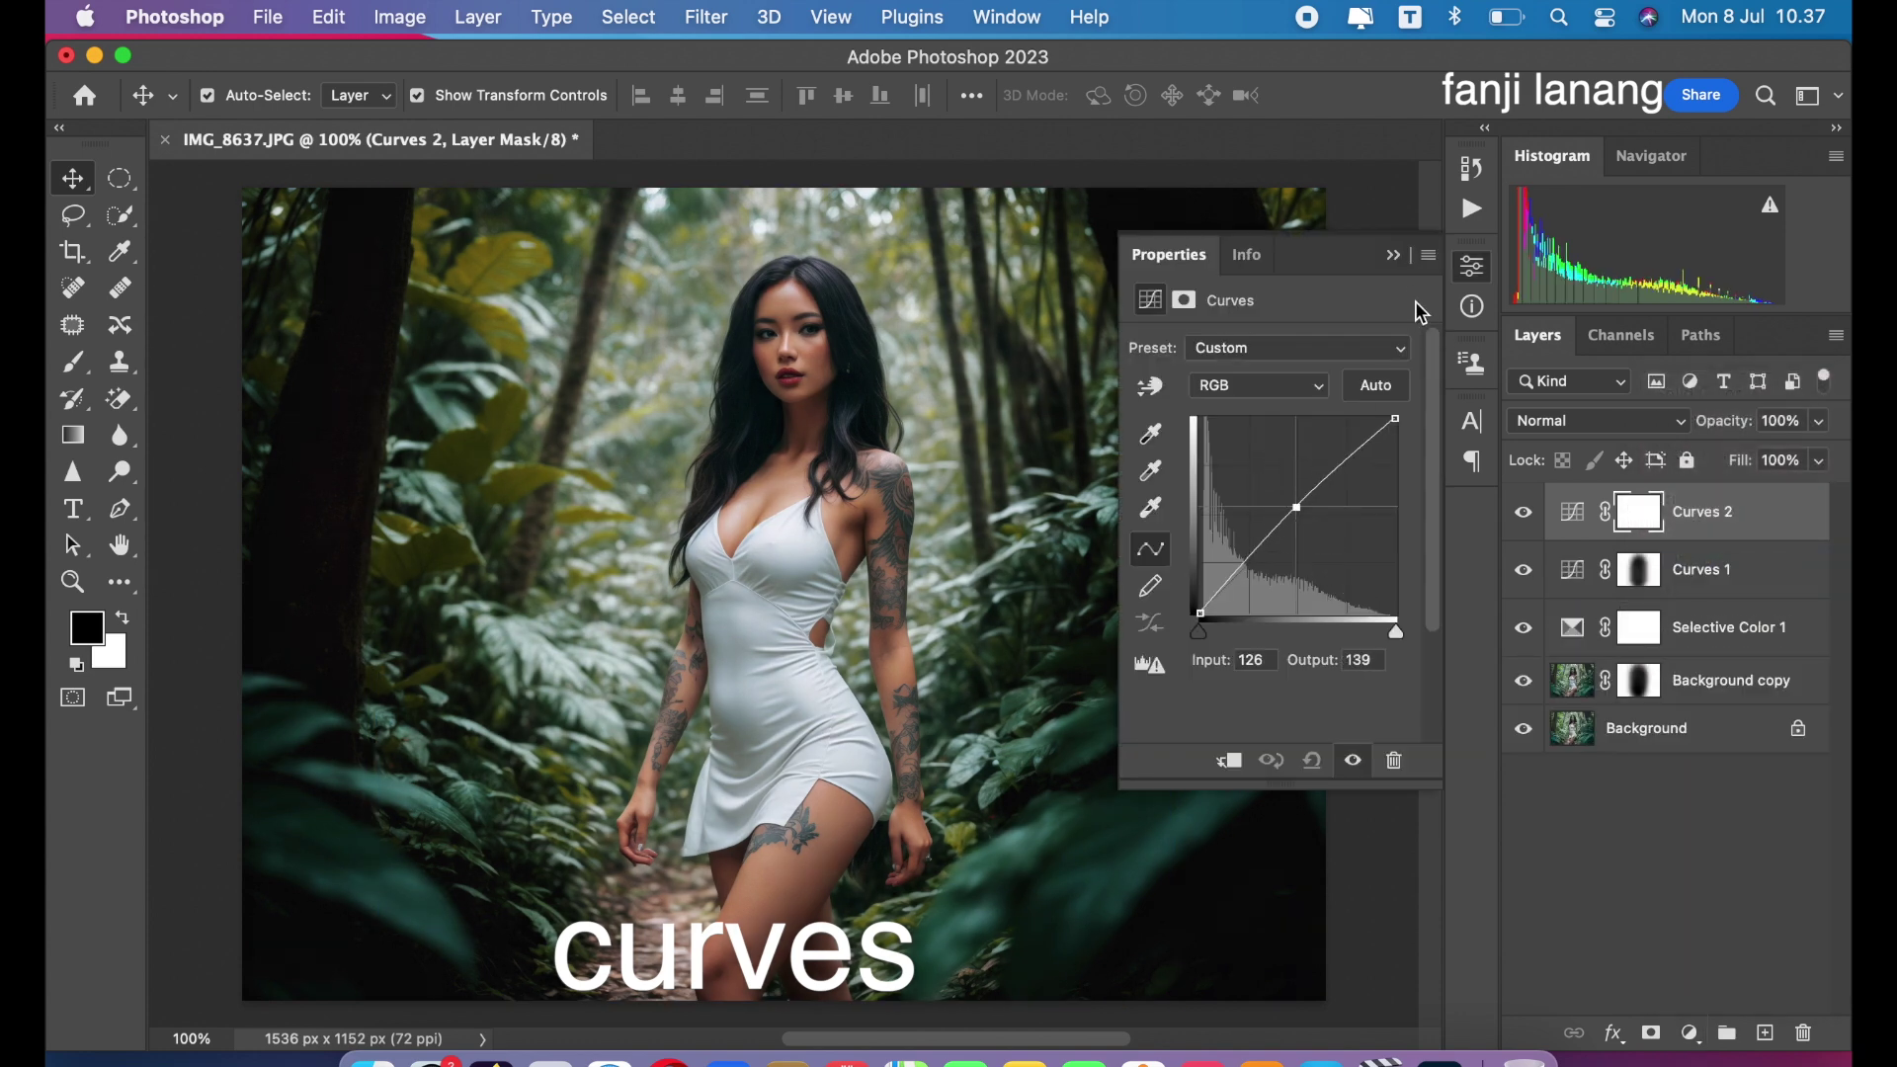
click(1394, 257)
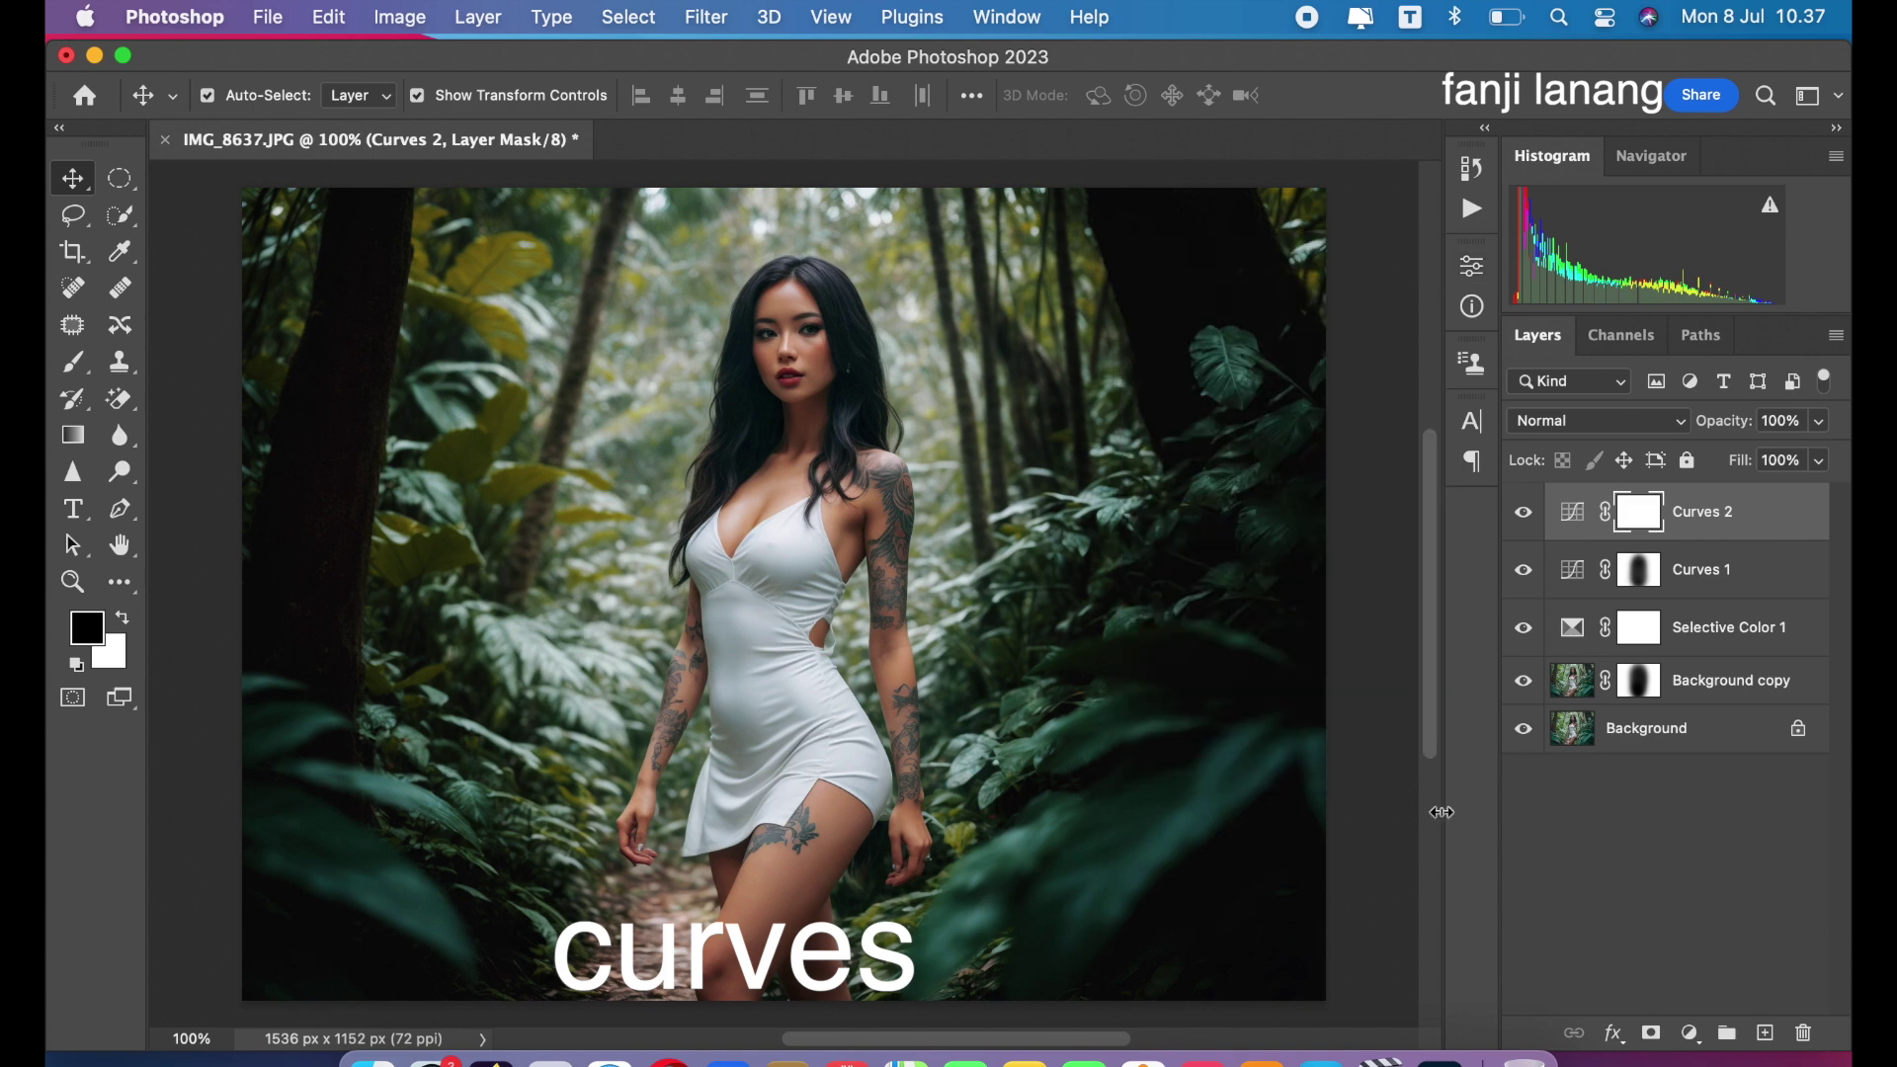
- Hide all adjustment layers to compare against the original, then turn them back on
drag(1524, 512, 1521, 667)
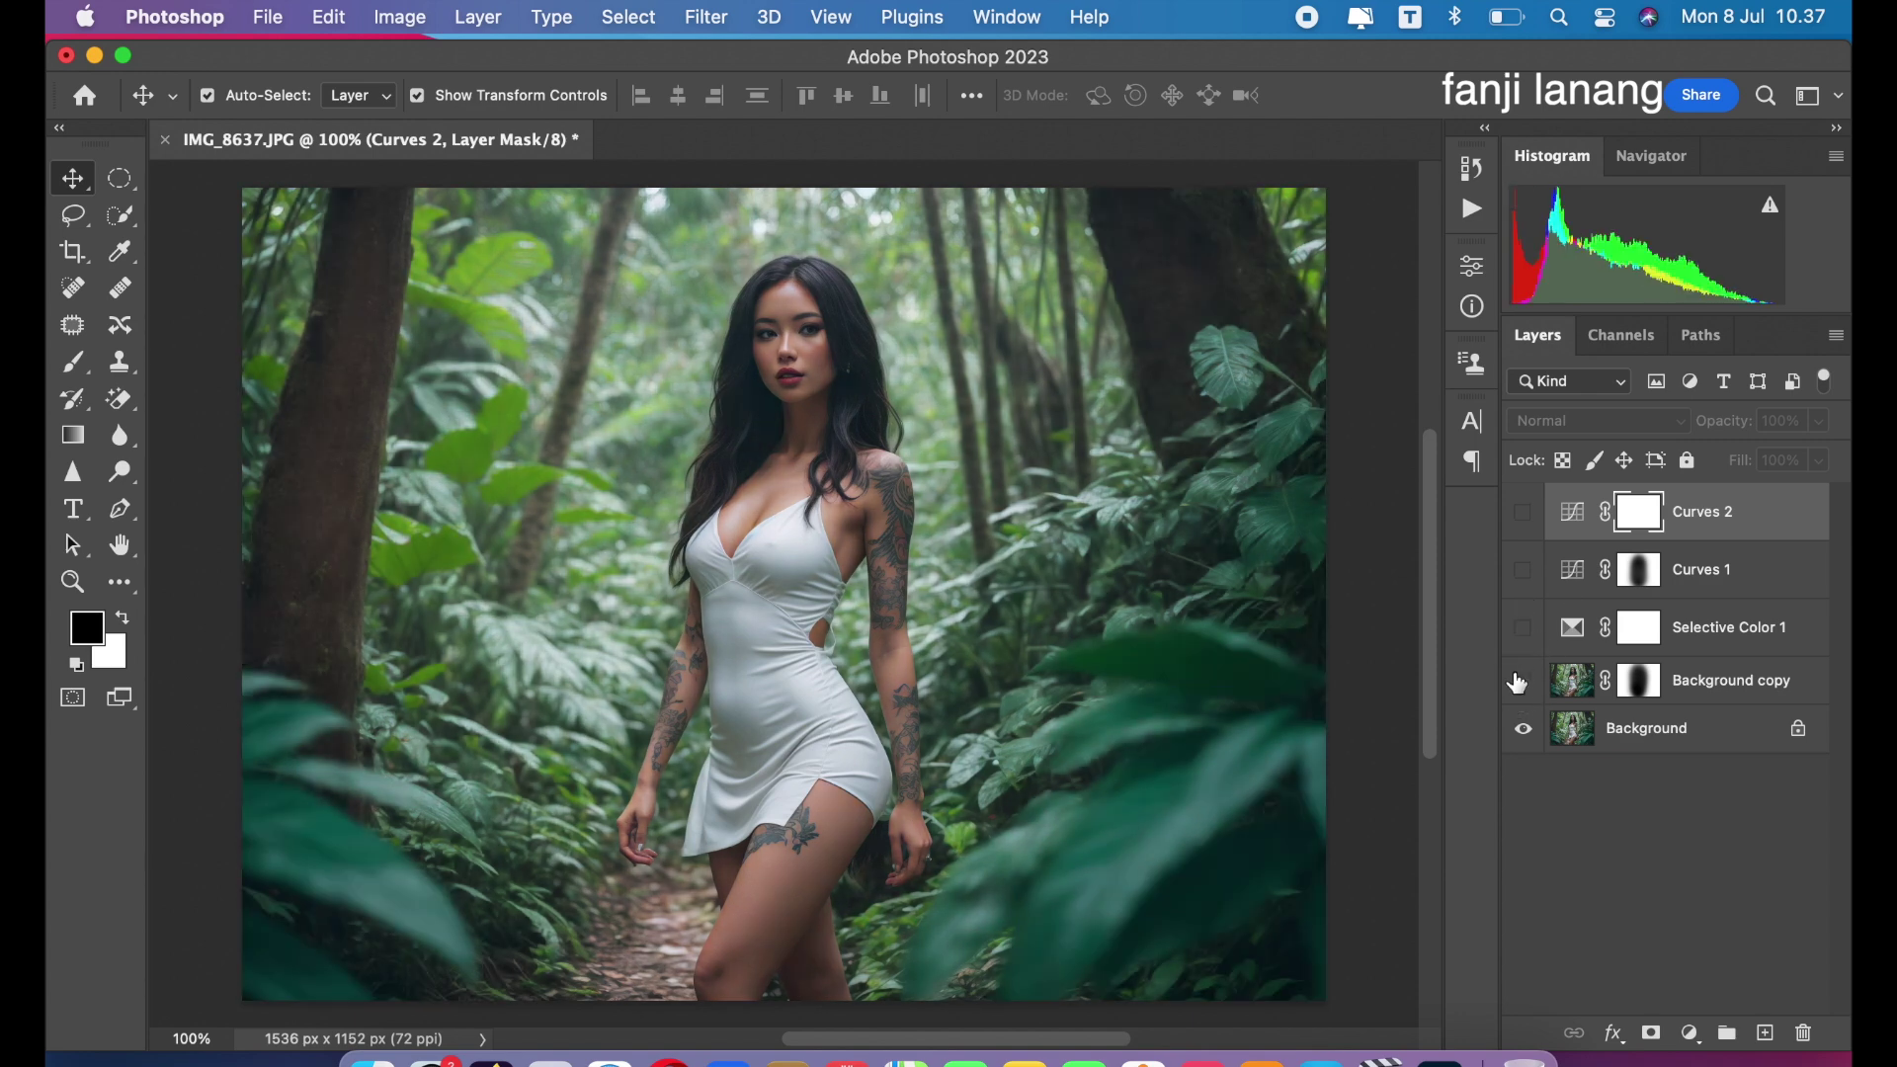
click(1523, 627)
click(1524, 570)
click(1524, 512)
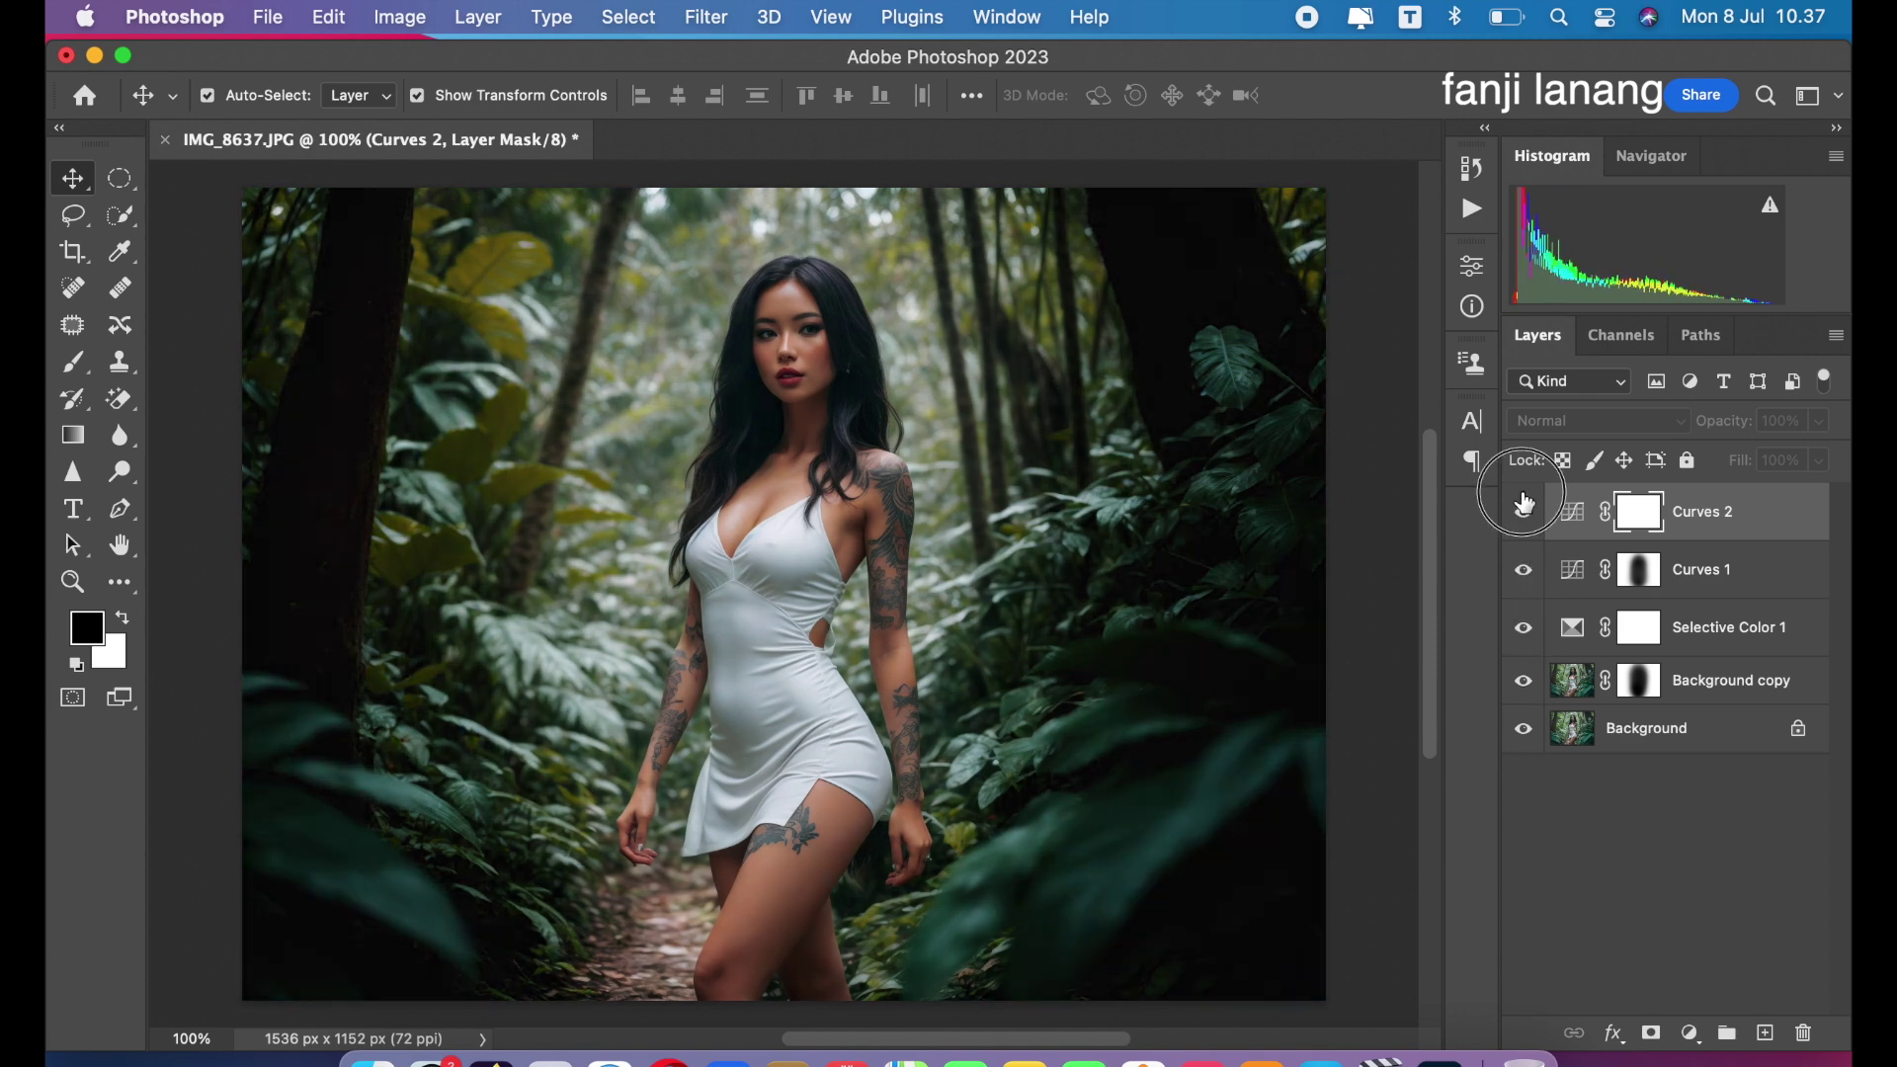